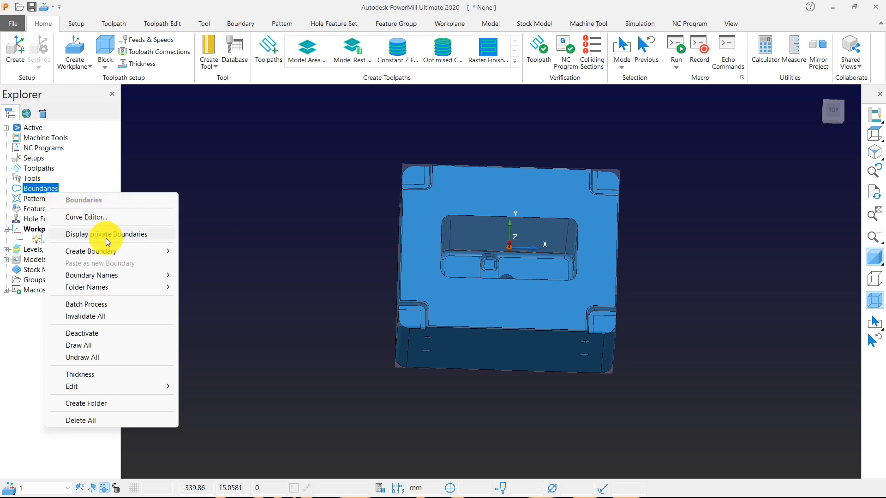
Step: Create a Collision Safe boundary with tolerance 0.1 and zero holder and shank clearances, and accept it
mouse_move(112, 250)
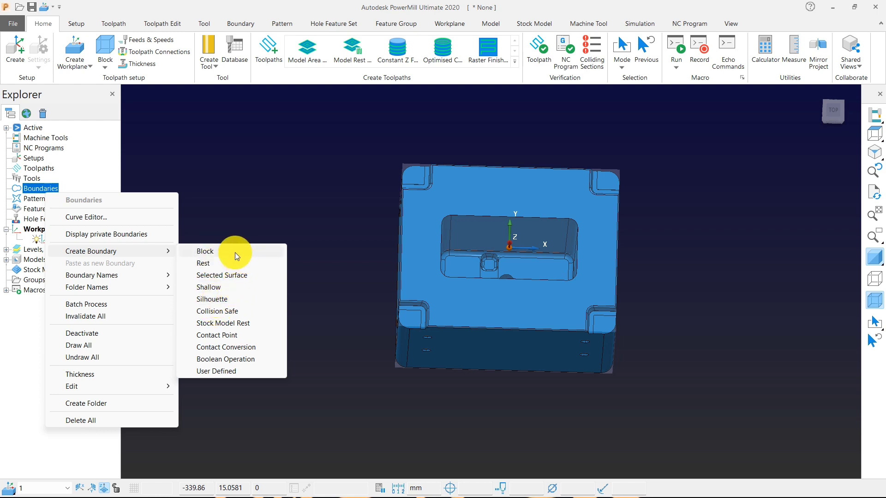
left_click(217, 311)
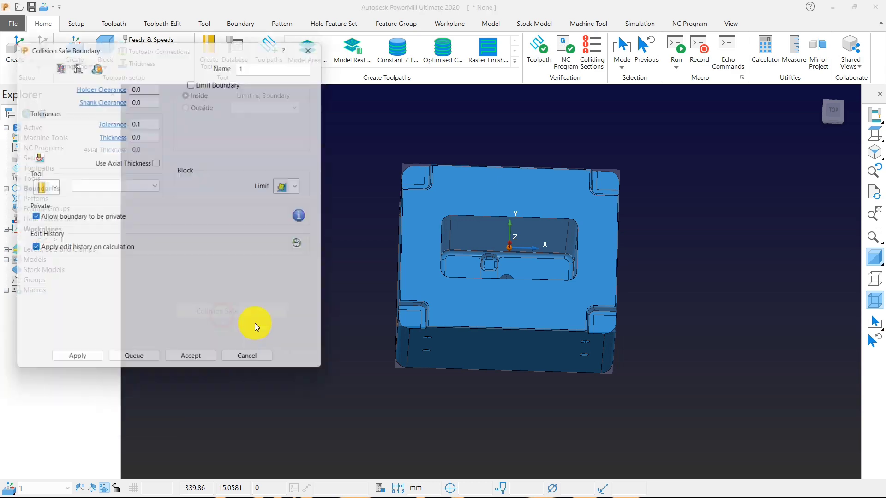
left_click_drag(129, 49, 199, 56)
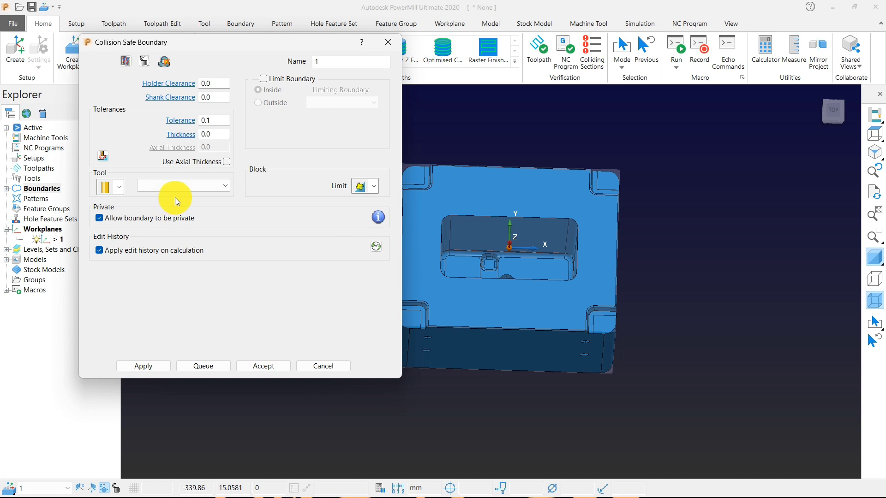
left_click(255, 363)
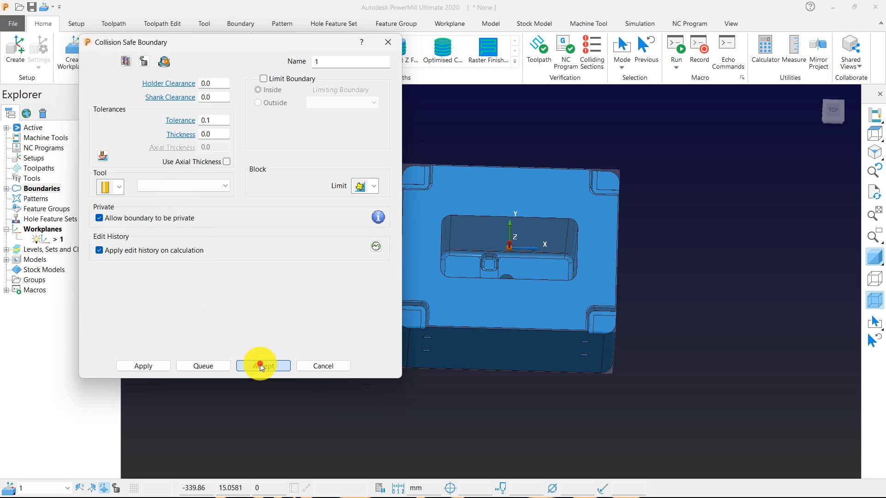
Step: Start a second Collision Safe boundary and move its settings form clear of the model
left_click(874, 134)
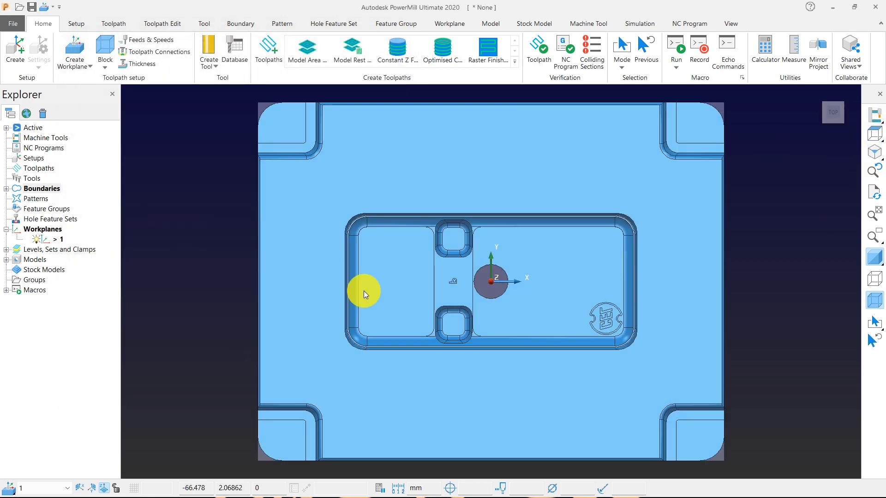
middle_click_drag(364, 292, 420, 252)
scroll(425, 236, "down", 2)
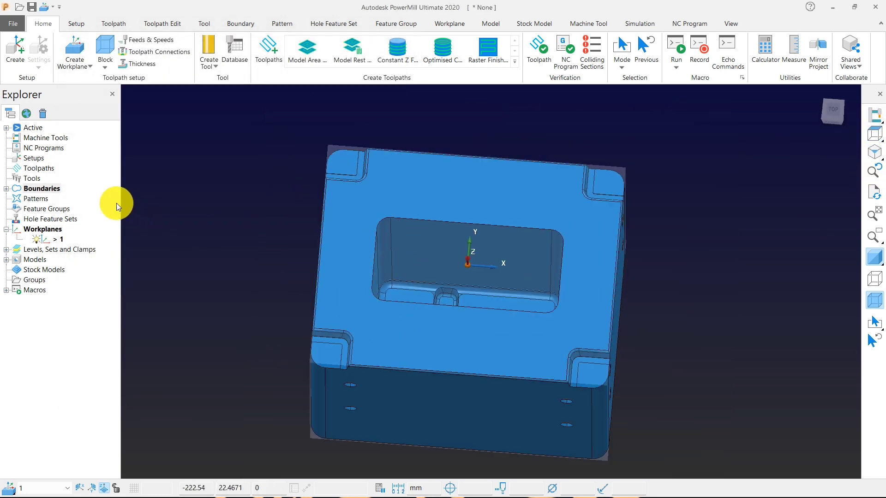
right_click(58, 190)
mouse_move(176, 253)
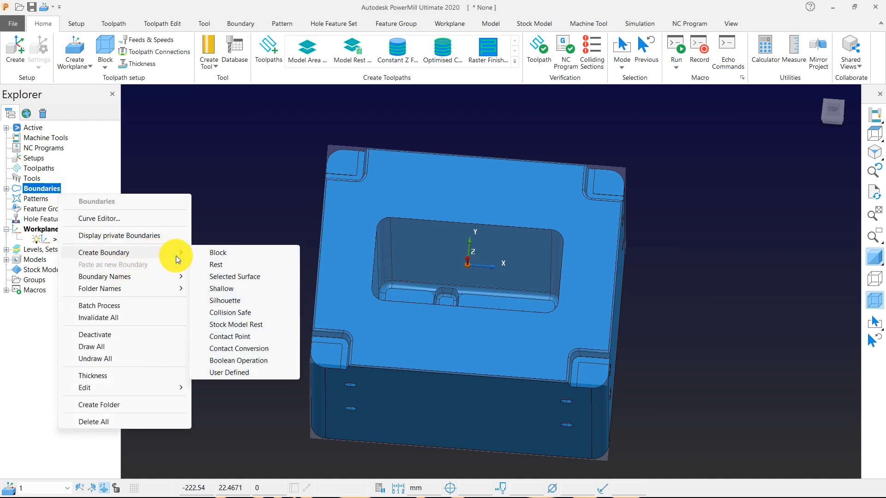
left_click(230, 313)
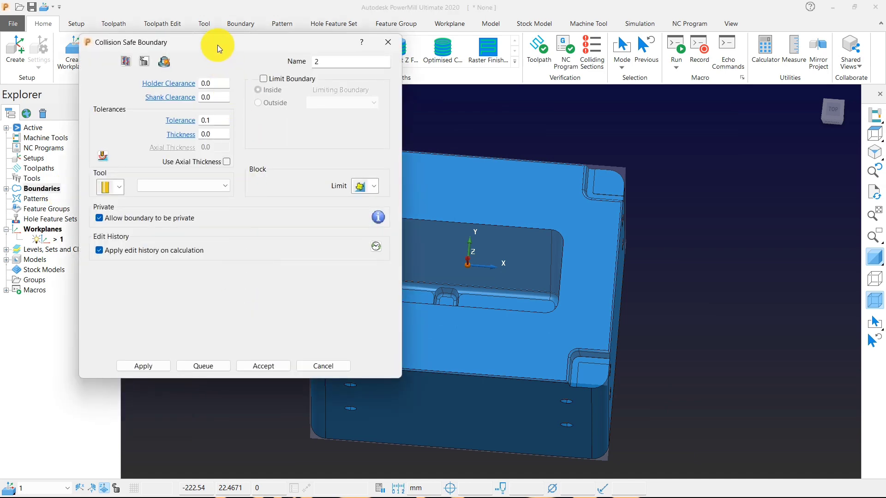
left_click_drag(217, 45, 152, 24)
Step: Examine the model's deep central pocket, including its walls, corner fillets and floor details, from several angles
scroll(547, 209, "down", 2)
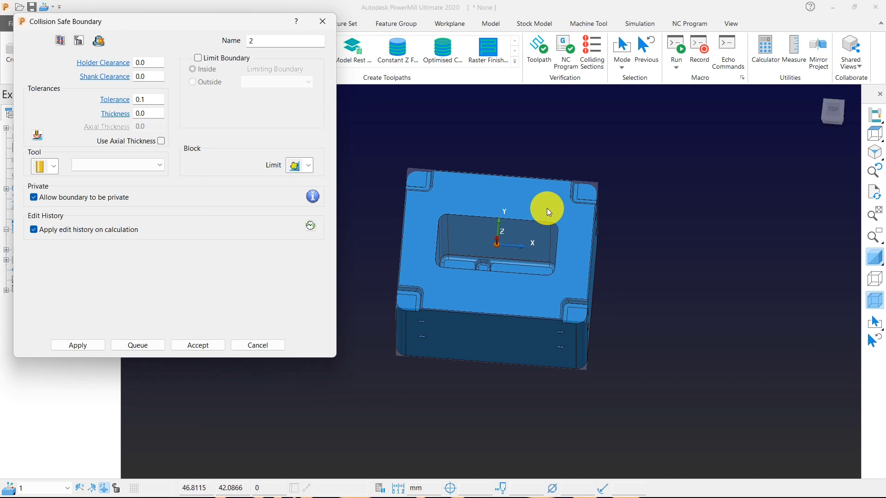
middle_click_drag(405, 293, 294, 140)
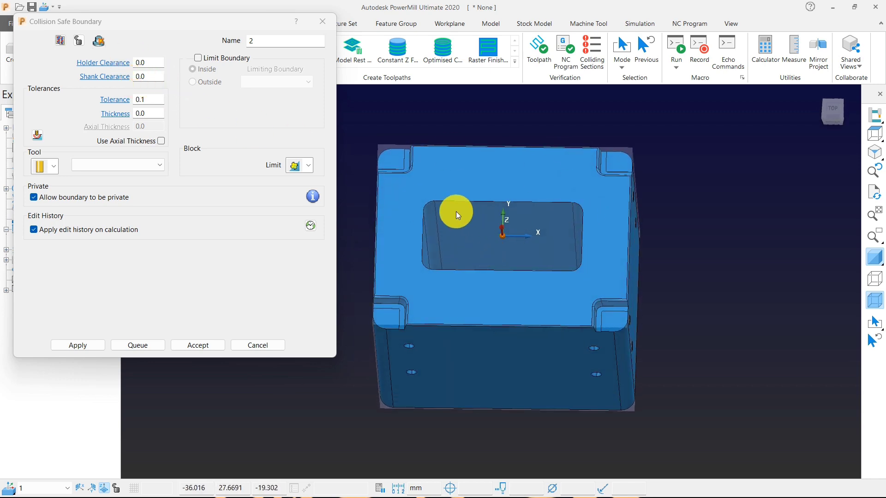
scroll(484, 236, "up", 4)
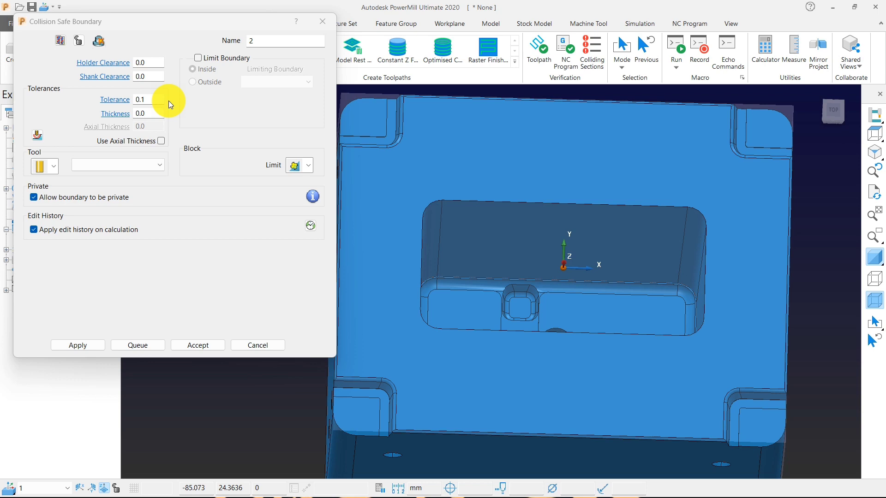
scroll(544, 245, "down", 3)
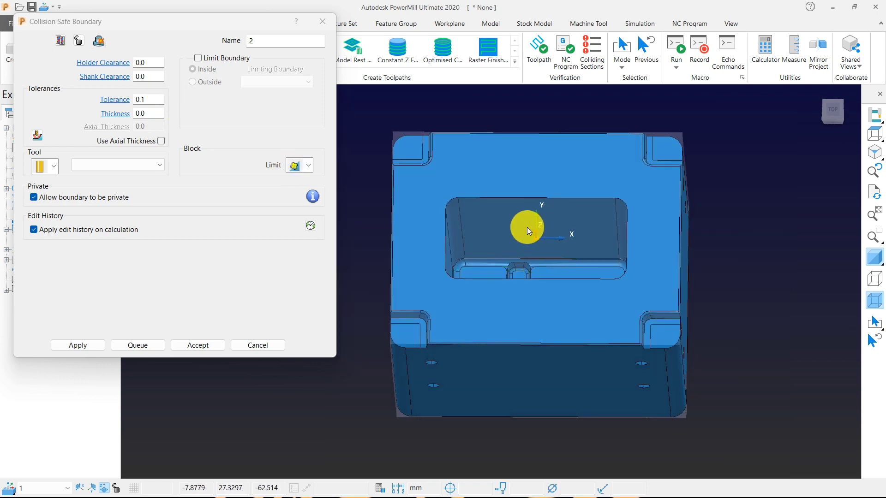
scroll(473, 221, "up", 3)
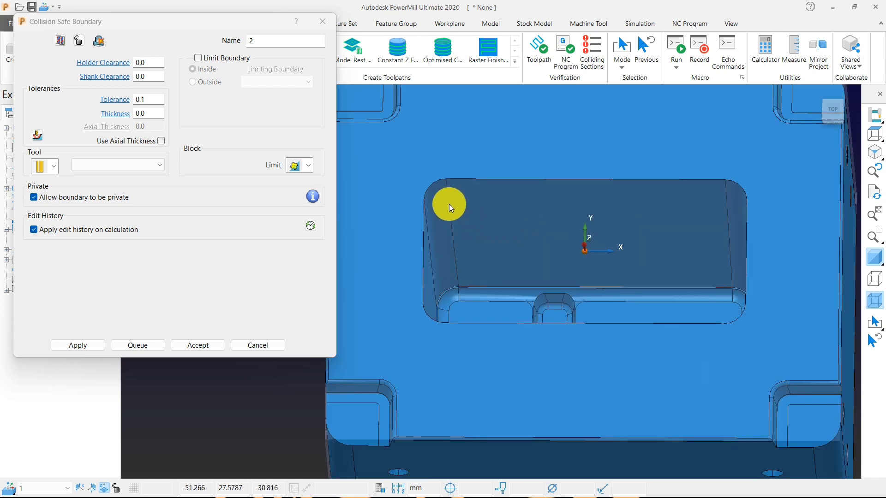
scroll(441, 190, "up", 3)
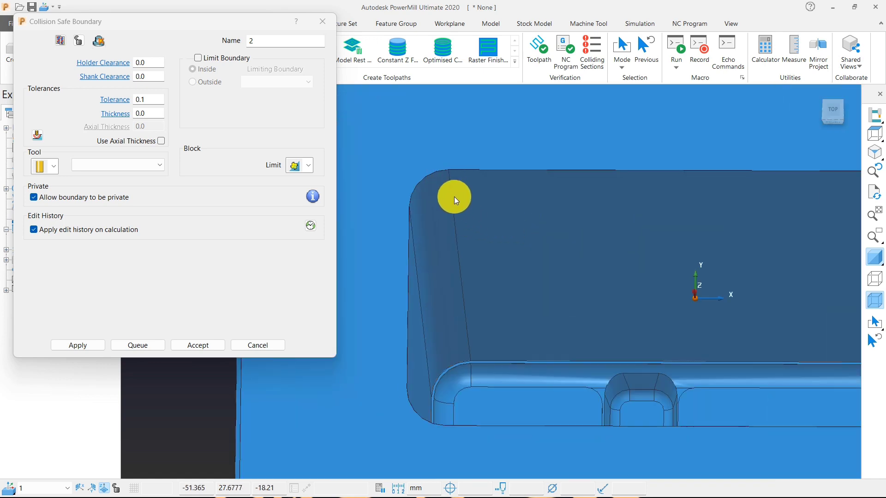
scroll(539, 303, "down", 5)
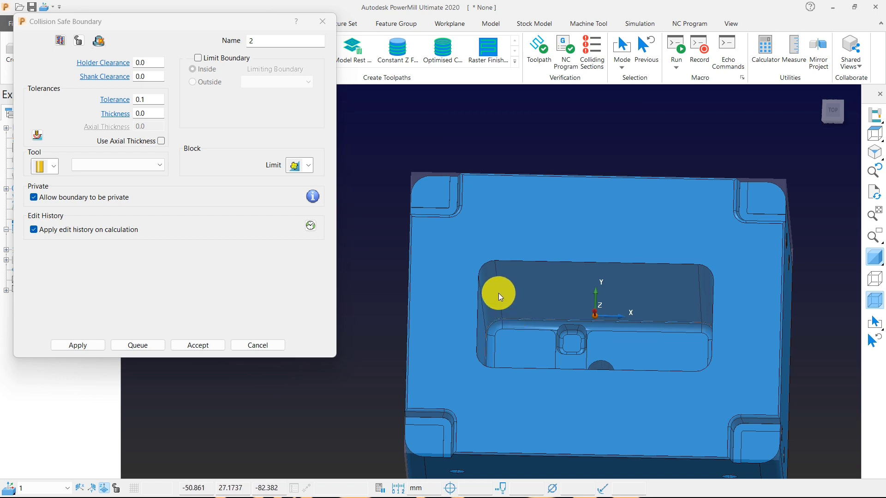
scroll(565, 330, "up", 3)
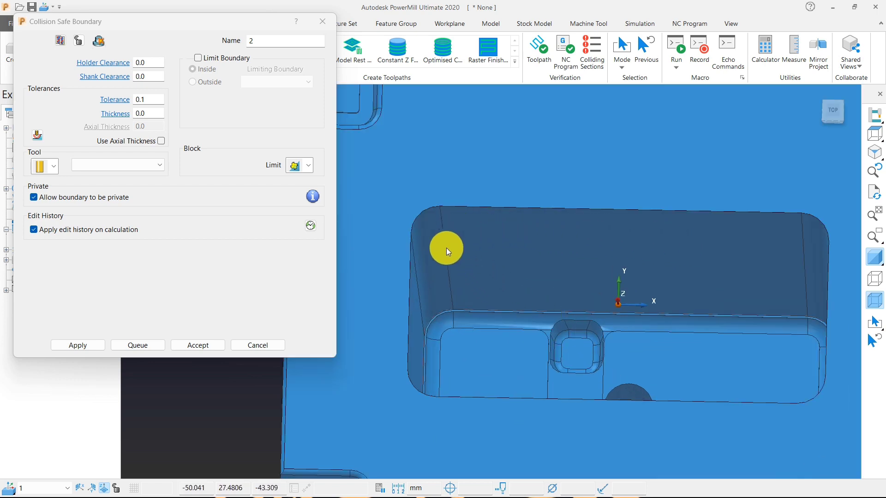
scroll(497, 323, "down", 4)
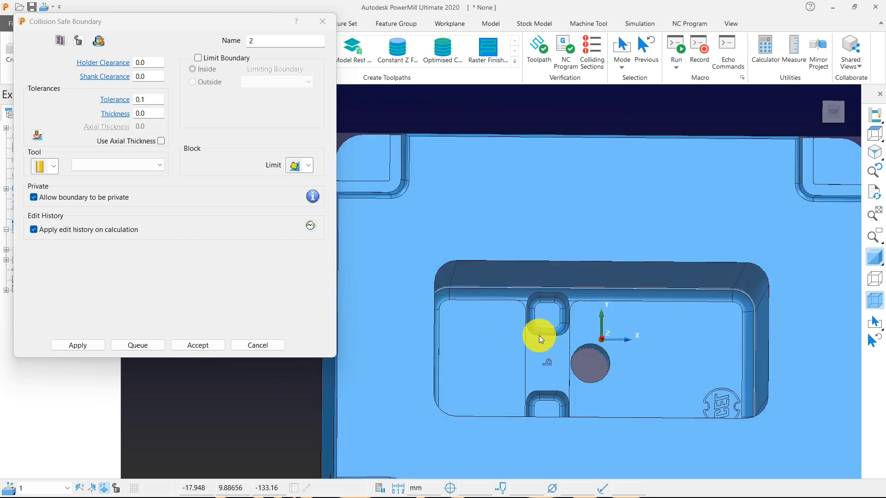
scroll(516, 311, "down", 4)
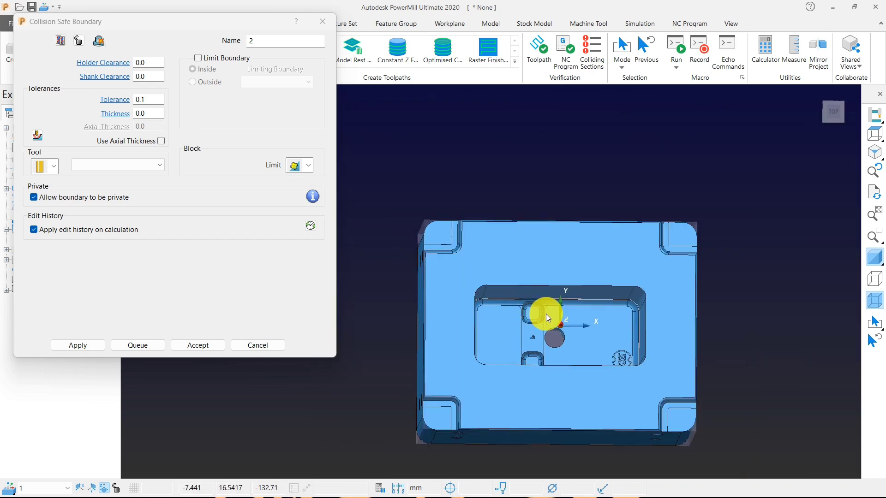
middle_click_drag(546, 314, 544, 295)
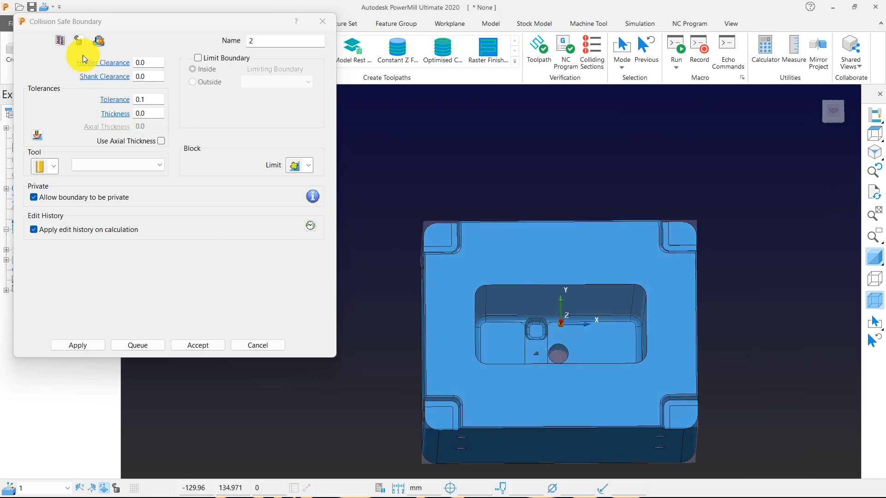
Step: Return the model to the top view and accept the second Collision Safe boundary
left_click(873, 133)
left_click(209, 346)
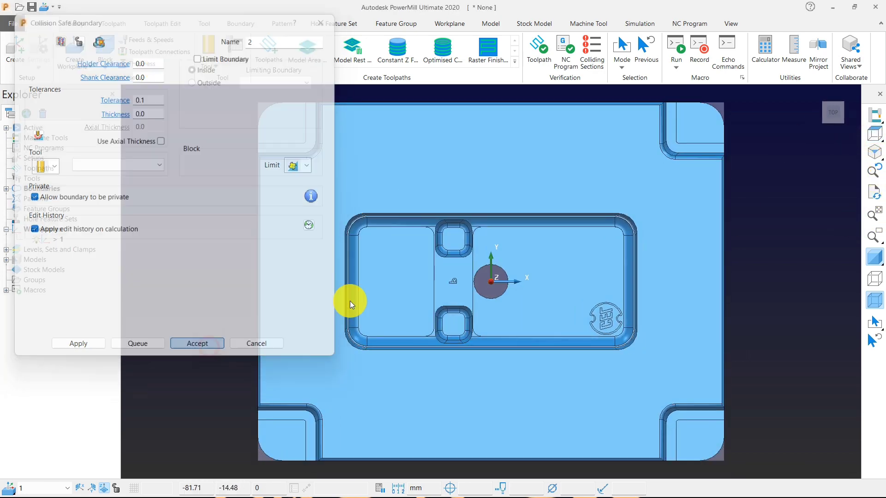
Step: Create an end mill with diameter 8.0 and length 10.0, and name it 8-end
scroll(467, 326, "down", 3)
middle_click_drag(467, 330, 446, 283)
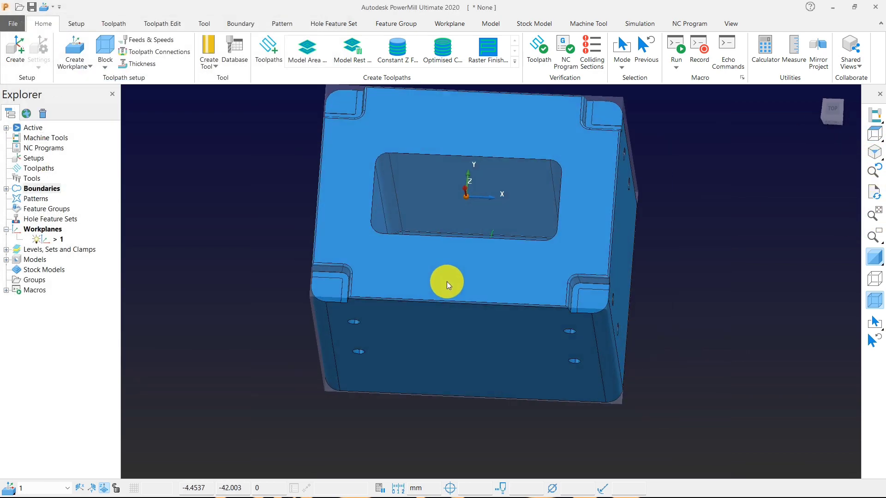
left_click(25, 181)
right_click(25, 182)
mouse_move(87, 210)
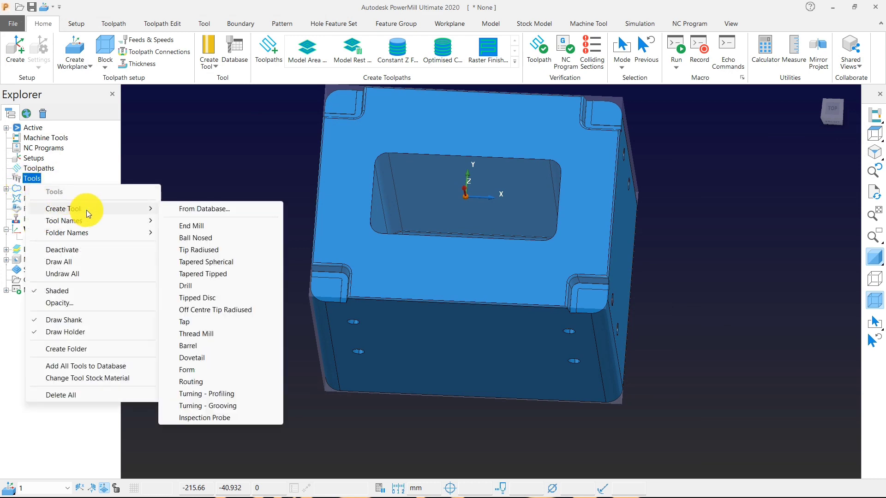
left_click(180, 225)
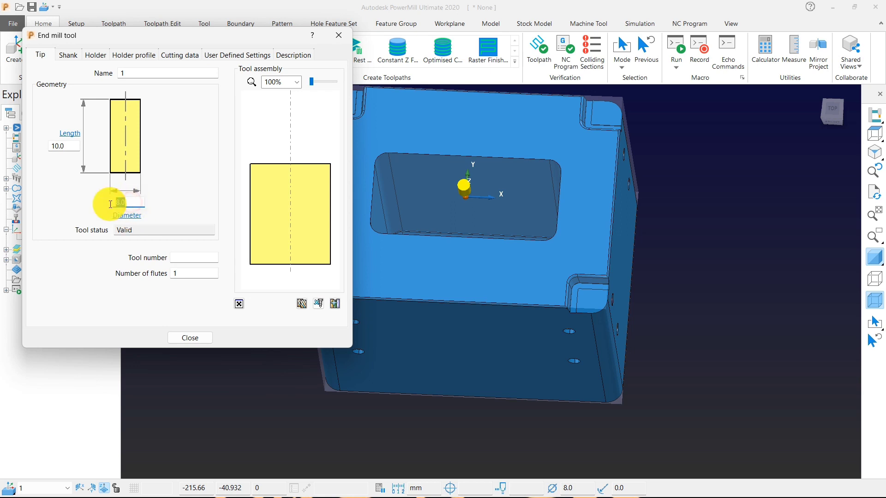
left_click(71, 147)
left_click_drag(70, 147, 37, 150)
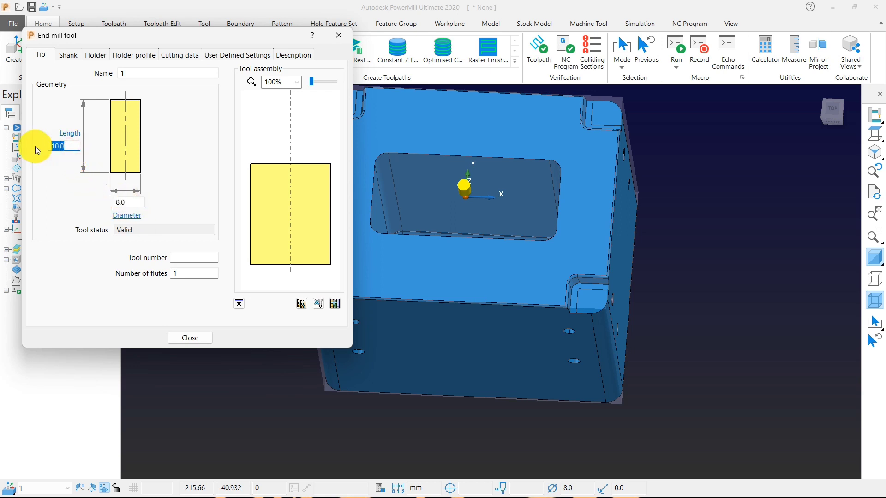
left_click_drag(125, 73, 91, 78)
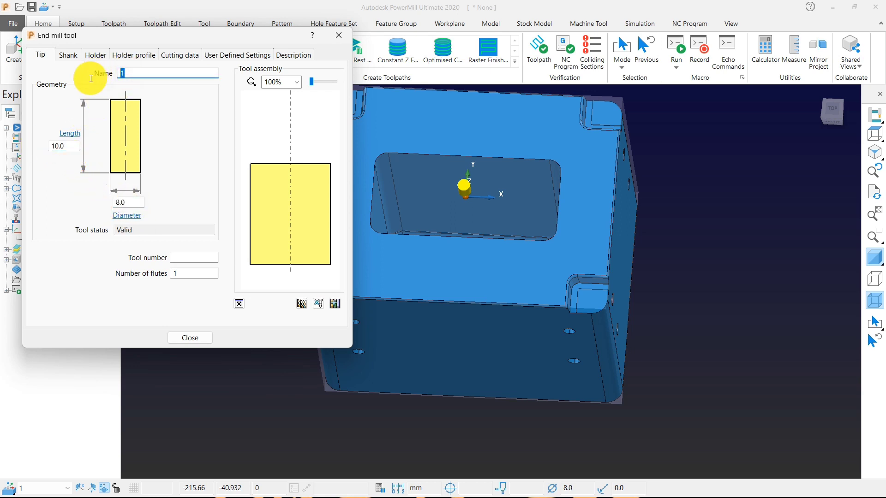
type("8-end")
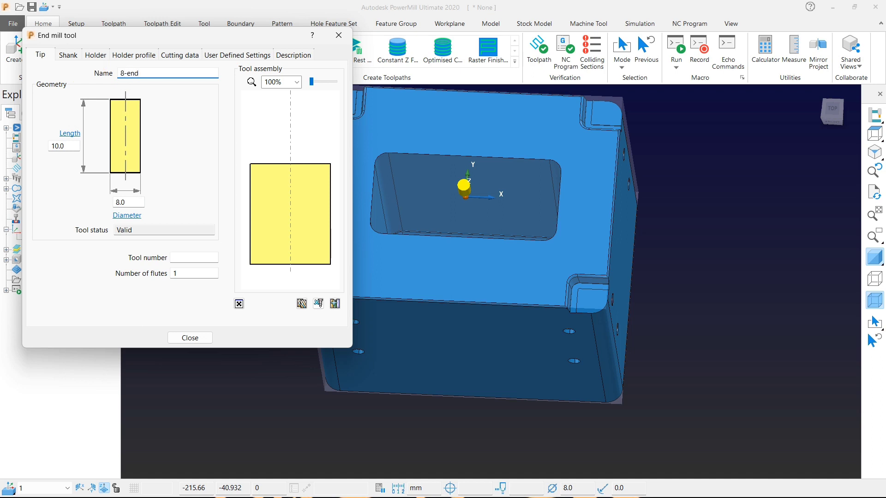
left_click(198, 338)
Step: Try to calculate a third Collision Safe boundary with the 8-end tool at tolerance 0.1, and accept its form
scroll(450, 314, "down", 2)
middle_click_drag(474, 312, 481, 249)
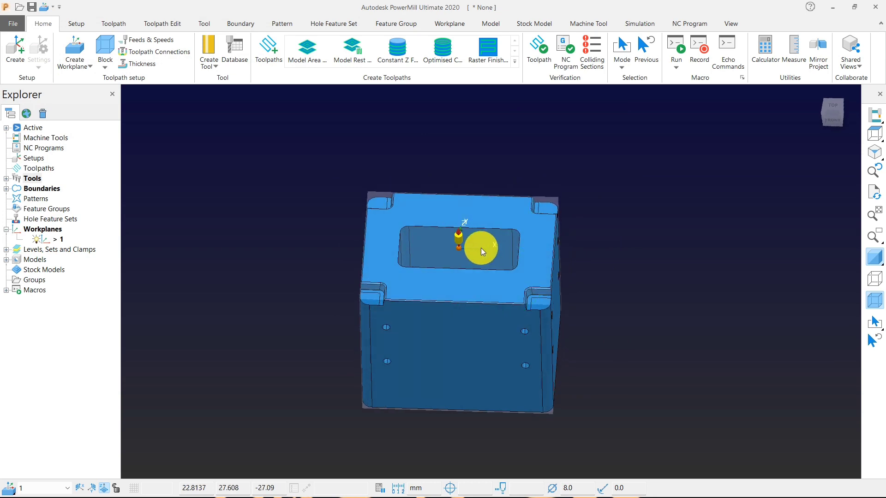
scroll(480, 251, "up", 3)
scroll(456, 231, "up", 3)
scroll(455, 232, "down", 5)
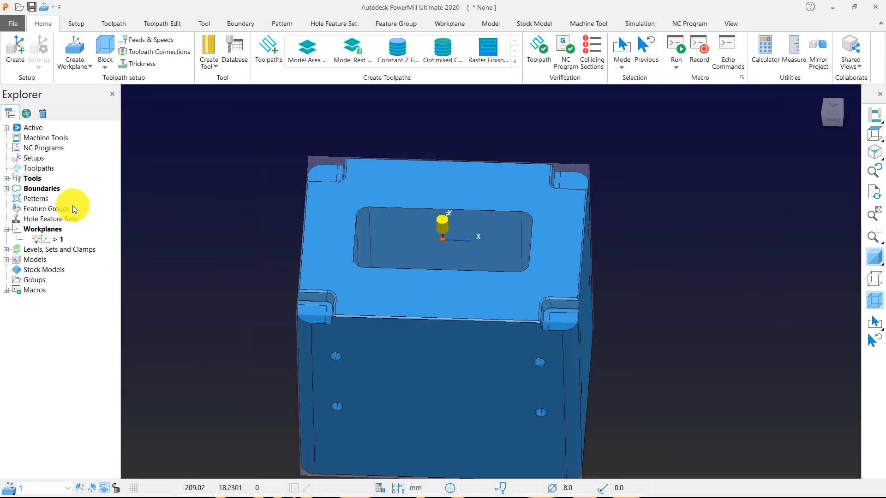
left_click(31, 189)
right_click(31, 189)
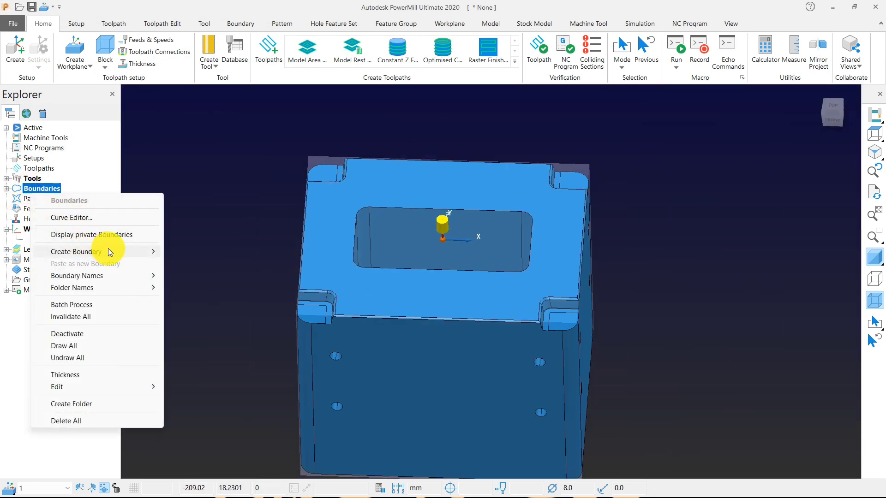
mouse_move(108, 250)
left_click(214, 312)
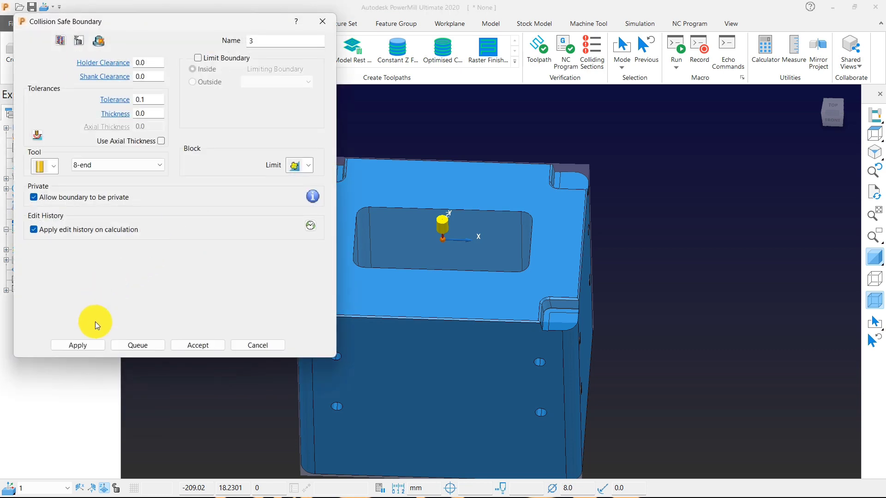
left_click(86, 347)
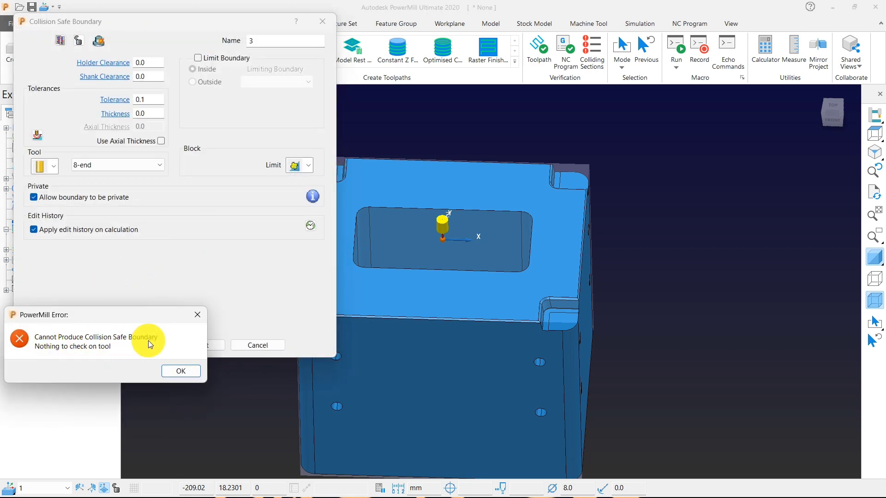
left_click(177, 374)
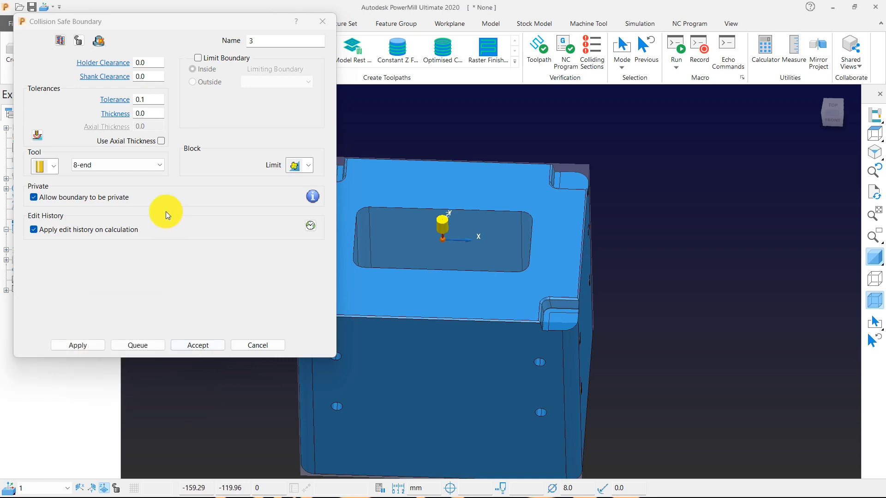
left_click(206, 344)
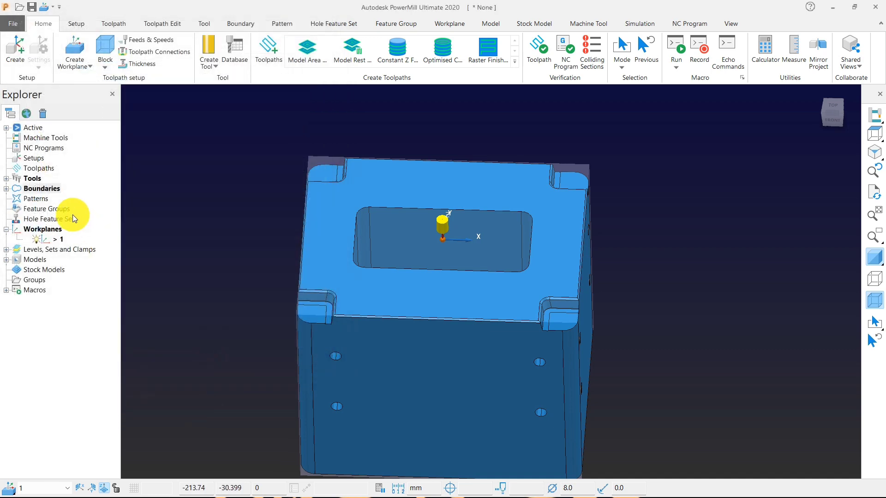
Step: Add a shank component to the 8-end tool with upper and lower diameters of 8.0 and length 10.0
left_click(14, 181)
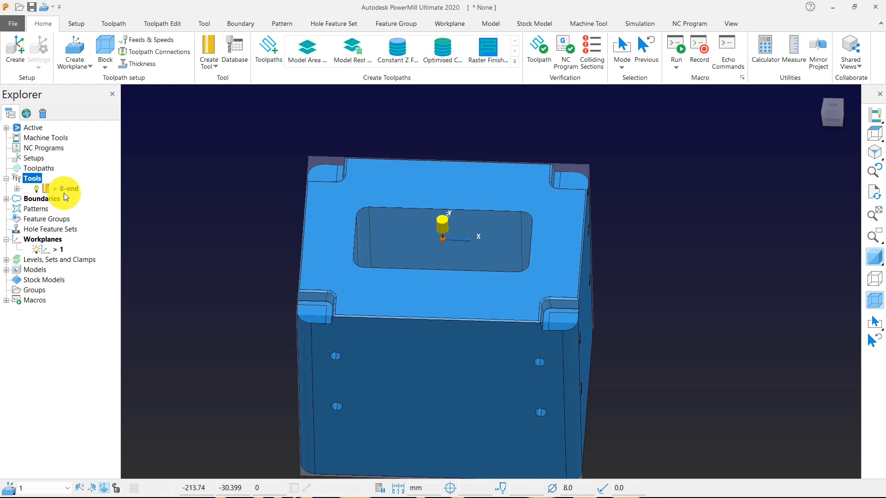
right_click(64, 192)
left_click(146, 237)
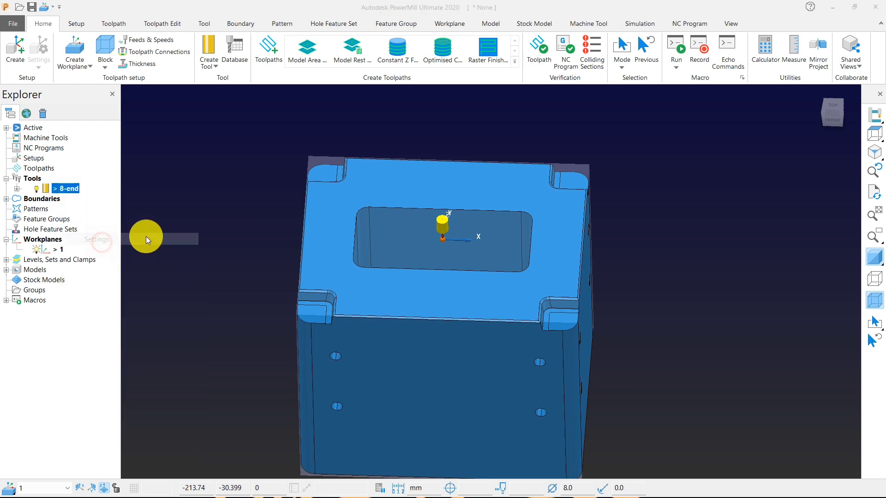
left_click(68, 55)
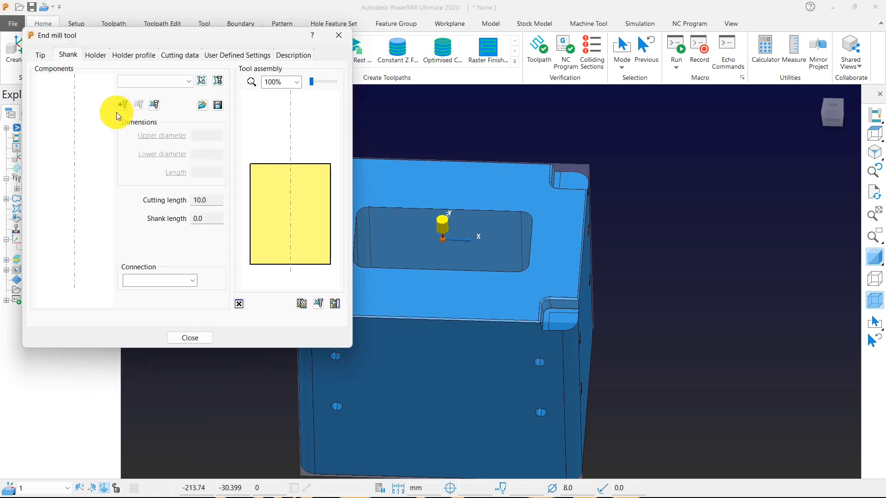
left_click(122, 107)
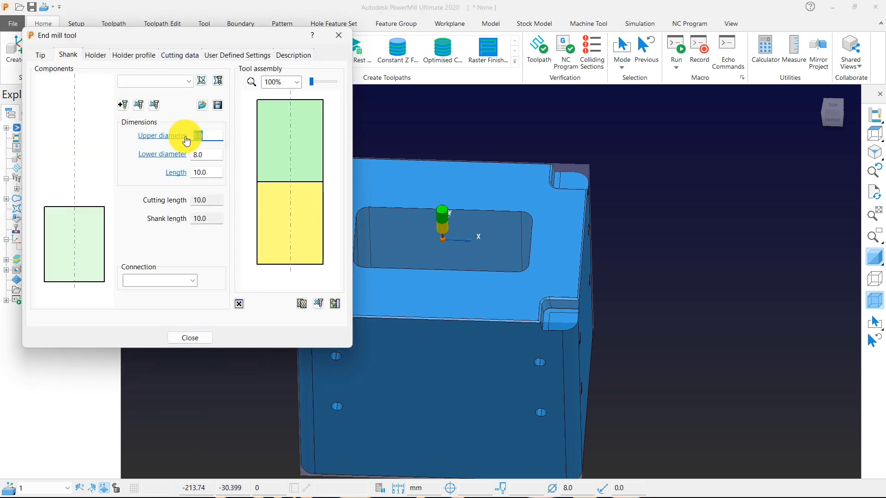
scroll(571, 284, "down", 1)
middle_click_drag(490, 277, 472, 254)
scroll(474, 257, "up", 6)
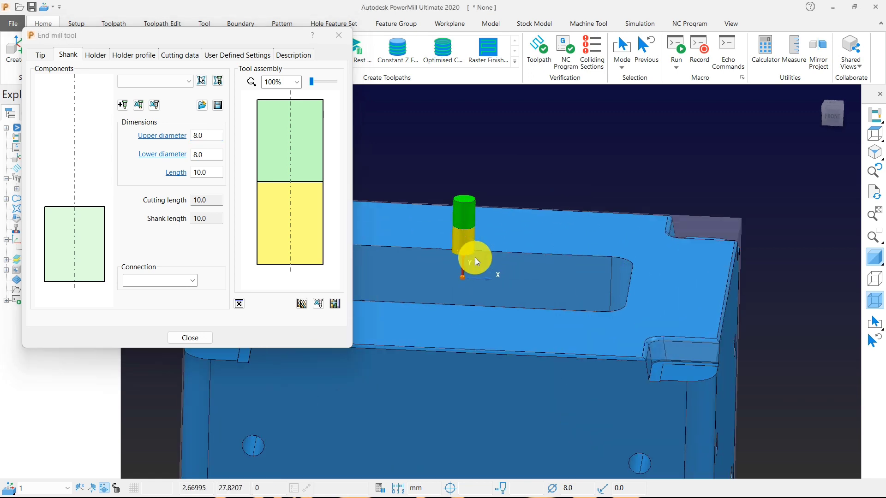
scroll(463, 233, "up", 3)
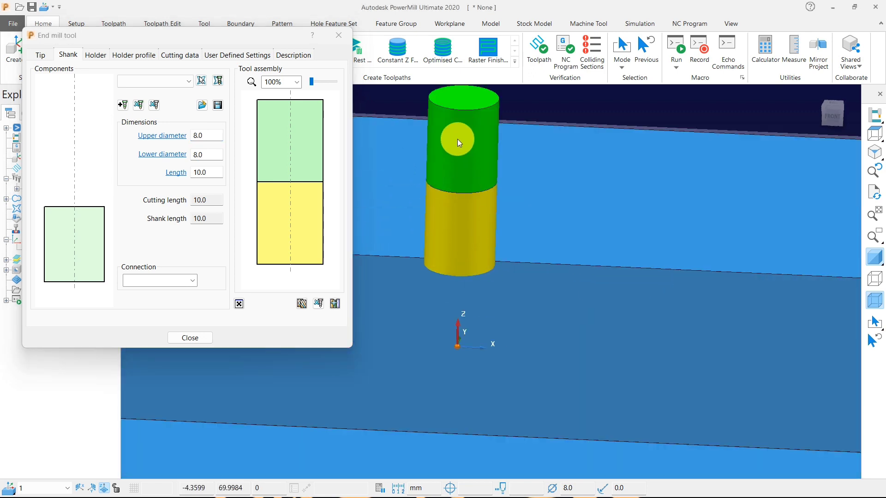
scroll(501, 225, "down", 4)
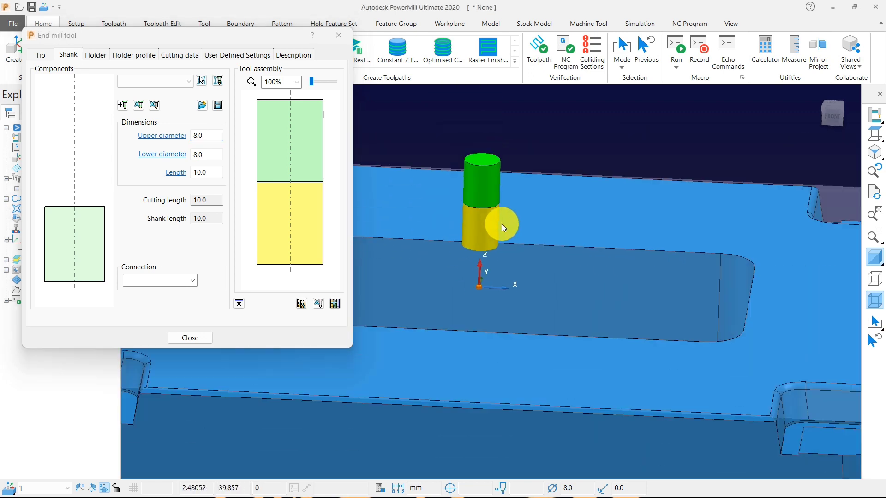
left_click(211, 172)
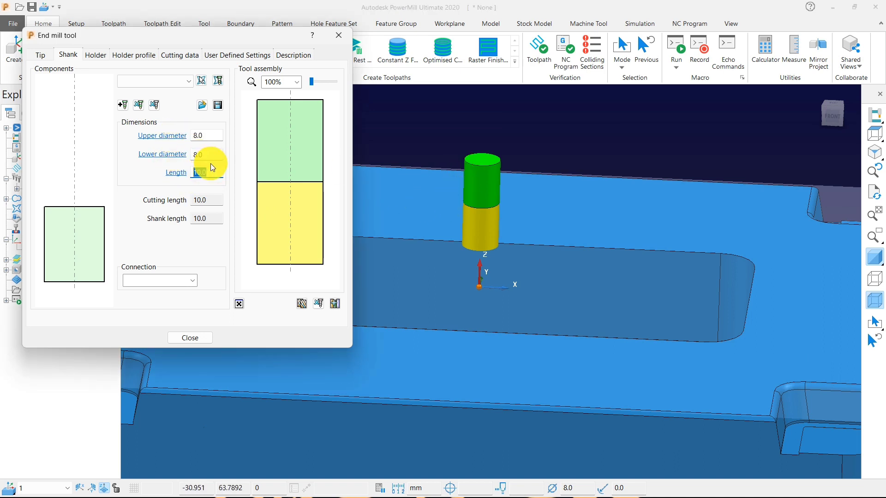
middle_click_drag(471, 254, 470, 234)
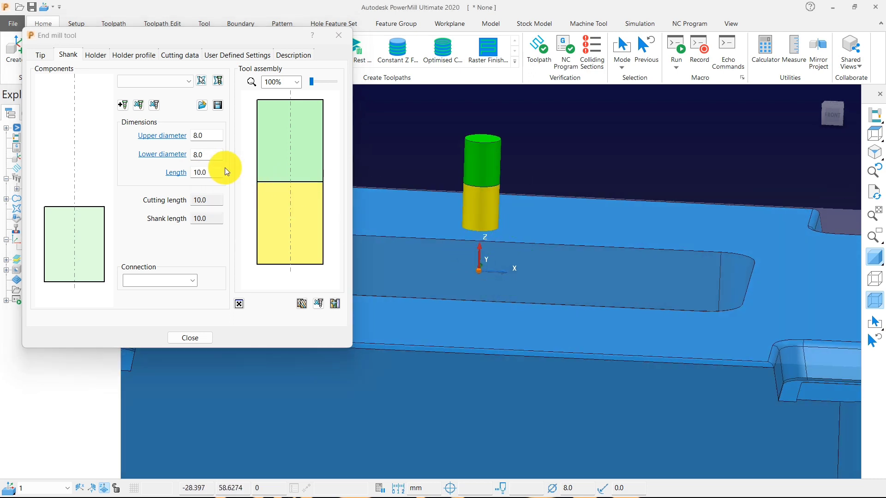
Step: Add a first holder component to the 8-end tool with upper and lower diameters of 50 and length 2
left_click(90, 55)
left_click(121, 126)
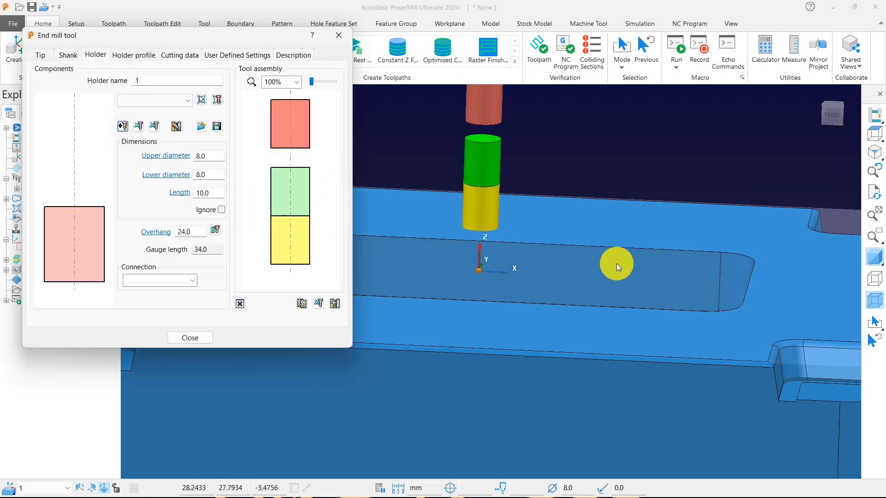
scroll(616, 264, "down", 3)
left_click_drag(215, 156, 154, 157)
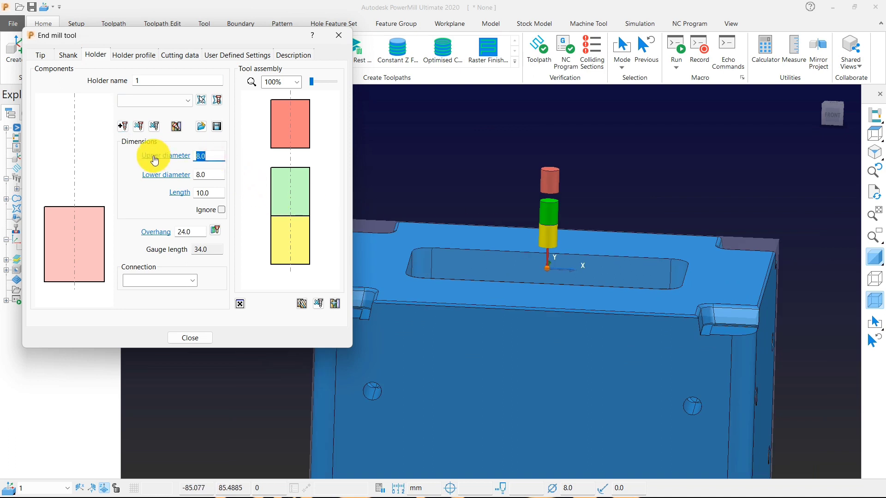
type("50")
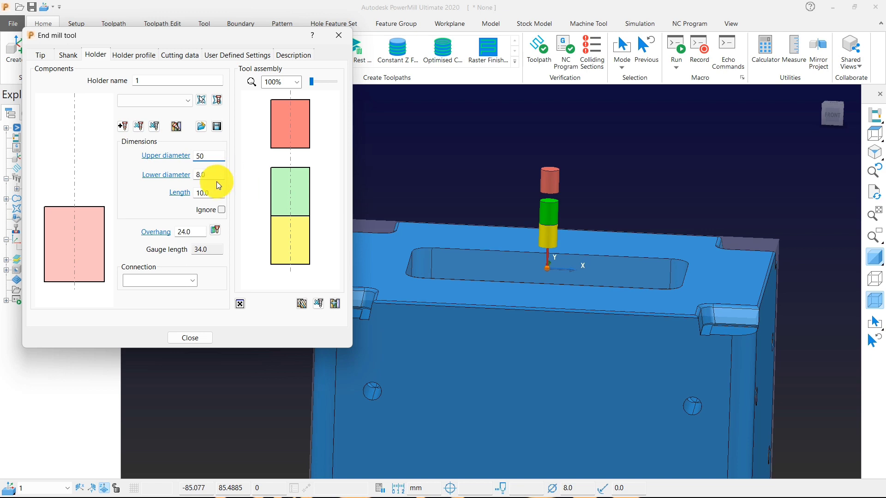
left_click_drag(224, 175, 182, 179)
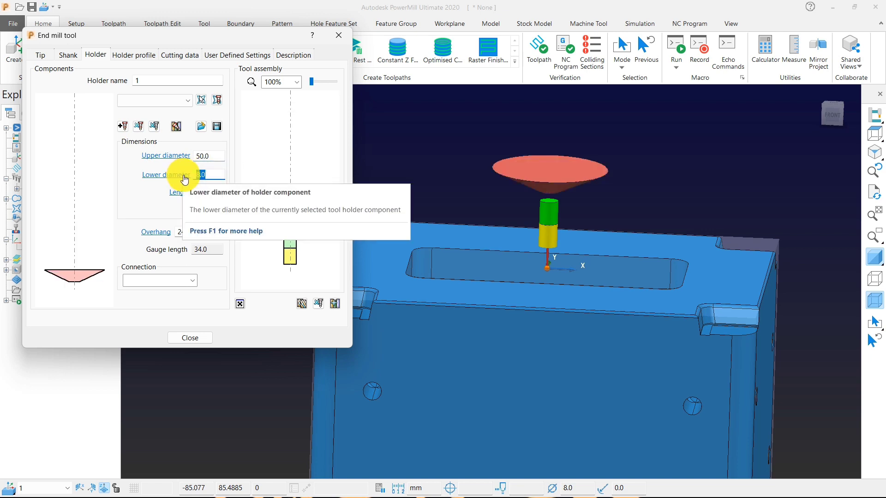
type("50")
key("Return")
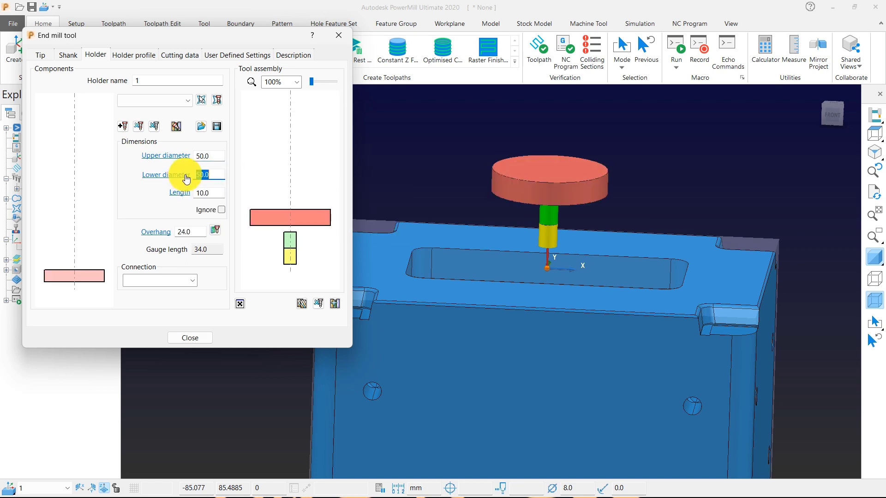
left_click_drag(218, 193, 146, 194)
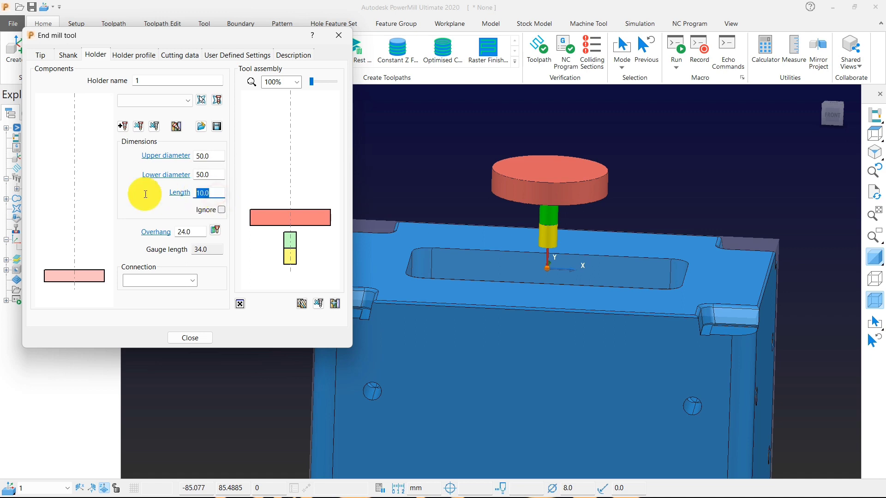
type("2")
key("Return")
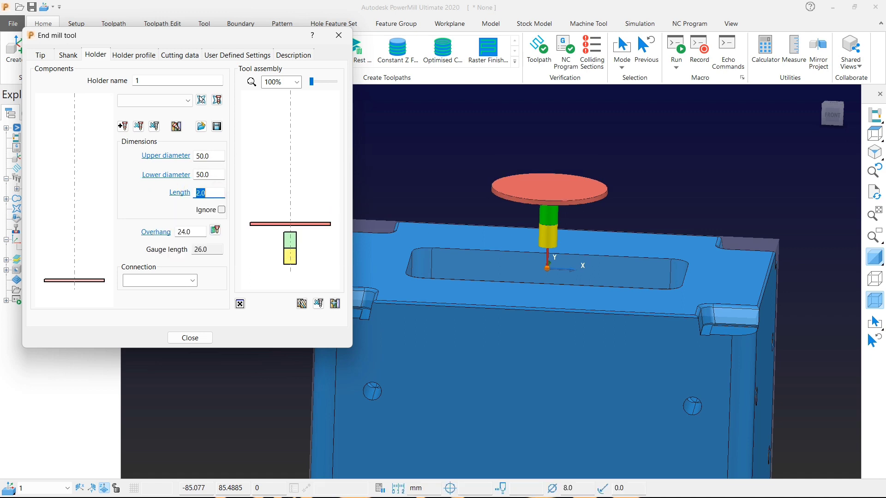
Step: Add a second holder component above the first, with upper and lower diameters of 48 and length 2.0
left_click(130, 129)
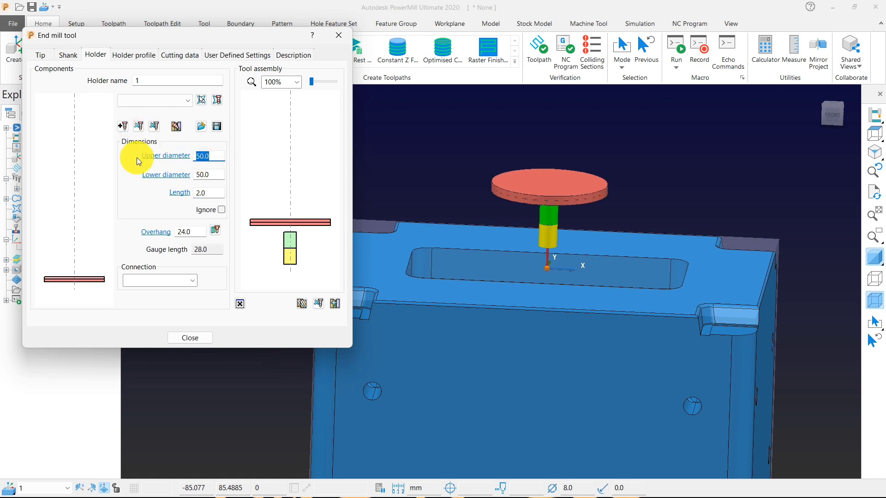
type("49")
key("BackSpace")
type("8")
left_click(213, 178)
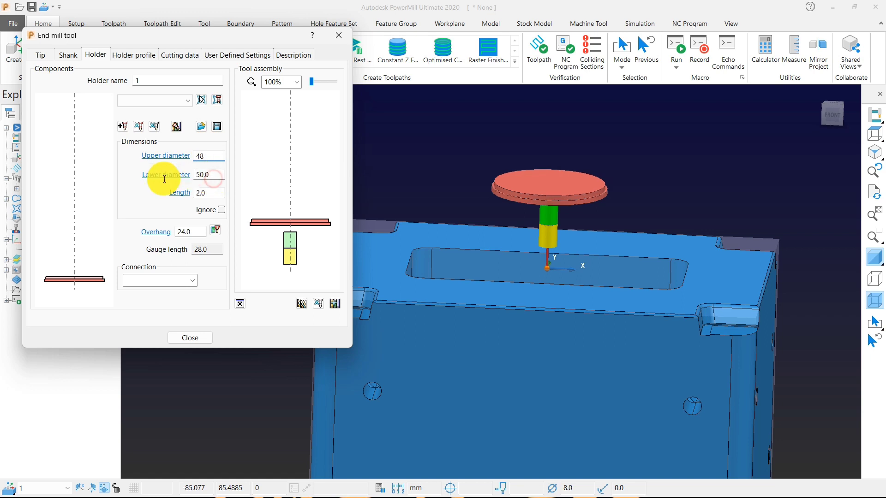
left_click(158, 177)
type("48")
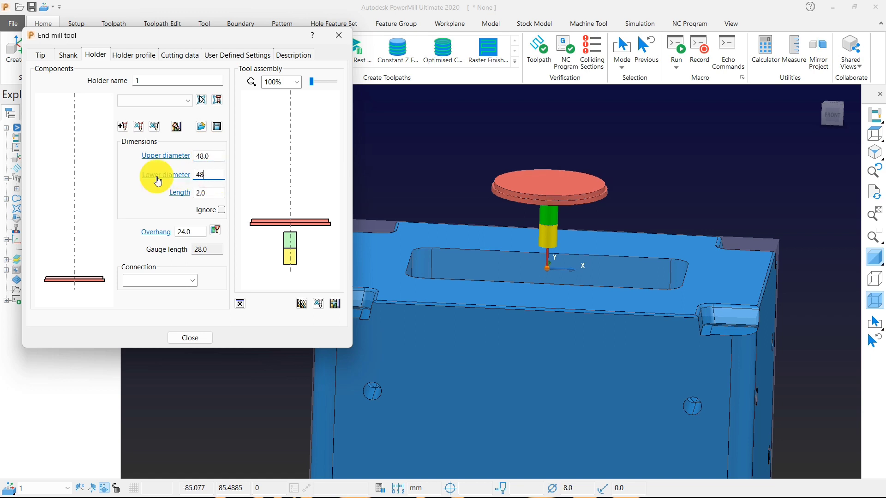
Step: Add a third holder component on top, with upper and lower diameters of 50 and length 30
left_click(231, 166)
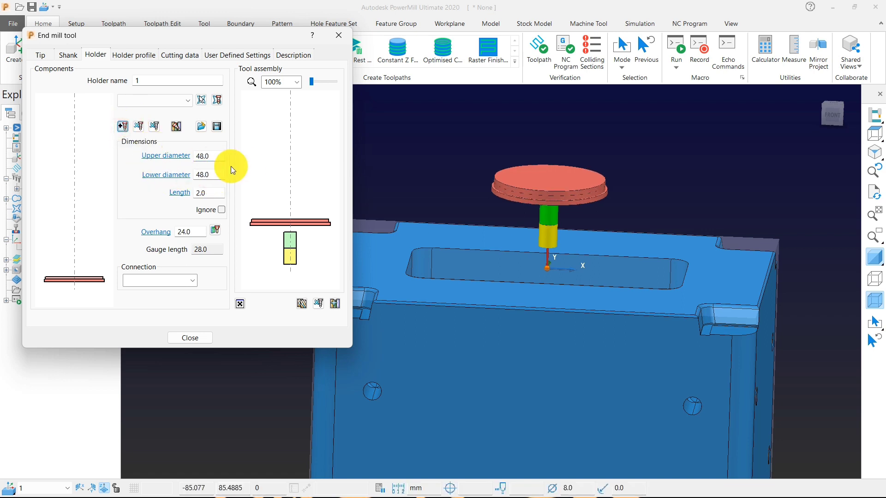
left_click(189, 158)
type("50")
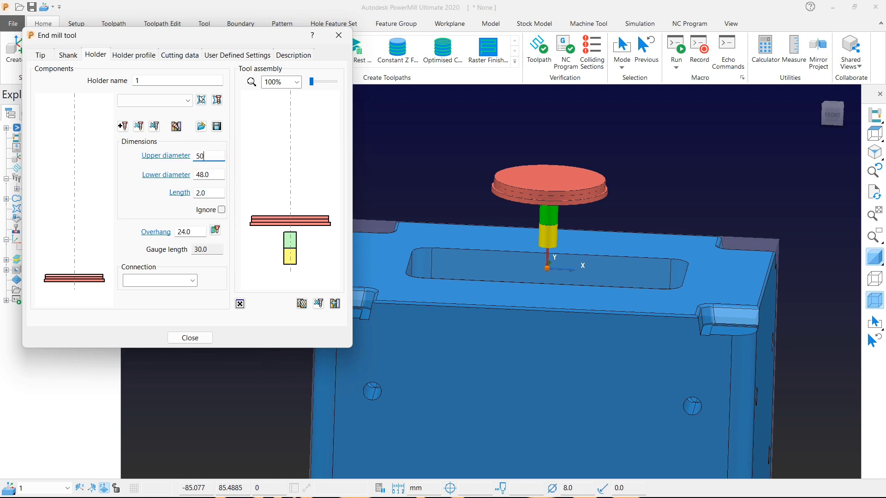
key("Return")
left_click(213, 175)
left_click(217, 173)
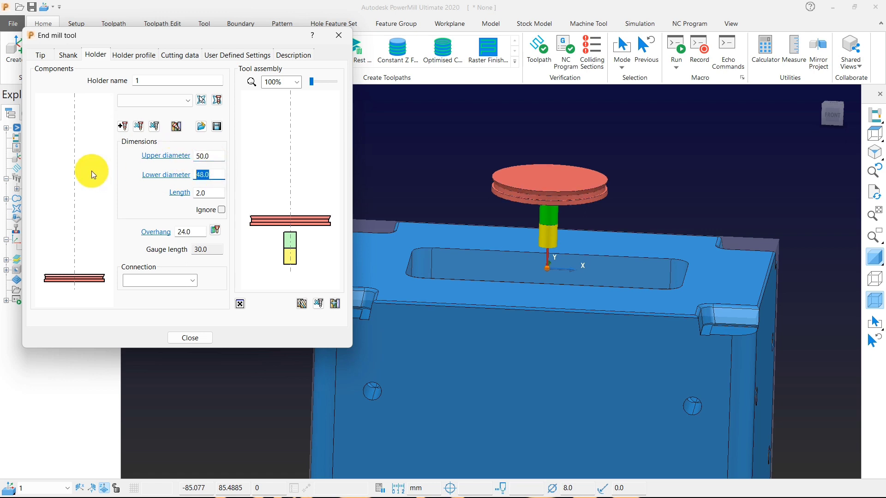
type("50")
key("Return")
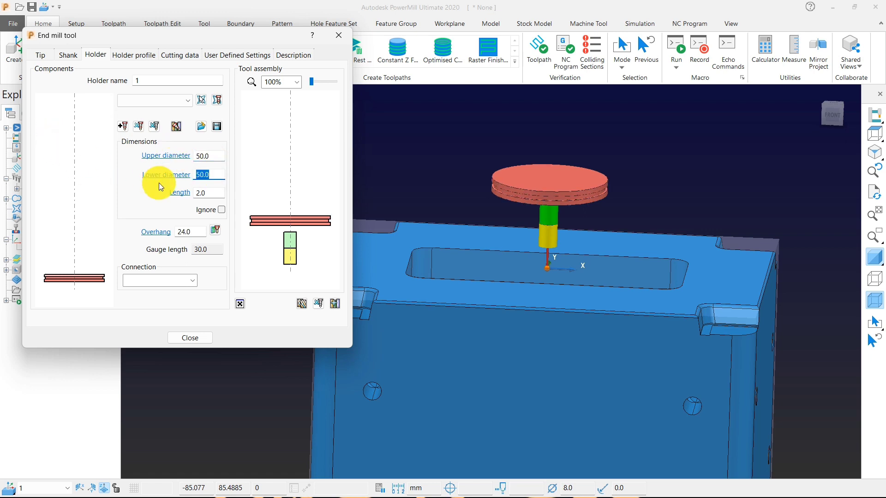
left_click(211, 192)
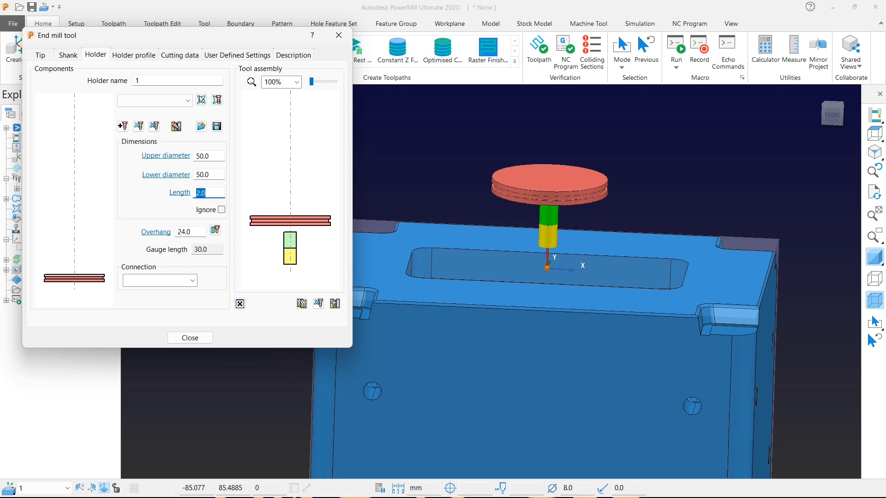
key("Return")
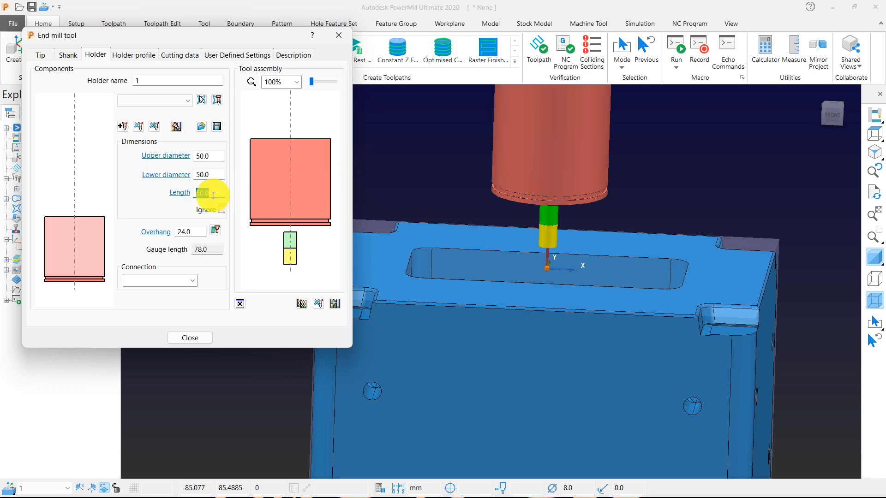
type("30")
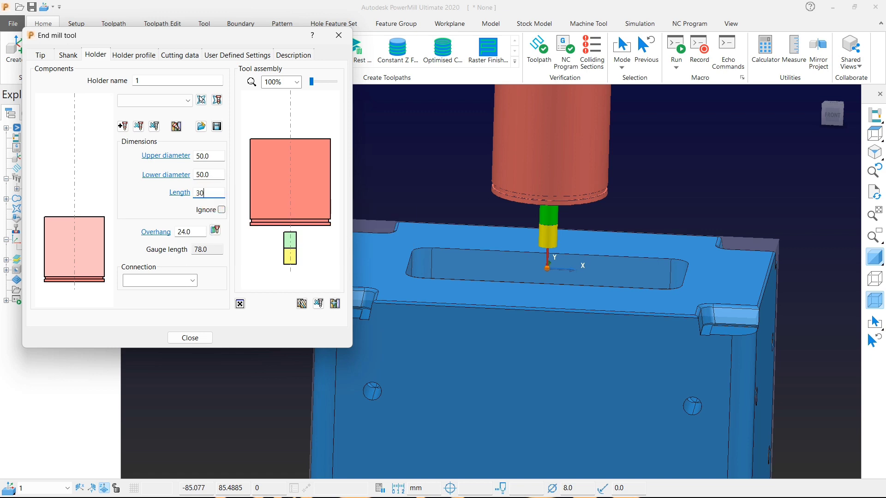
key("Return")
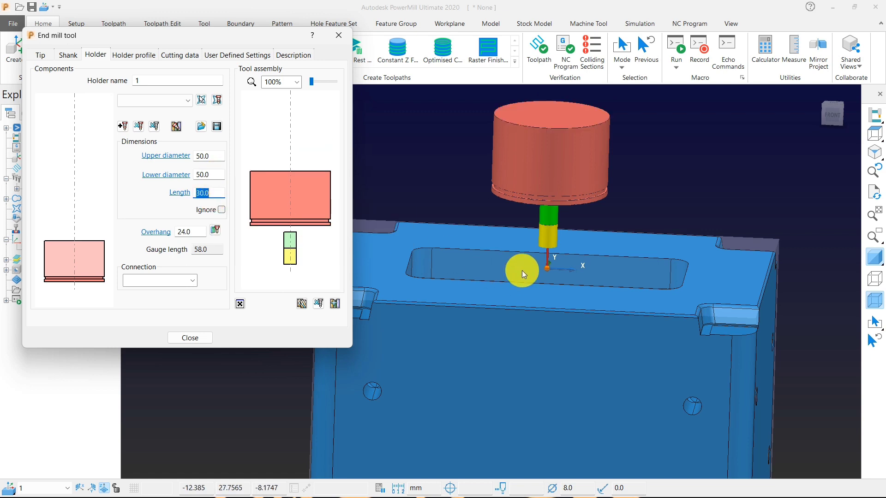
Step: Set the 8-end tool's holder overhang to 5 and check the assembly from the front
middle_click_drag(602, 266, 610, 248)
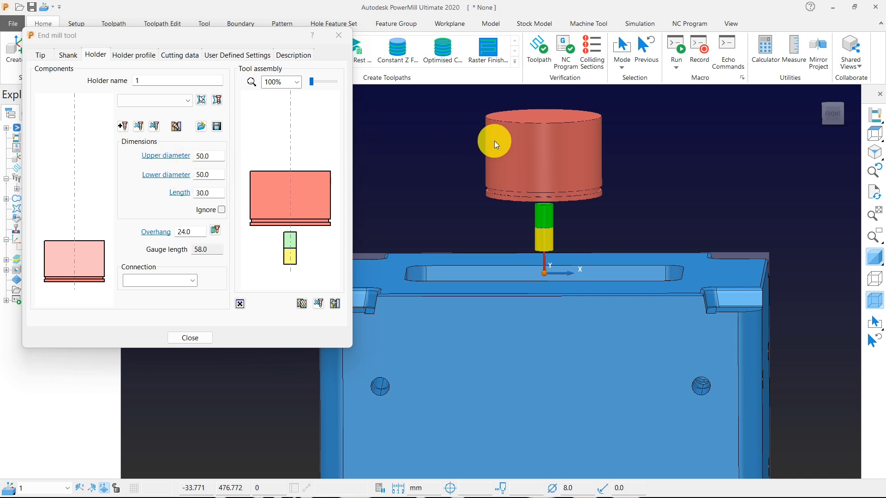
scroll(502, 129, "up", 2)
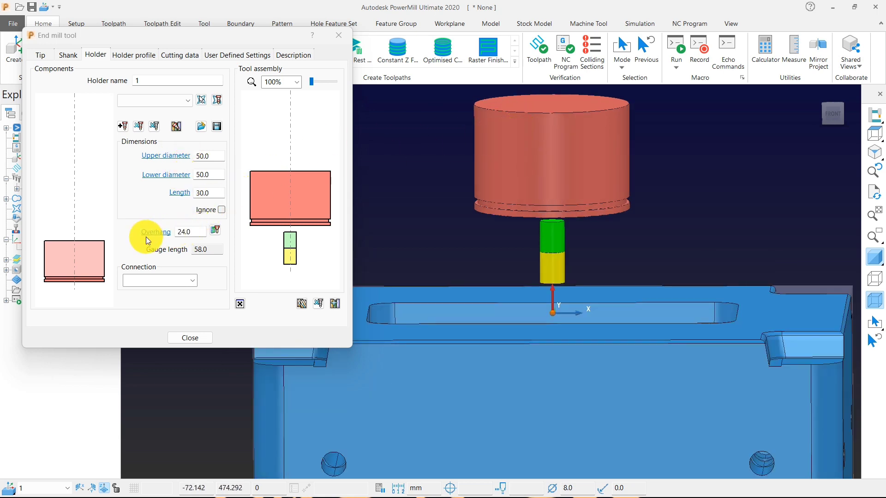
scroll(563, 233, "up", 3)
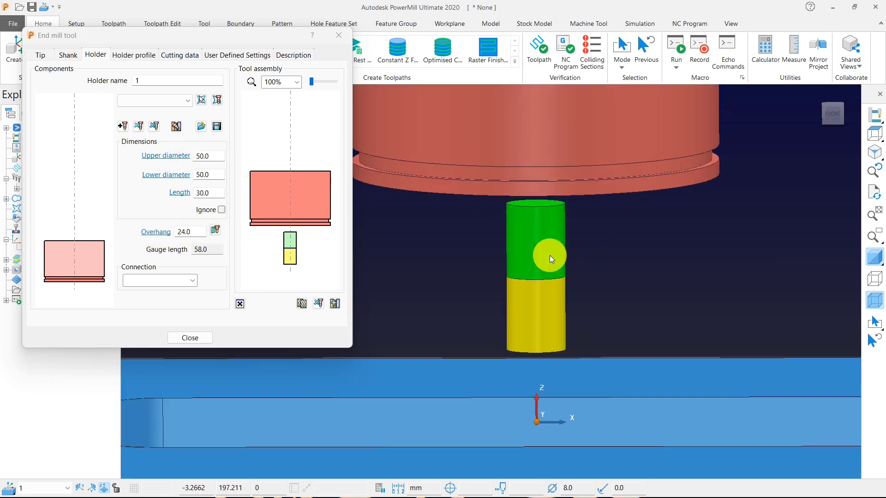
mouse_move(873, 134)
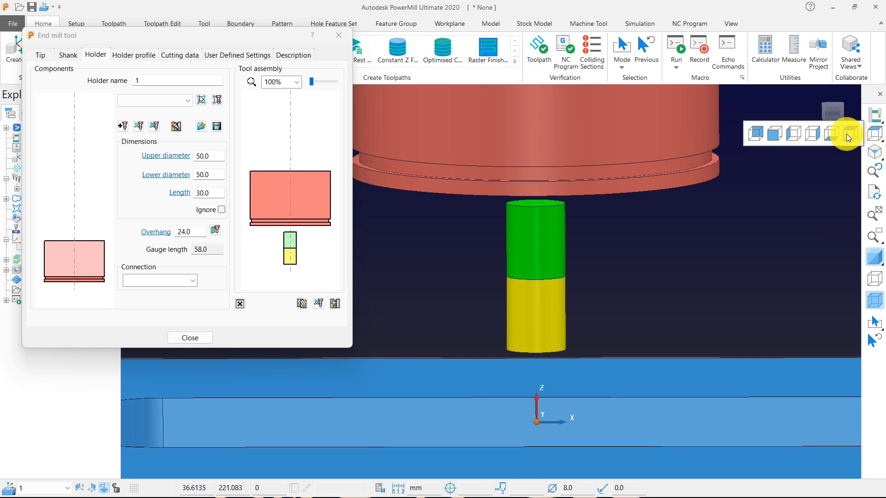
left_click(777, 134)
scroll(483, 153, "up", 3)
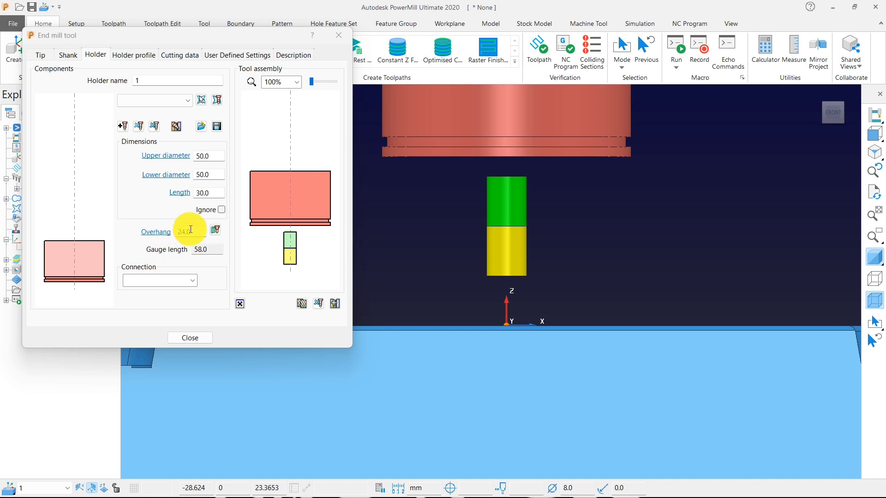
left_click(167, 233)
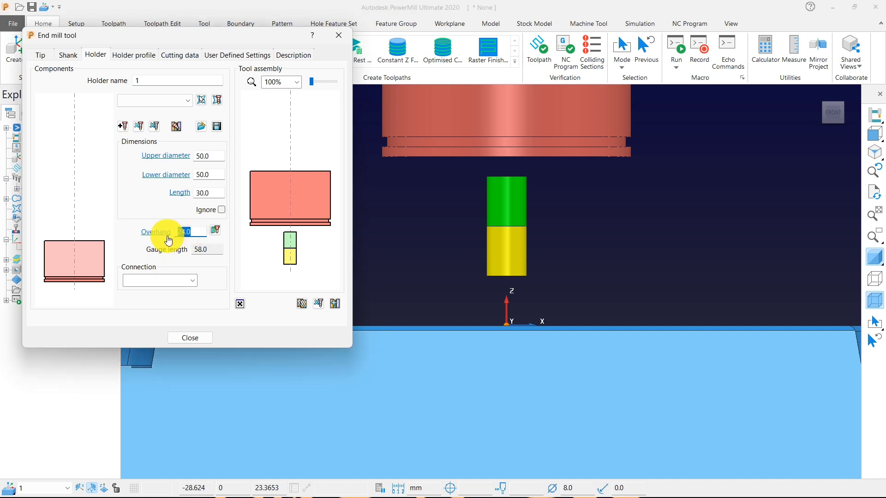
type("5")
key("Return")
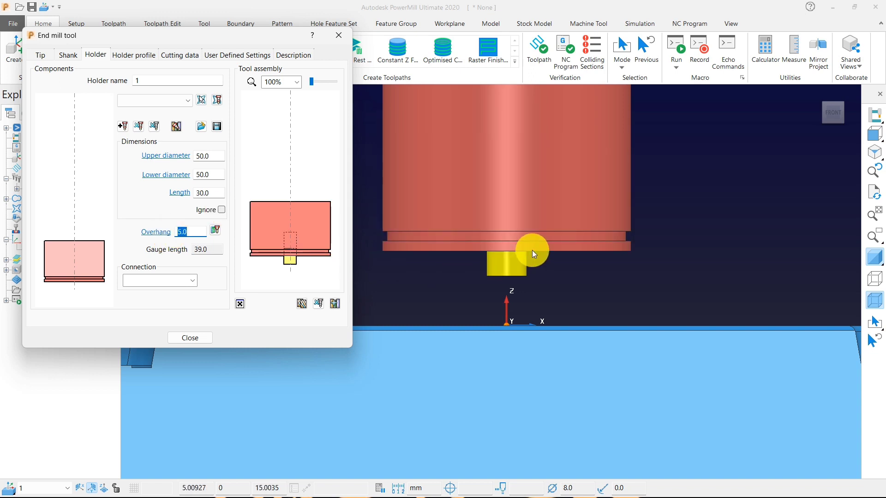
scroll(532, 250, "up", 5)
scroll(576, 237, "down", 6)
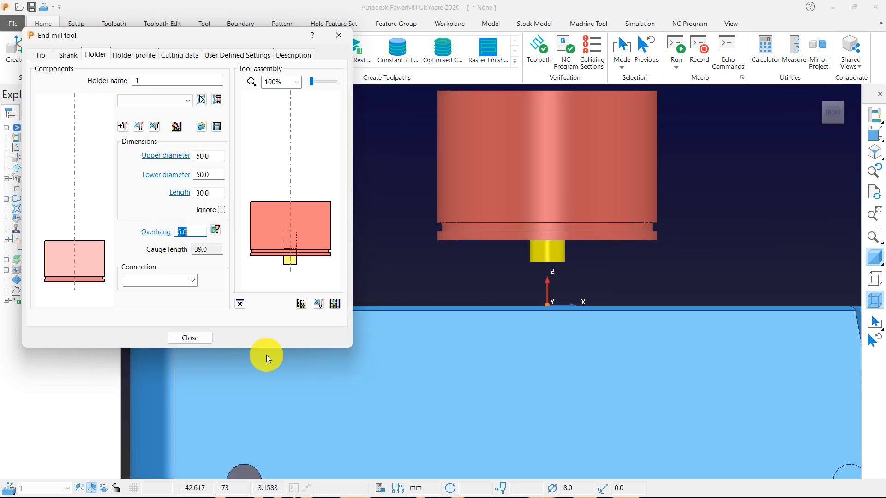
Step: Calculate a Collision Safe boundary using the 8-end tool with its holder and shank
left_click(190, 337)
scroll(506, 229, "down", 8)
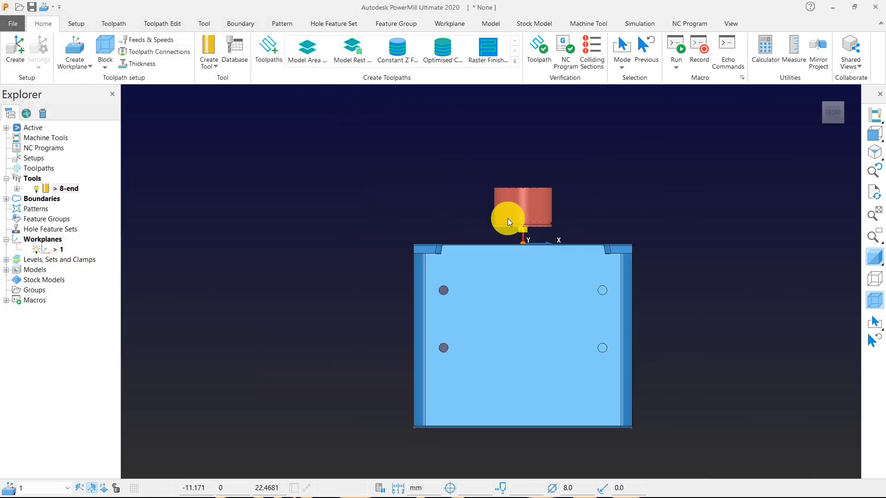
scroll(536, 188, "up", 4)
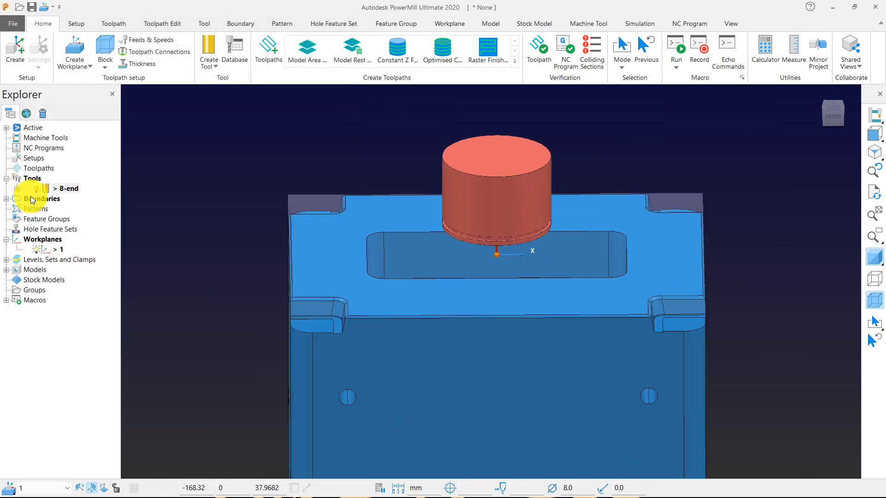
right_click(33, 197)
mouse_move(121, 259)
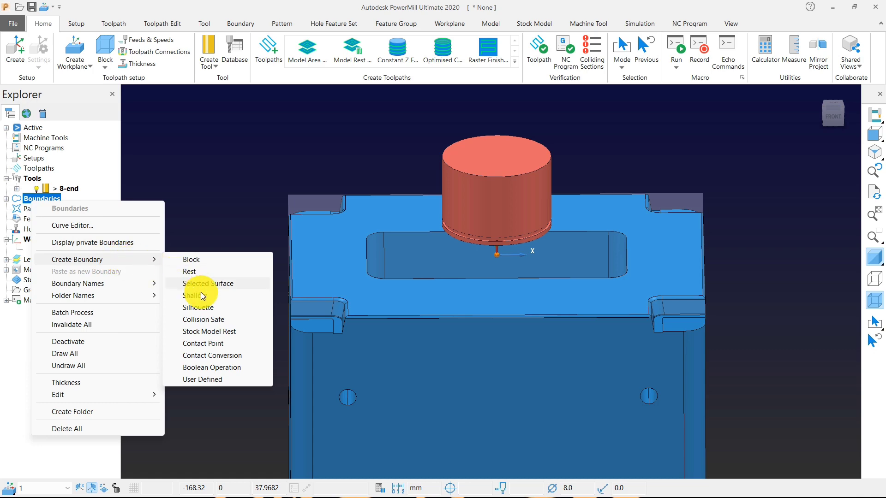
left_click(205, 320)
scroll(498, 249, "down", 3)
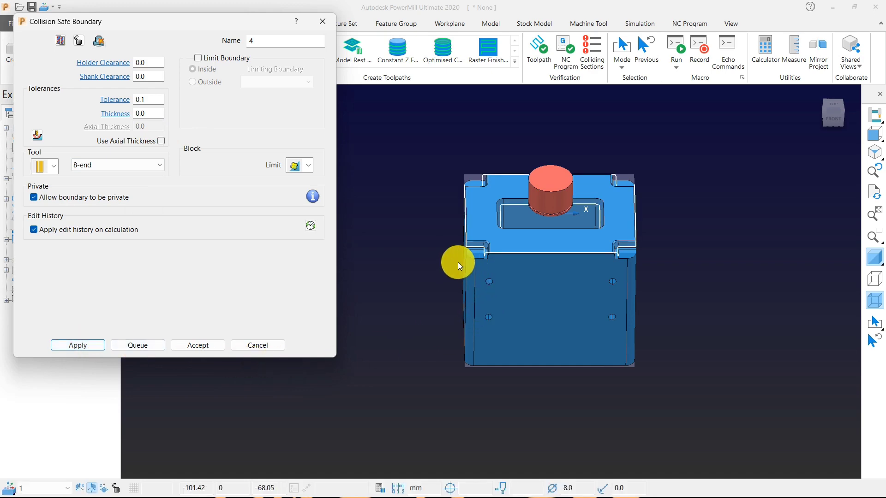
middle_click_drag(458, 262, 476, 347)
scroll(536, 210, "up", 3)
middle_click_drag(535, 263, 511, 189)
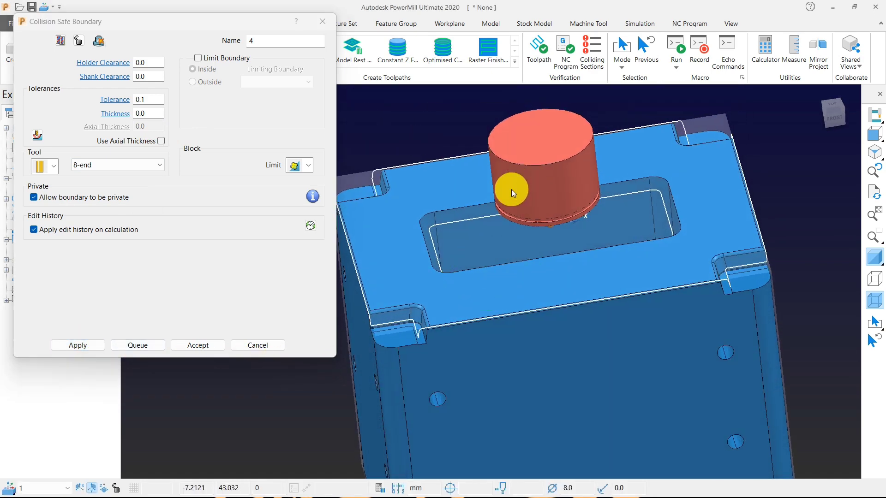
left_click(258, 344)
Step: Hide the model shading and examine the boundary's depth at the pocket and corner steps from the front
scroll(420, 261, "up", 2)
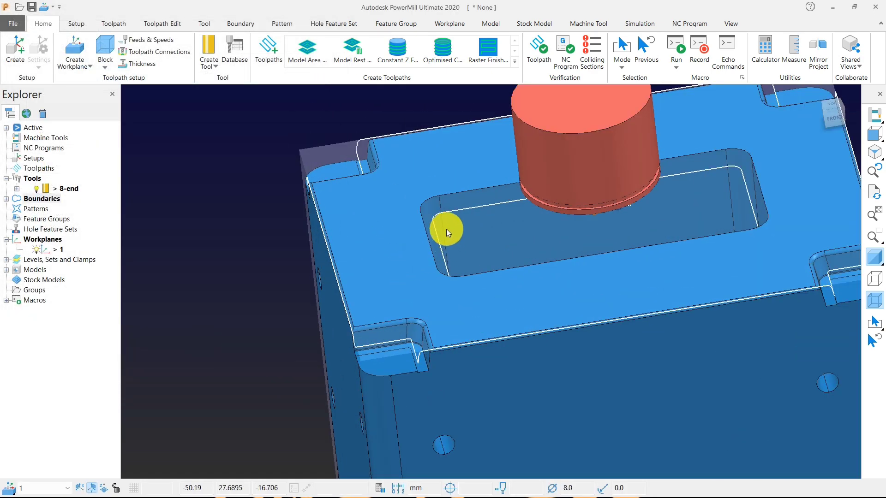
left_click(873, 131)
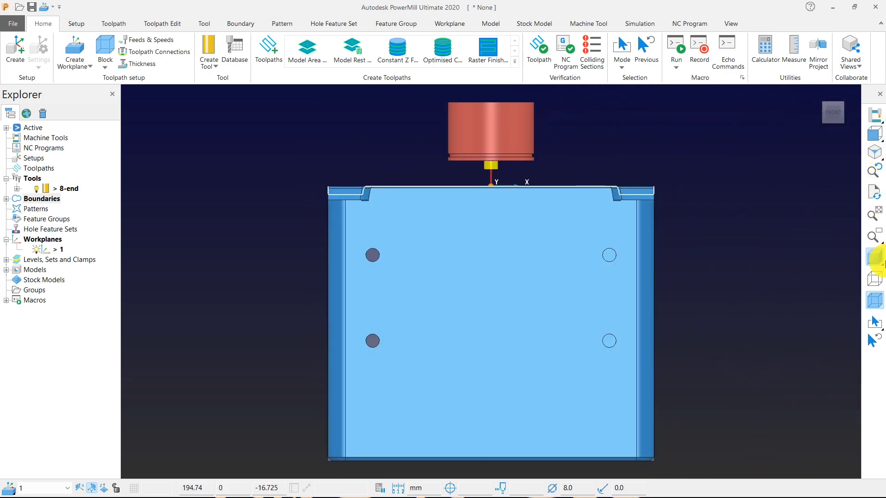
left_click(875, 256)
scroll(452, 214, "up", 3)
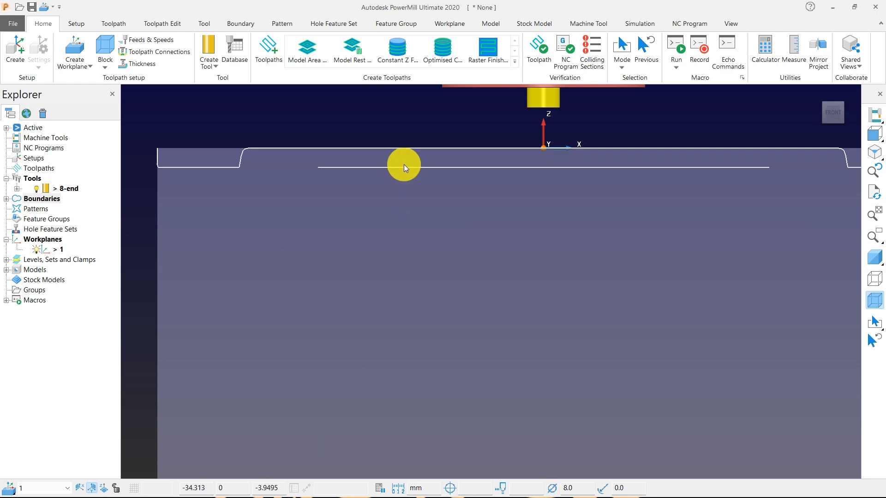
scroll(406, 167, "down", 3)
middle_click_drag(411, 199, 466, 203)
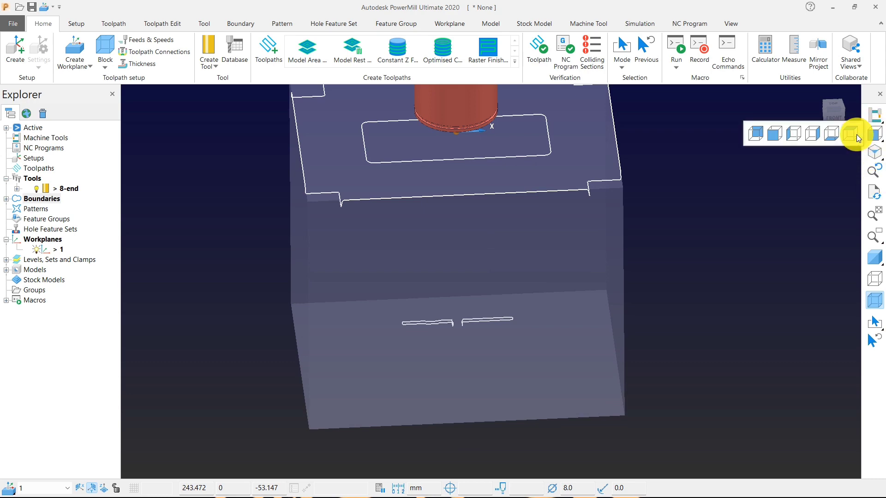
Step: Restore the model shading and examine the boundary around the pocket from above, relative to the holder
left_click(854, 135)
left_click(873, 254)
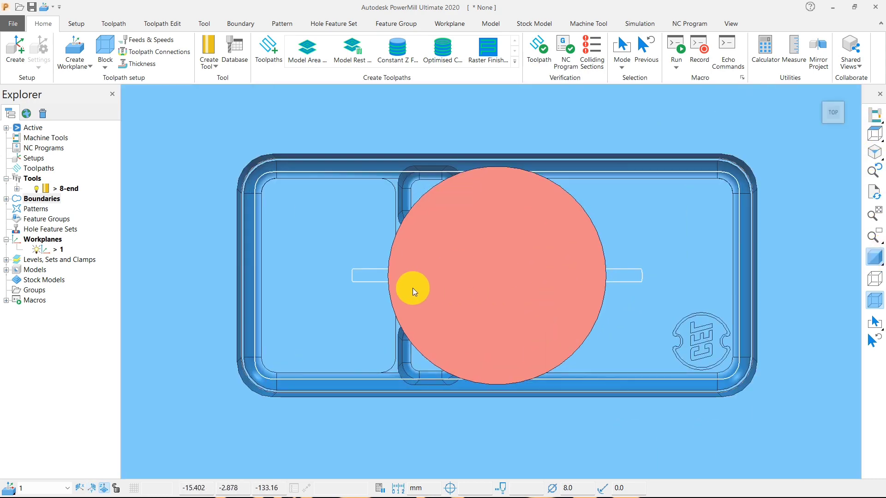
scroll(372, 263, "up", 5)
scroll(475, 287, "down", 5)
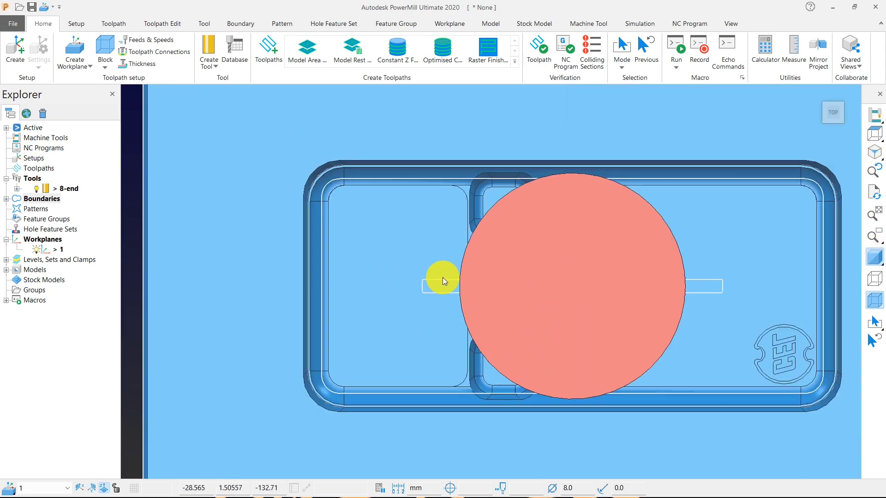
scroll(618, 277, "up", 2)
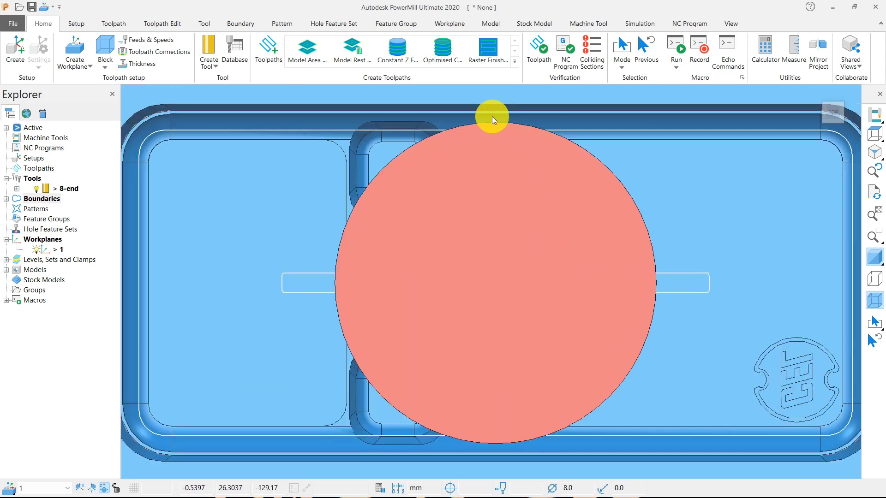
middle_click_drag(596, 367, 512, 273)
scroll(512, 273, "down", 3)
Step: Calculate a Constant Z finishing toolpath with the 8-end tool, tolerance 0.1 and minimum stepdown 1.0
left_click(388, 53)
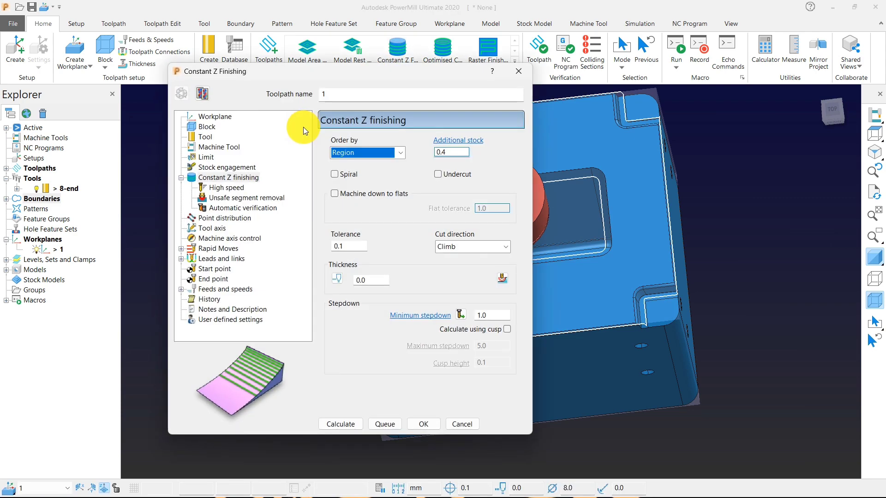
left_click(344, 425)
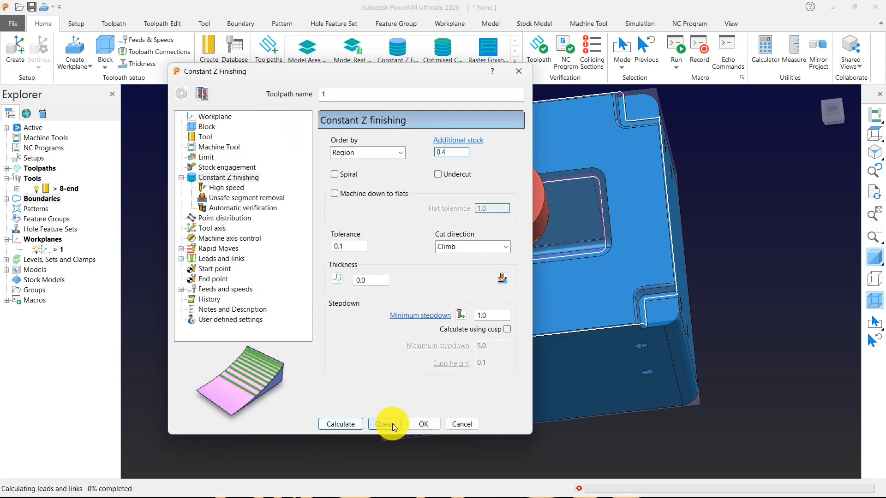
left_click(459, 424)
Step: Examine the Constant Z toolpath against the boundary with the model shading off and on, including from above
middle_click_drag(470, 366, 461, 290)
scroll(439, 245, "up", 3)
scroll(375, 254, "down", 2)
left_click(867, 260)
middle_click_drag(601, 376, 517, 331)
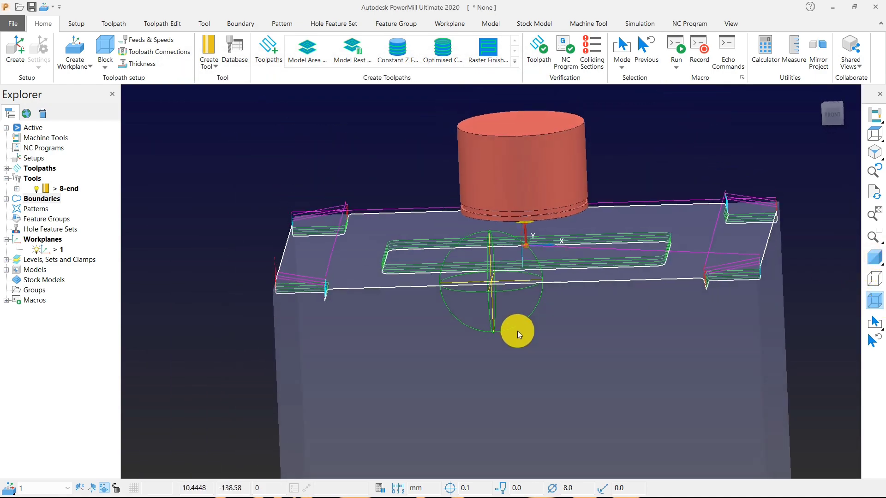
left_click(871, 258)
middle_click_drag(788, 248, 456, 193)
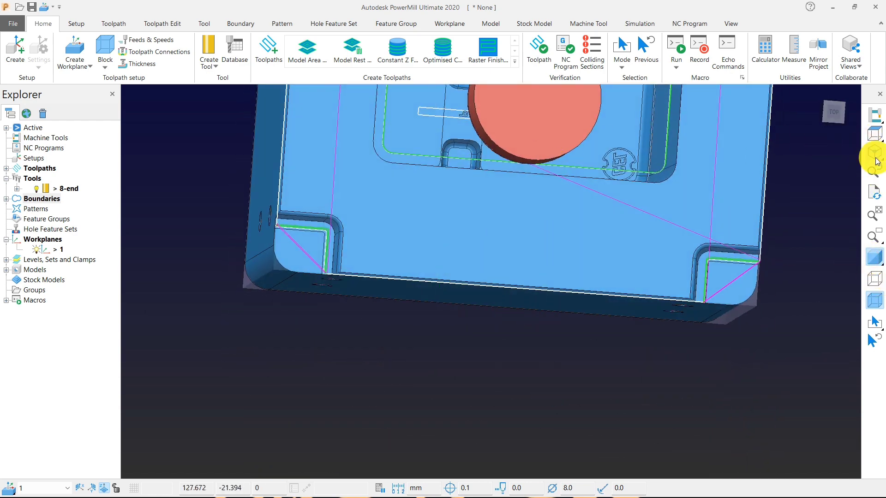
left_click(873, 137)
scroll(411, 278, "up", 5)
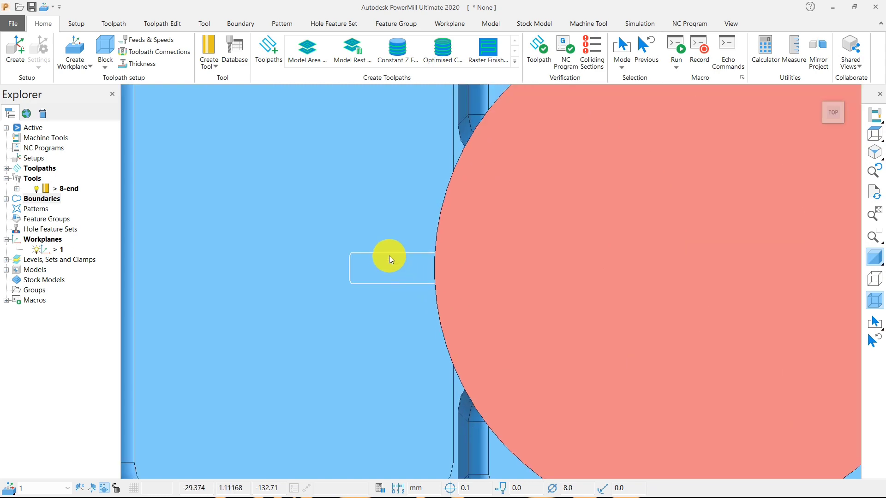
scroll(389, 257, "down", 2)
Step: Deactivate the 8-end tool, examine the small boundary segments at the pocket floor, and reactivate the tool
left_click(43, 191)
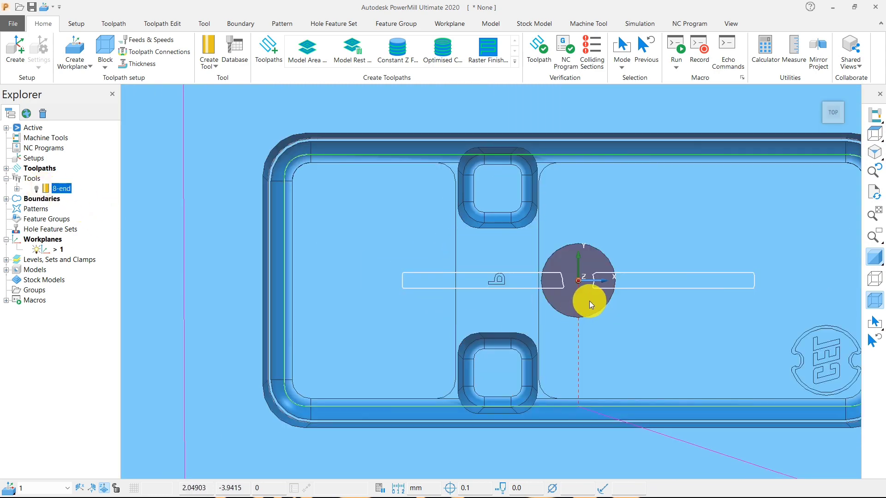
scroll(588, 301, "up", 3)
middle_click_drag(530, 321, 502, 289)
scroll(322, 249, "down", 4)
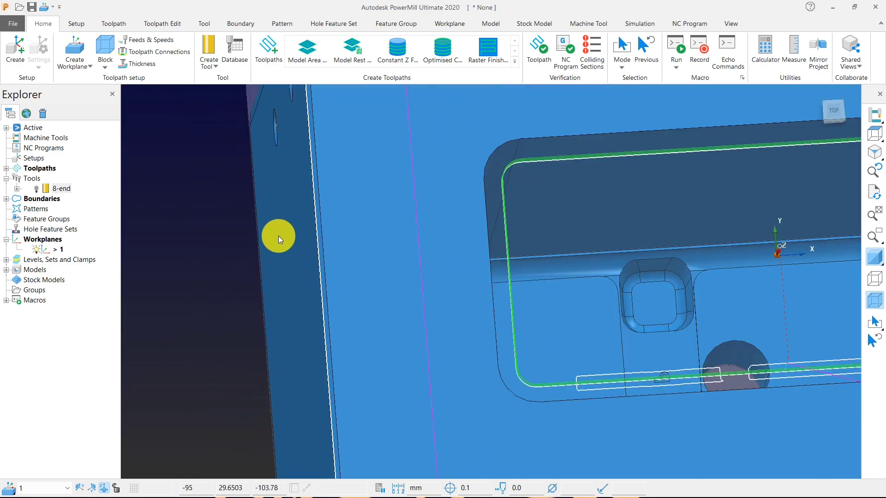
middle_click_drag(728, 362, 627, 353)
scroll(517, 304, "up", 3)
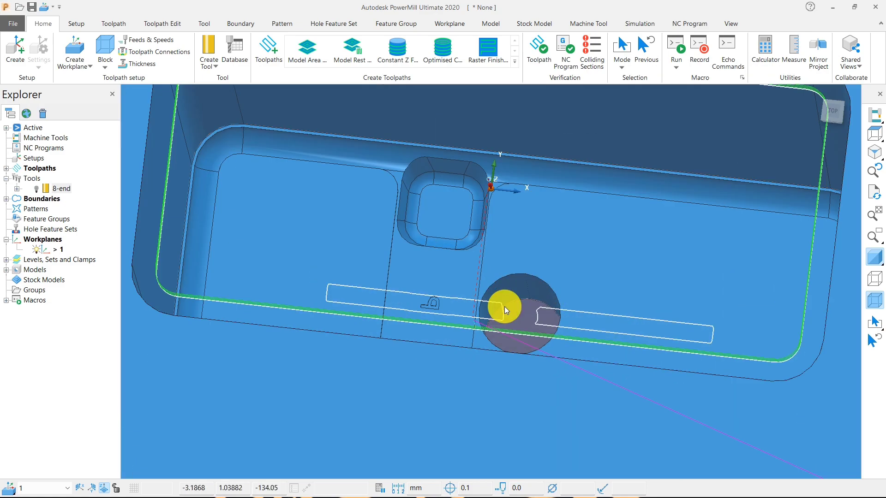
scroll(406, 304, "up", 3)
scroll(444, 240, "down", 4)
scroll(441, 216, "down", 3)
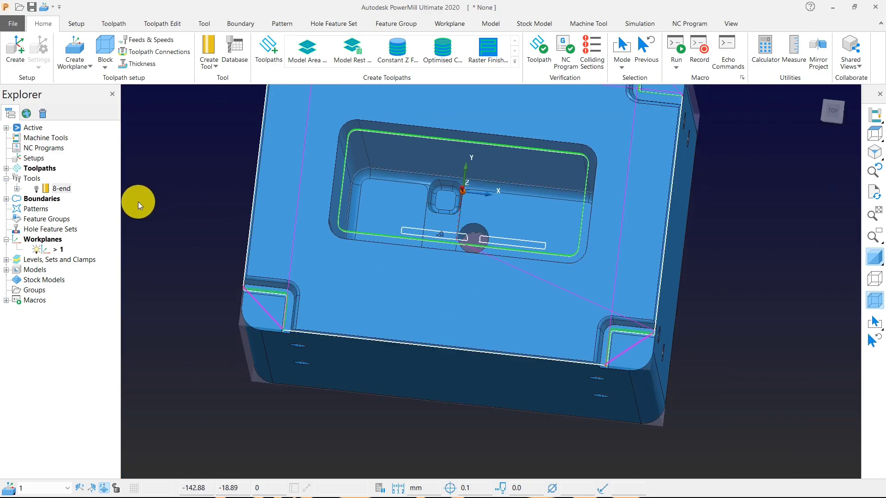
double_click(49, 190)
middle_click_drag(296, 267, 447, 234)
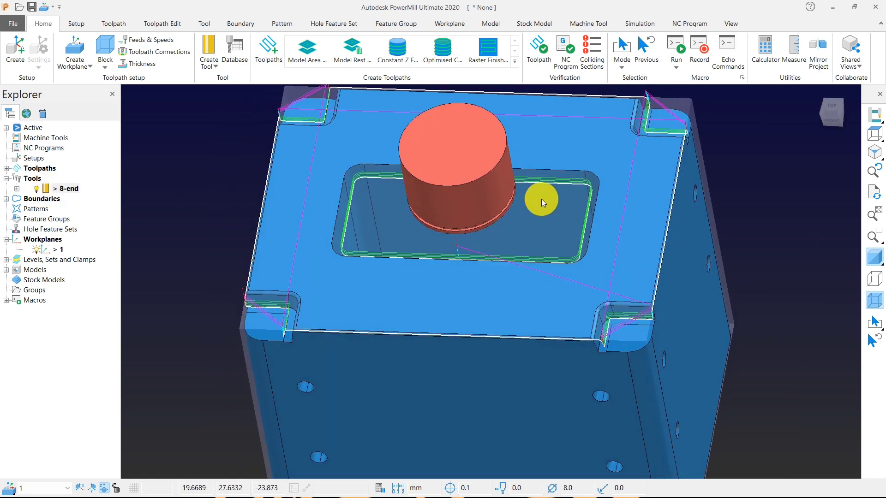
scroll(568, 264, "down", 3)
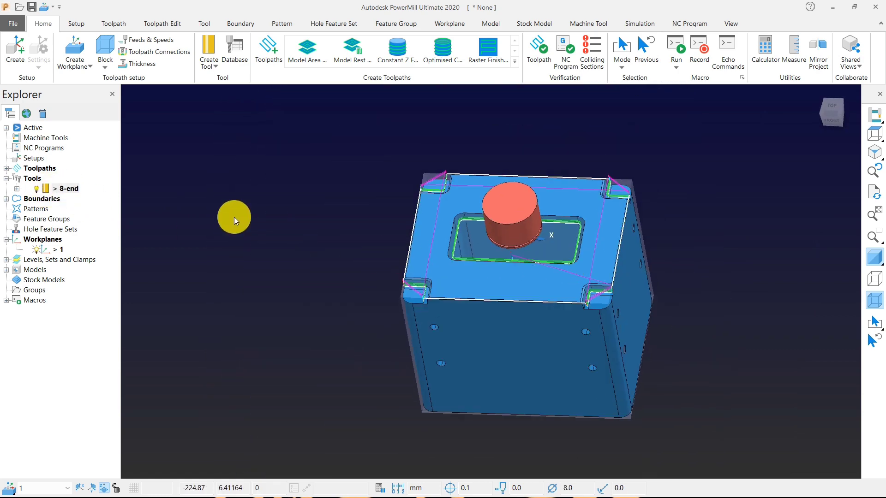
Step: Create an end mill of diameter 8.0 and length 10.0, and add a shank component of diameter 8.0 and length 10.0
right_click(37, 182)
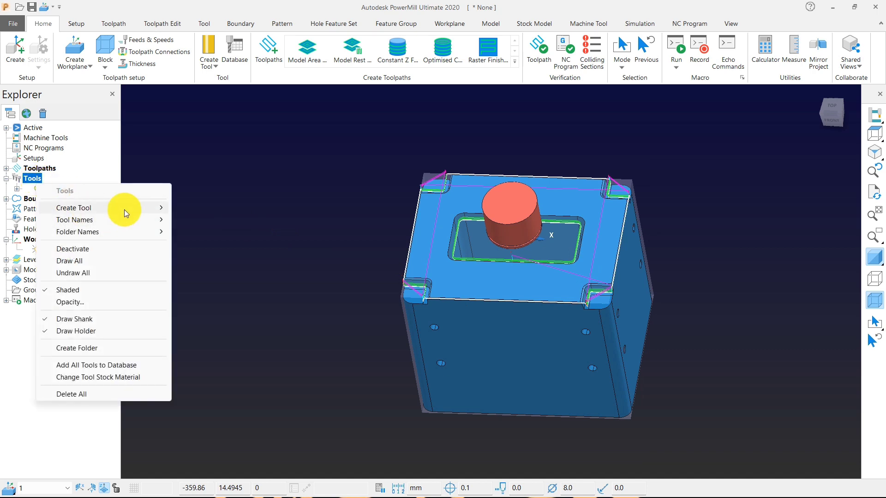
mouse_move(124, 209)
left_click(204, 223)
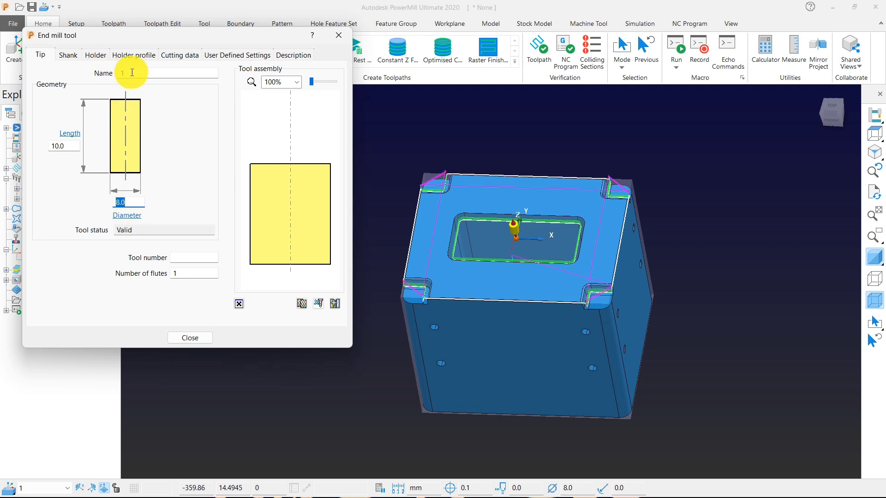
left_click(65, 56)
left_click(123, 105)
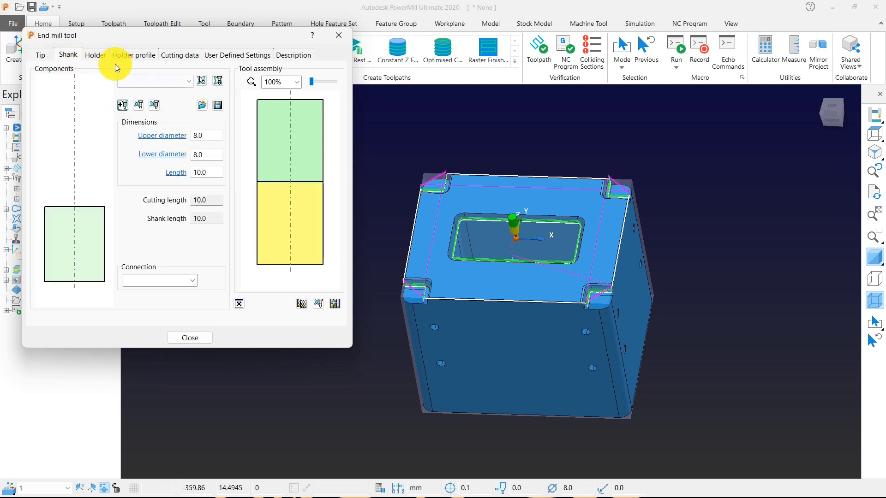
Step: Add a holder component to the new end mill with upper and lower diameters of 20 and length 40
left_click(95, 55)
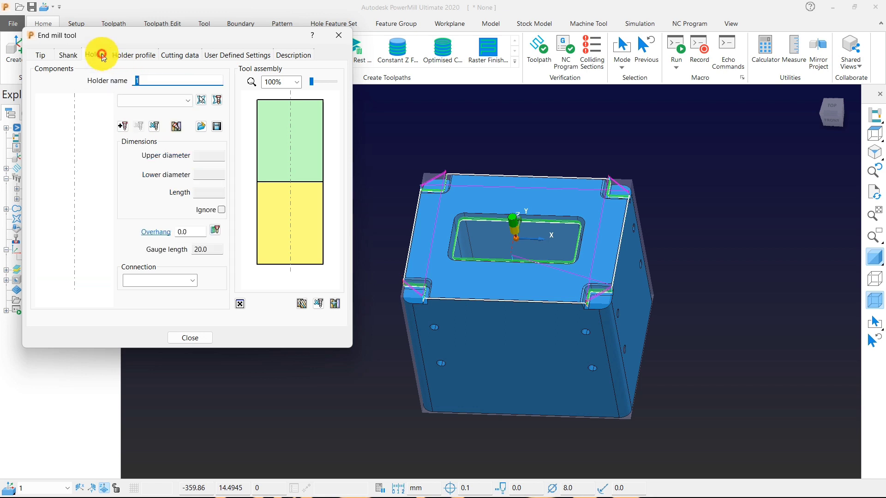
left_click(123, 126)
left_click(209, 156)
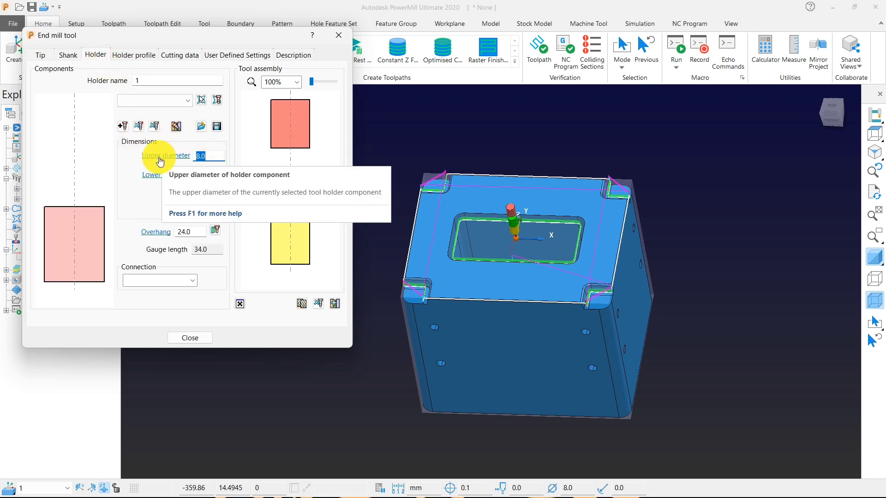
type("20")
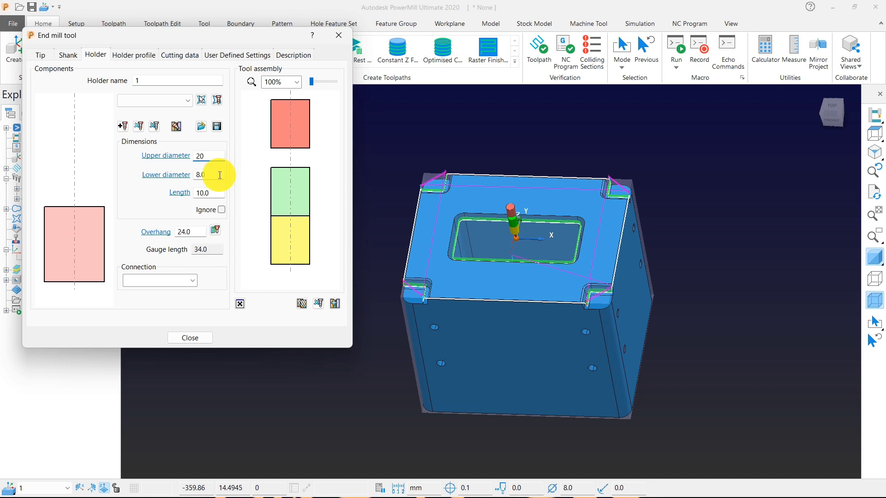
left_click(216, 174)
type("2")
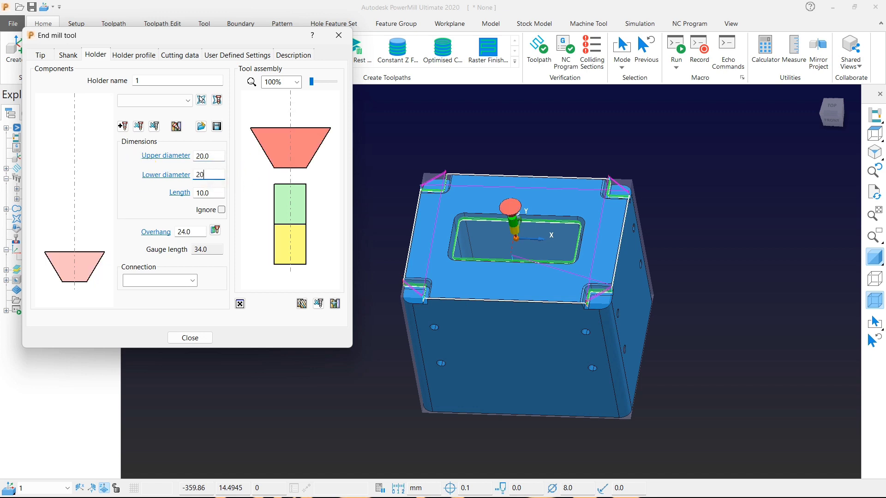
type("0")
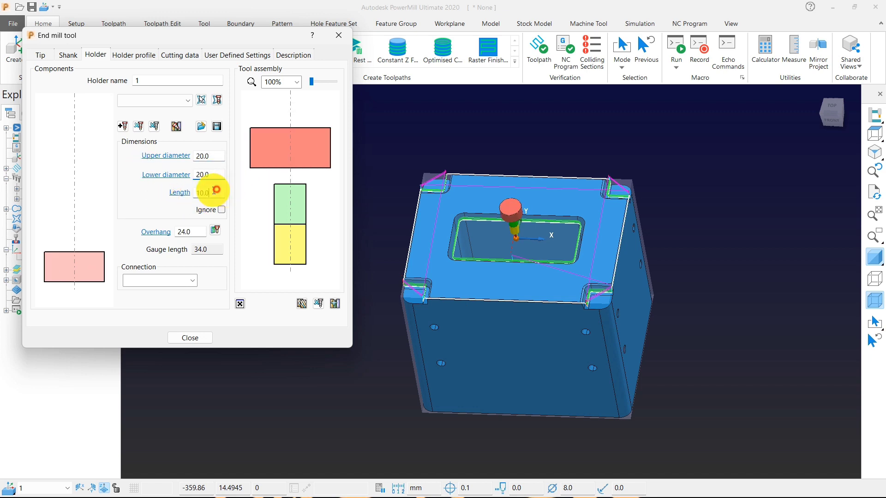
left_click(214, 192)
type("40")
left_click(122, 158)
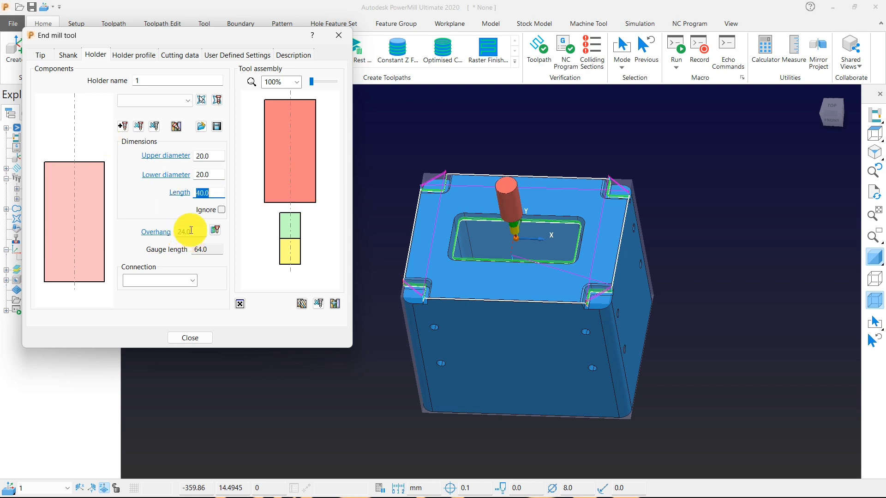
Step: Set the new end mill's holder overhang to 20 and finish the tool definition
left_click(156, 232)
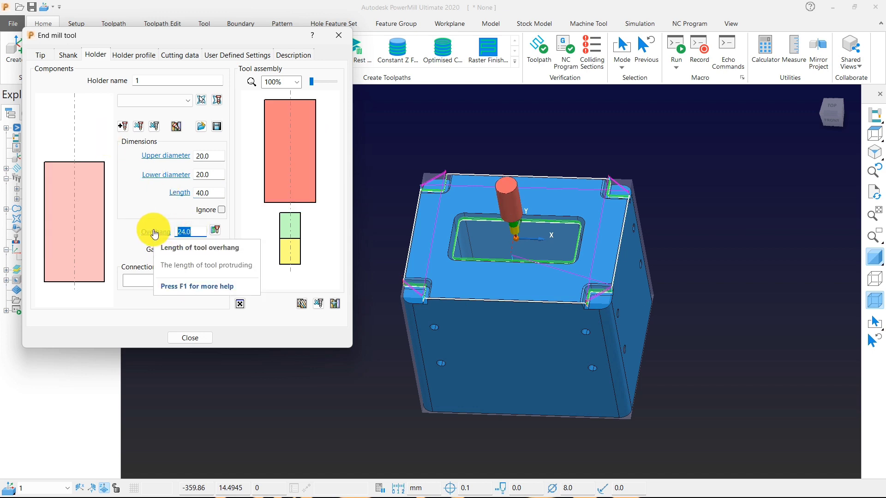
type("20")
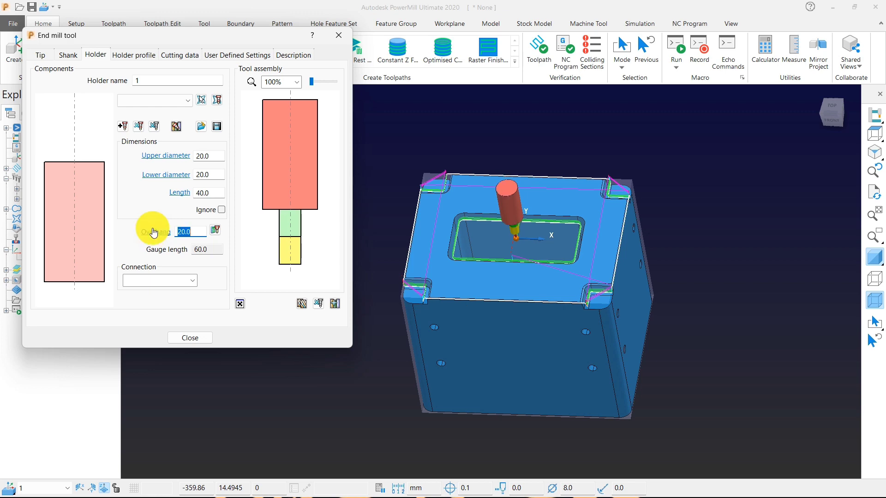
left_click(190, 338)
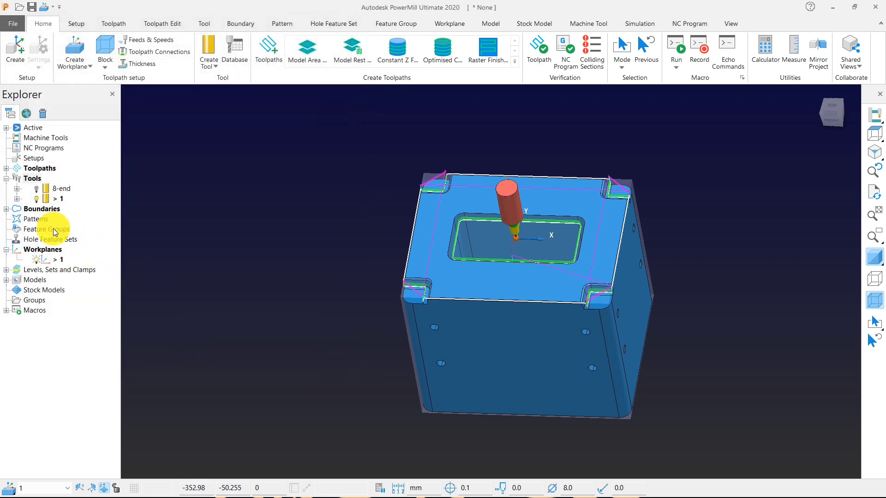
Step: Expand the boundary and toolpath lists in the explorer and deactivate the Constant Z toolpath
left_click(7, 209)
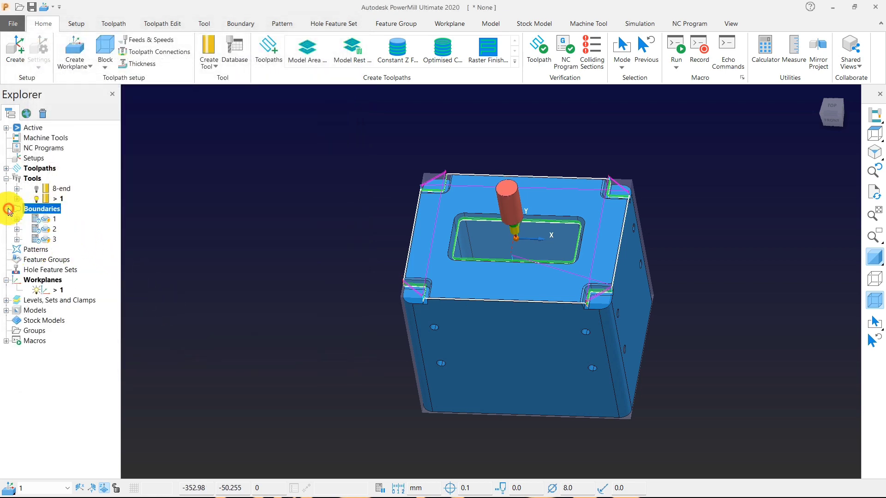
right_click(48, 213)
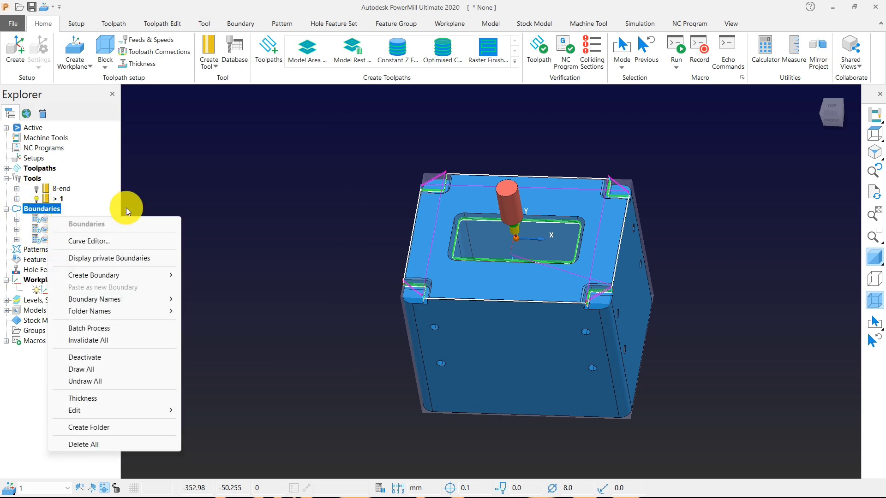
left_click(103, 211)
left_click(8, 168)
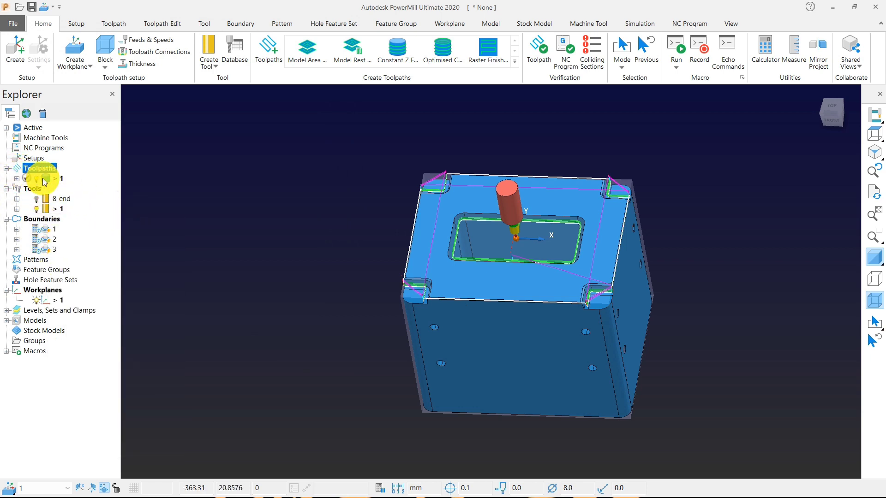
left_click(45, 181)
Step: Create and calculate a Collision Safe boundary for tool 1 with holder and shank clearances of 0.0 and tolerance 0.1
right_click(55, 222)
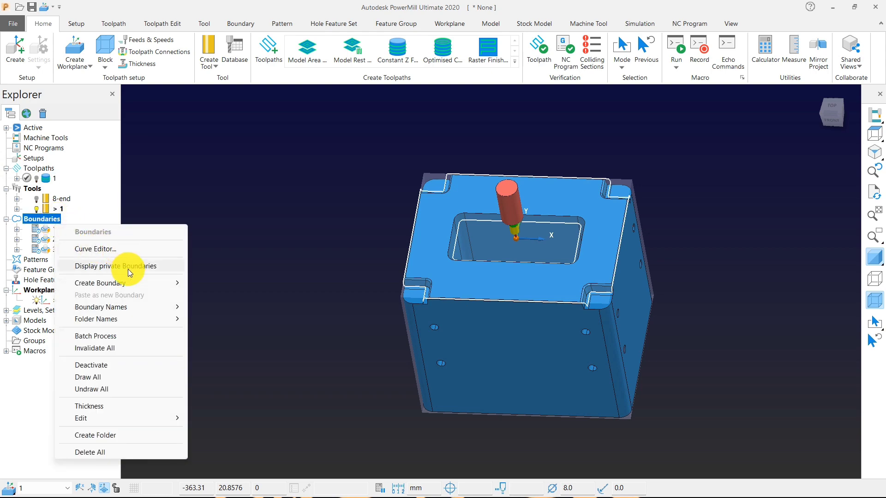
mouse_move(135, 278)
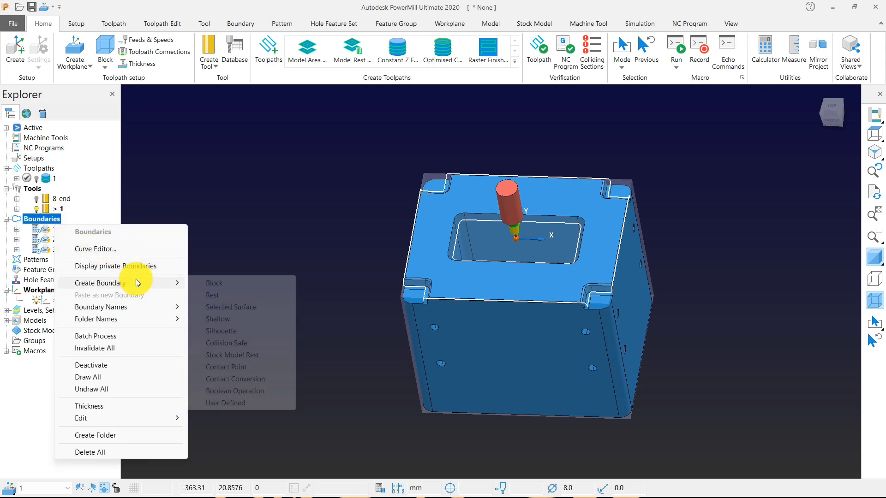
left_click(223, 343)
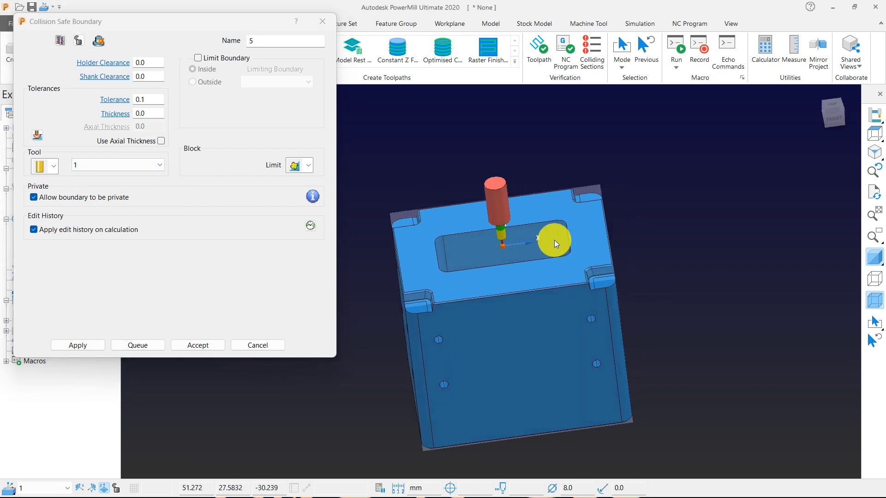
scroll(454, 133, "up", 3)
scroll(529, 186, "down", 3)
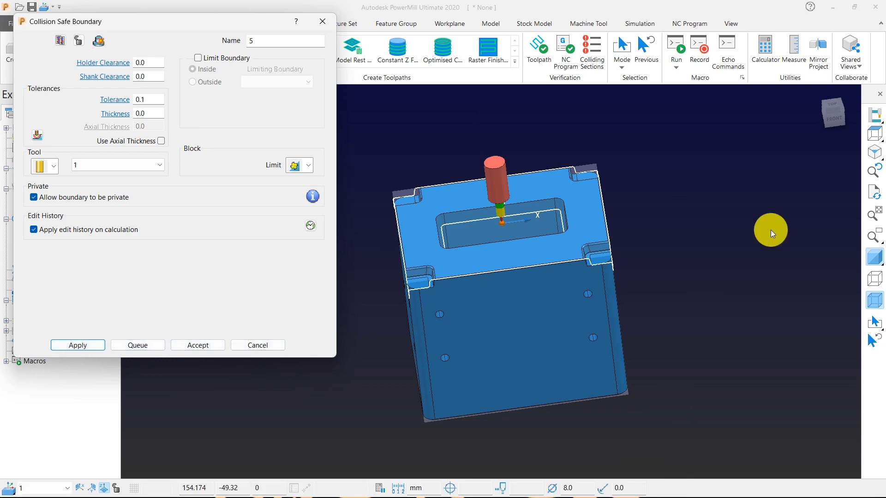
Step: Compare the tool and holder outline with the new boundary around the pocket floor from above, and accept the boundary
middle_click_drag(491, 246, 493, 215)
scroll(494, 215, "up", 5)
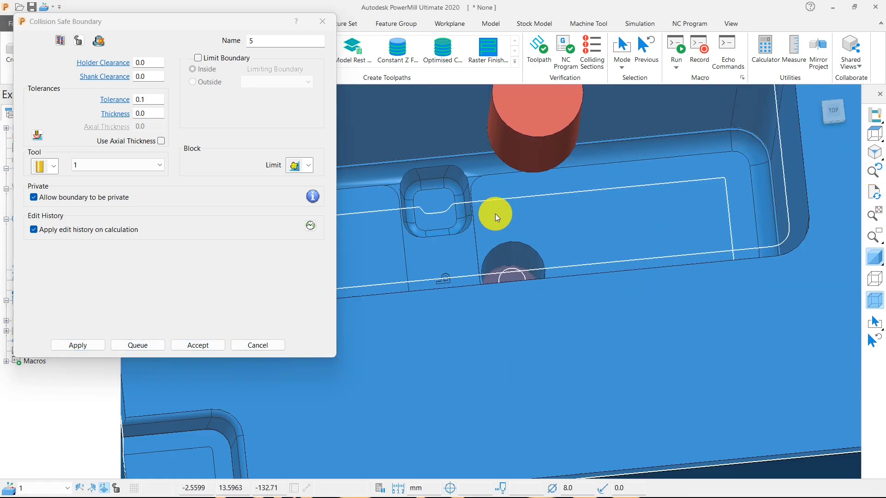
left_click(875, 134)
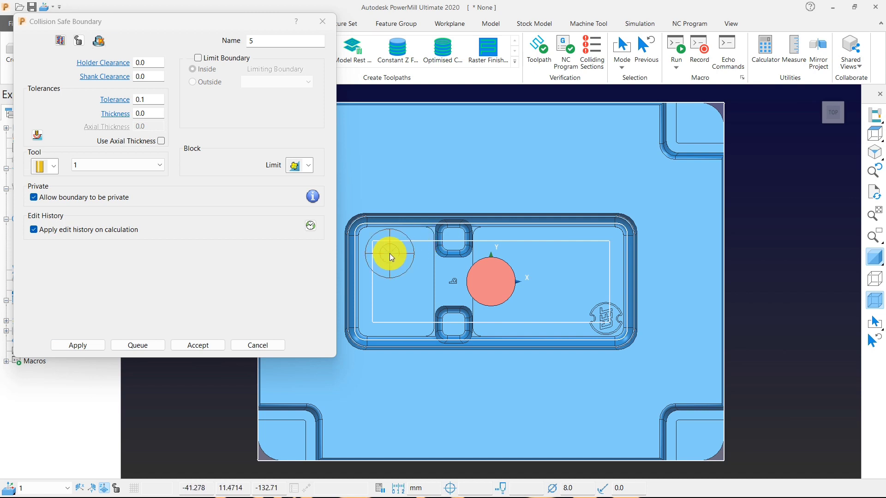
scroll(537, 249, "up", 2)
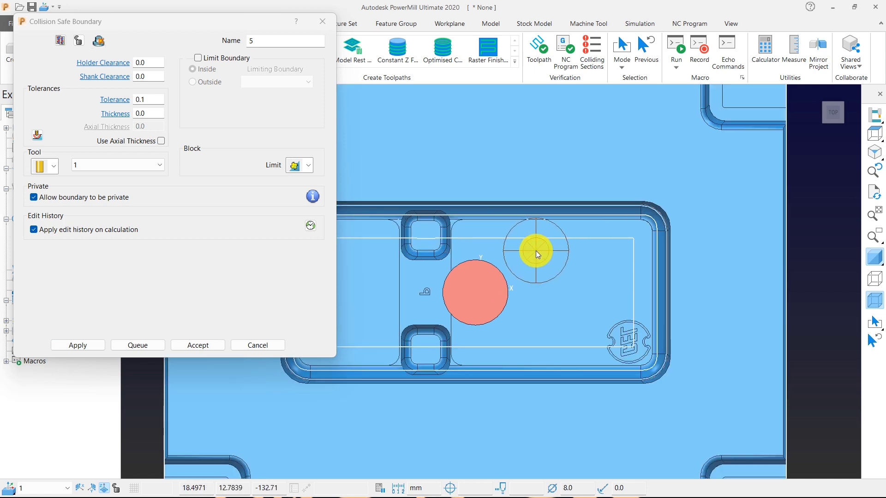
scroll(536, 250, "up", 3)
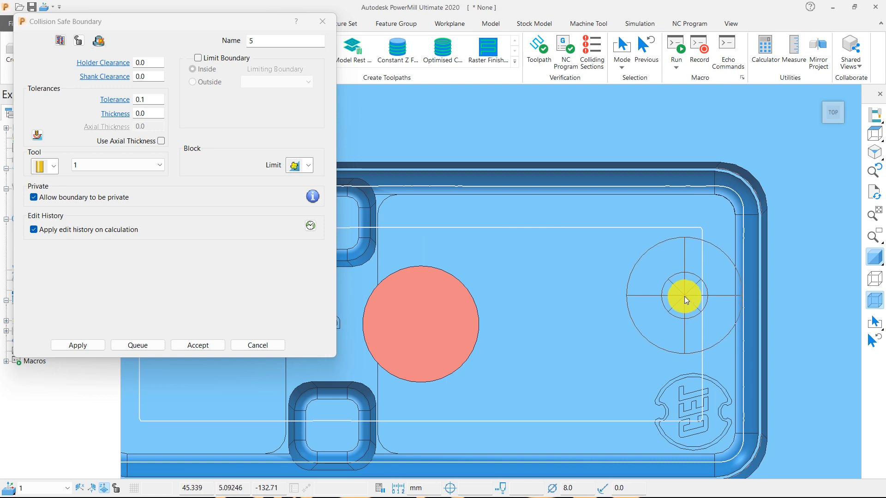
left_click(189, 344)
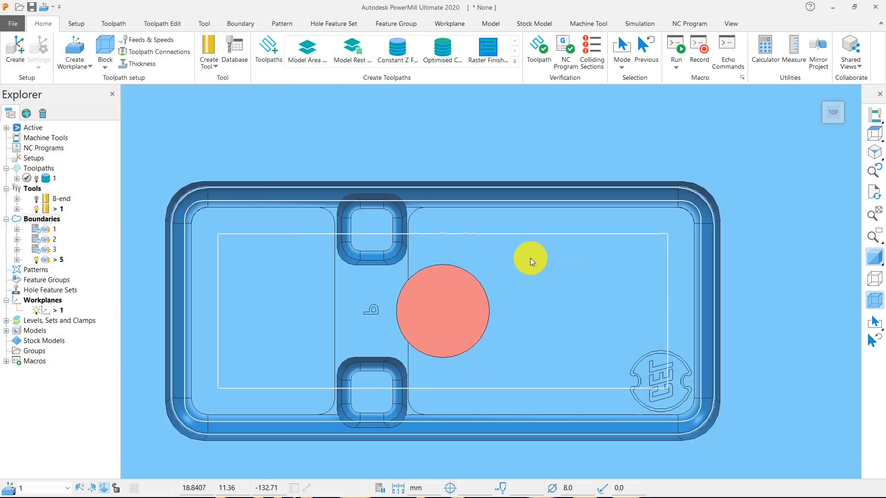
Step: Create and calculate an Offset Flat Finishing toolpath with tool 1, tolerance 0.1, thickness 0.0 and stepover 5.0
middle_click_drag(530, 258, 313, 94)
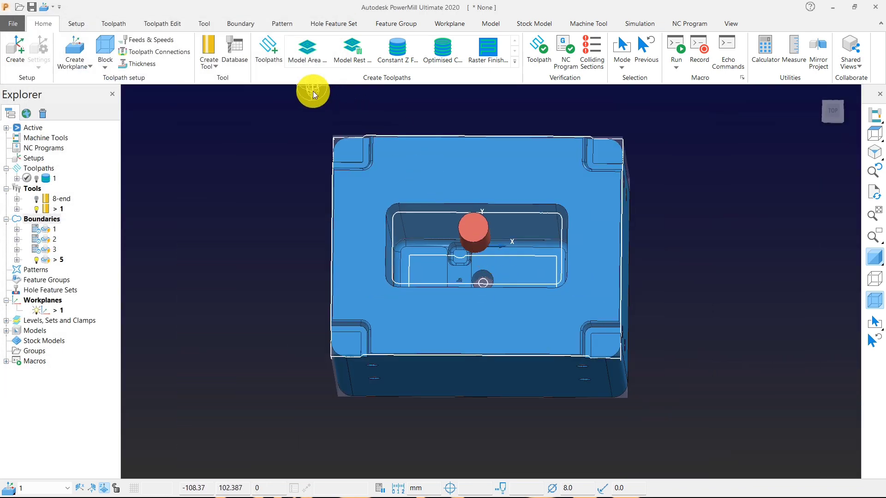
scroll(509, 260, "up", 2)
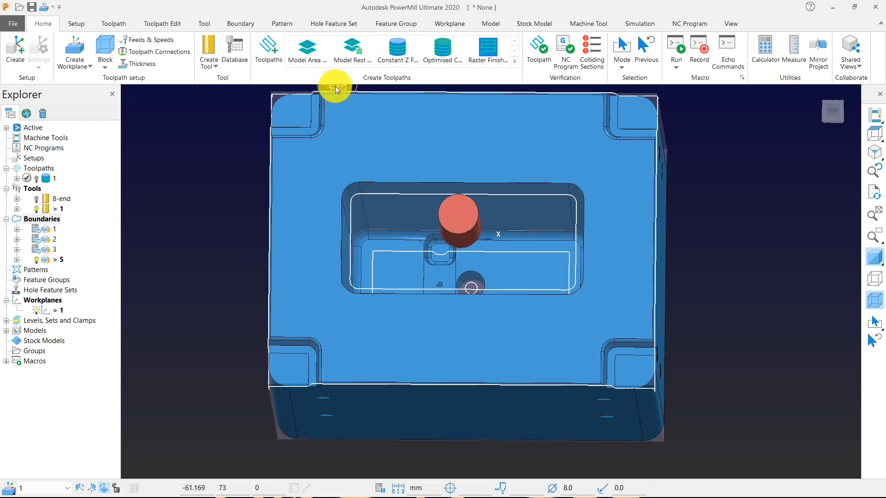
left_click(269, 48)
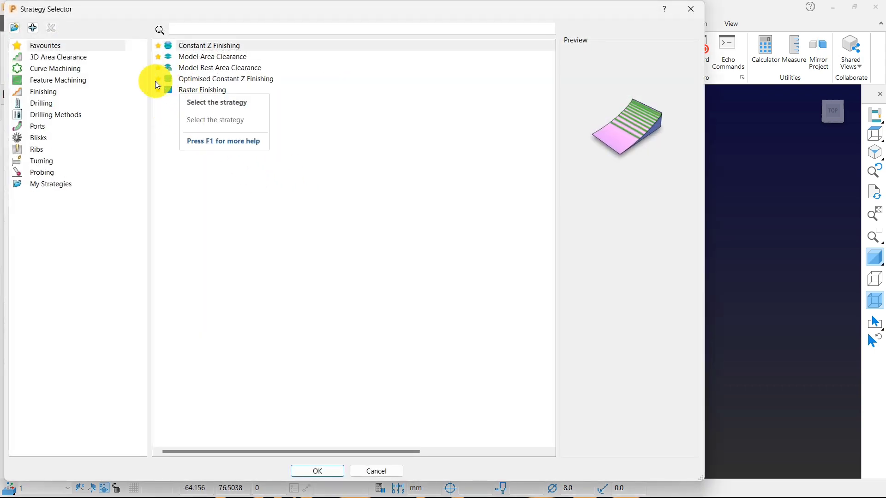
left_click(48, 93)
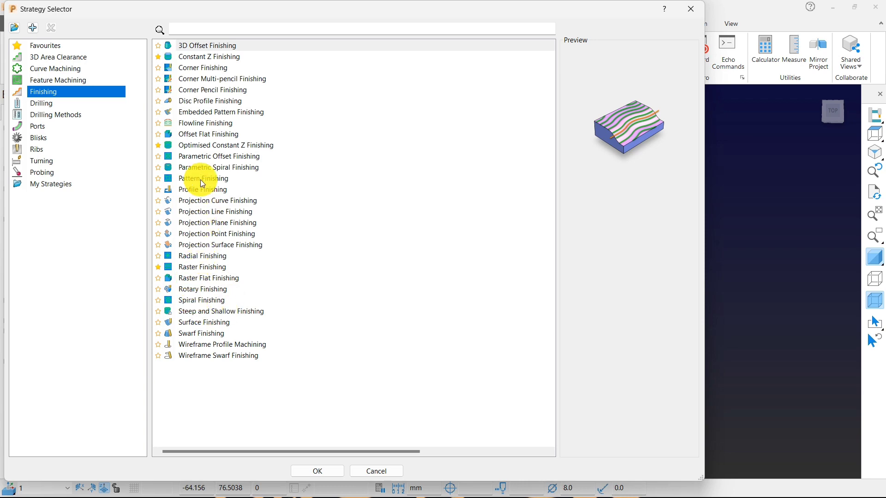
left_click(199, 139)
left_click(308, 470)
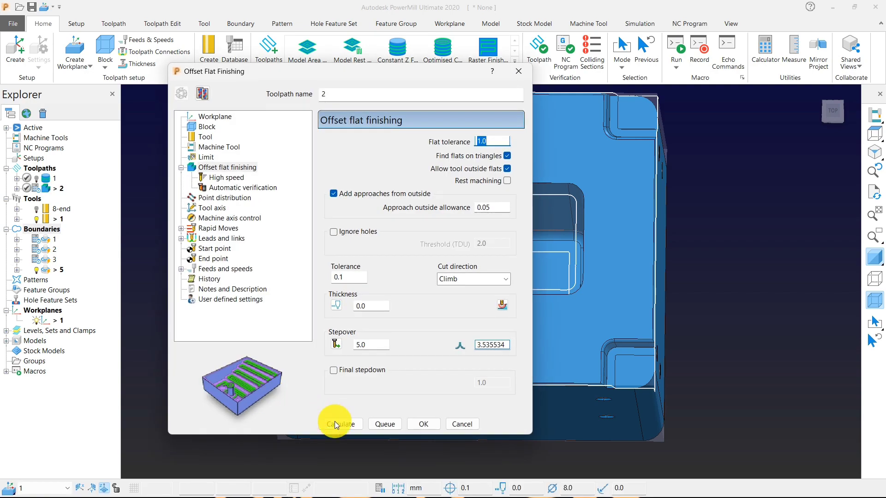
left_click(349, 424)
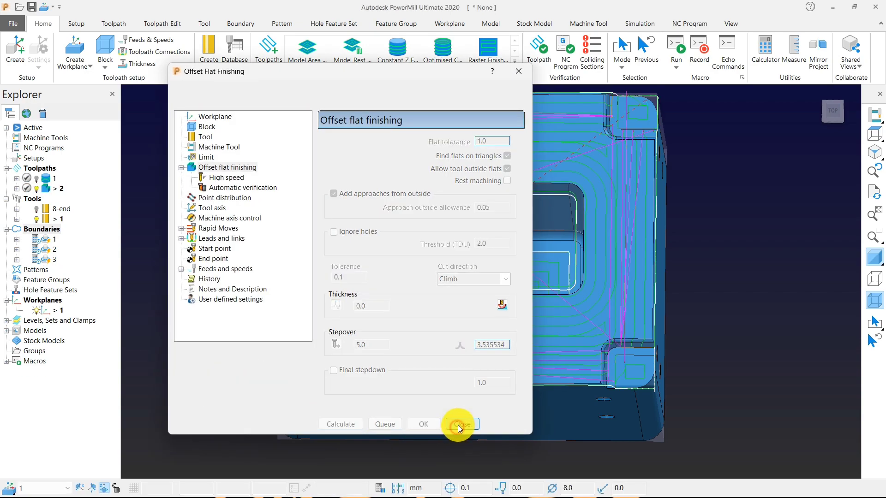
left_click(460, 424)
Step: Hide the shaded model and delete the Offset Flat toolpath segments around the block's upper faces, keeping those on the pocket floor
middle_click_drag(476, 382, 451, 374)
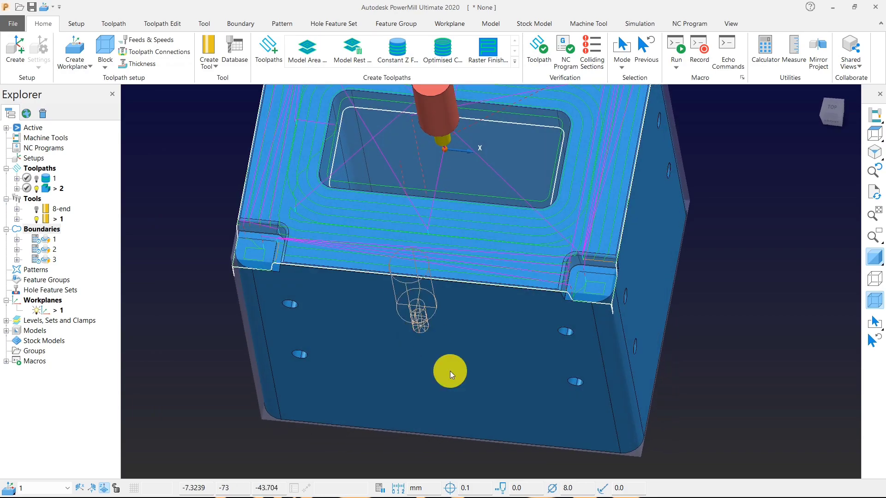
scroll(451, 372, "down", 5)
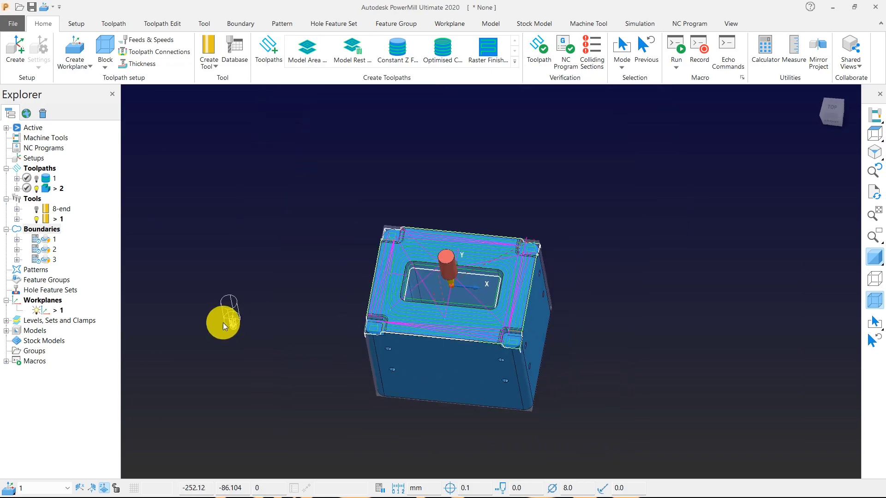
left_click(874, 141)
left_click(791, 134)
left_click(873, 259)
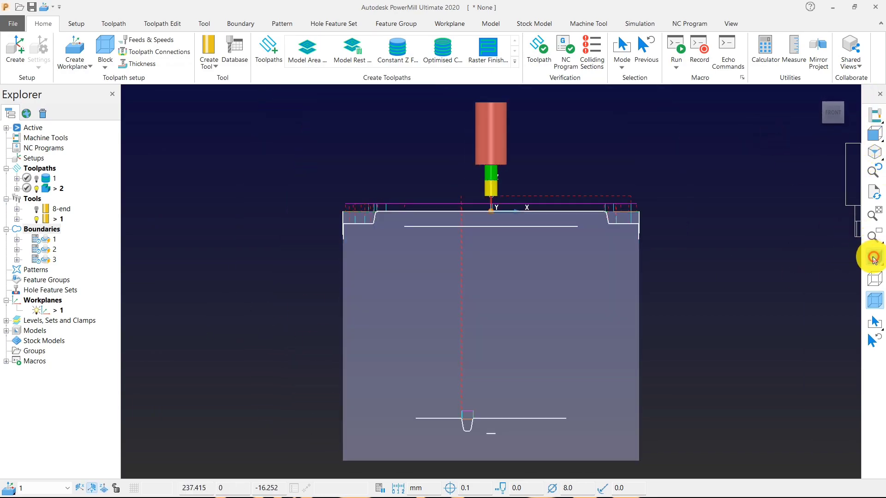
left_click(511, 211)
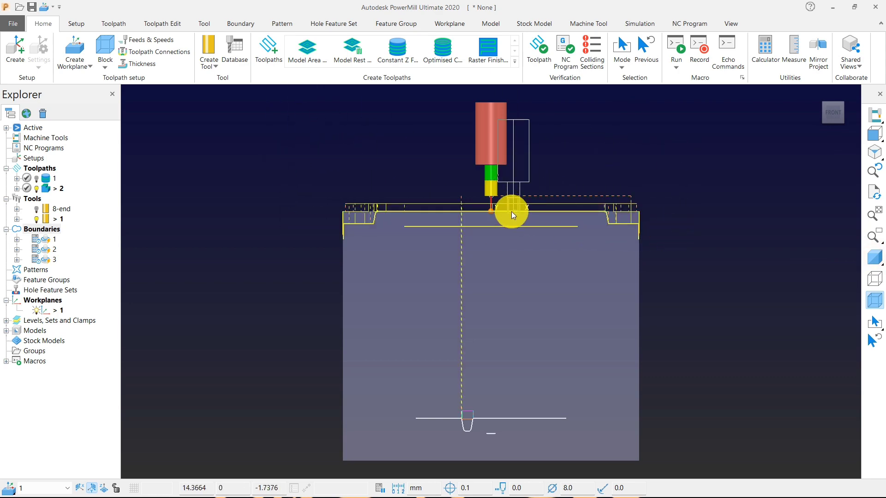
middle_click_drag(511, 211, 437, 243)
right_click(393, 184)
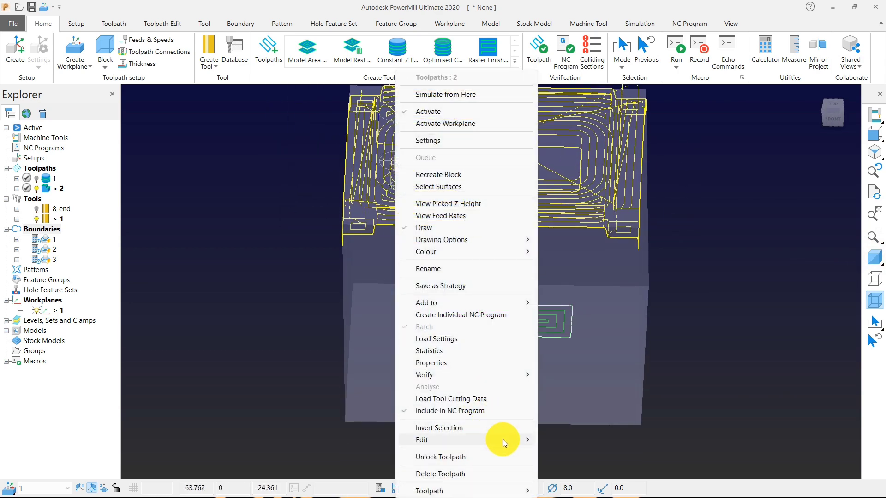
mouse_move(502, 439)
left_click(554, 440)
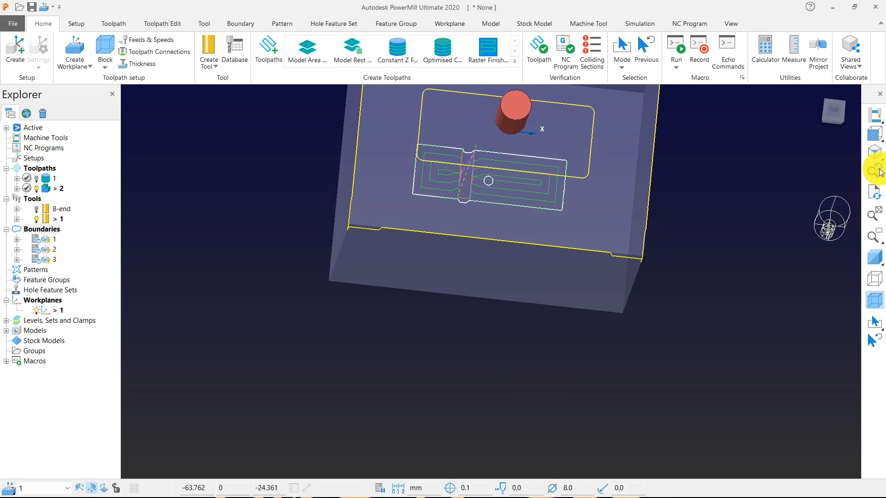
Step: Examine the remaining pocket-floor toolpath against the boundary and the tool and holder outline, from above and at an angle
mouse_move(873, 135)
left_click(843, 134)
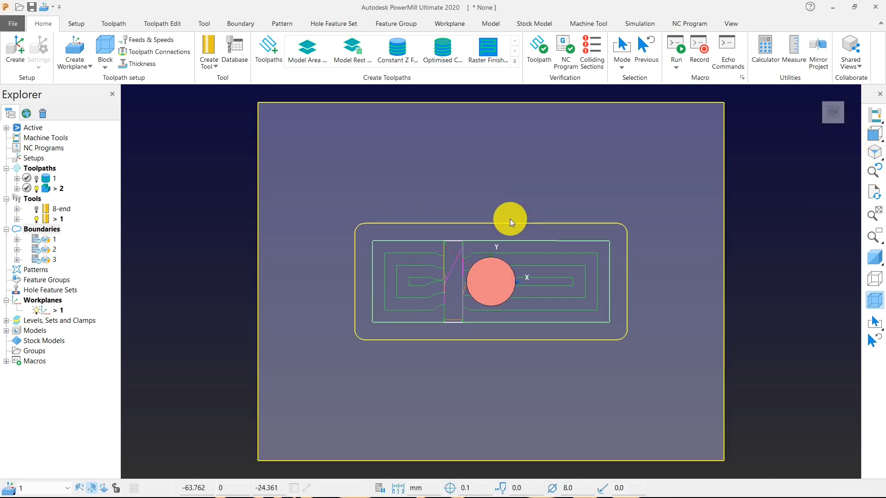
scroll(573, 262, "up", 4)
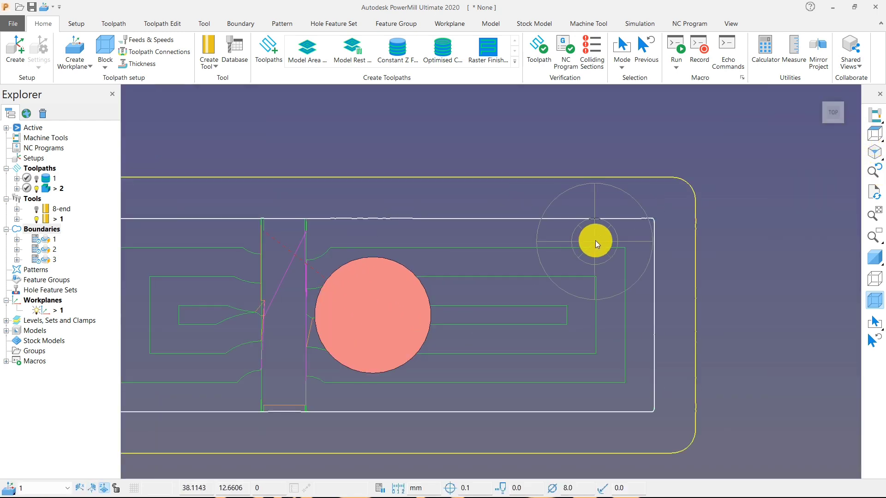
left_click(873, 258)
left_click(871, 260)
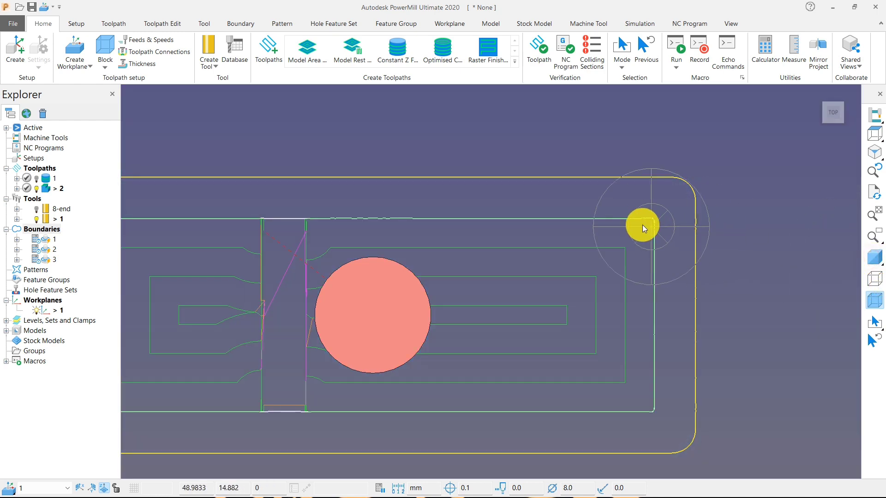
scroll(625, 240, "down", 3)
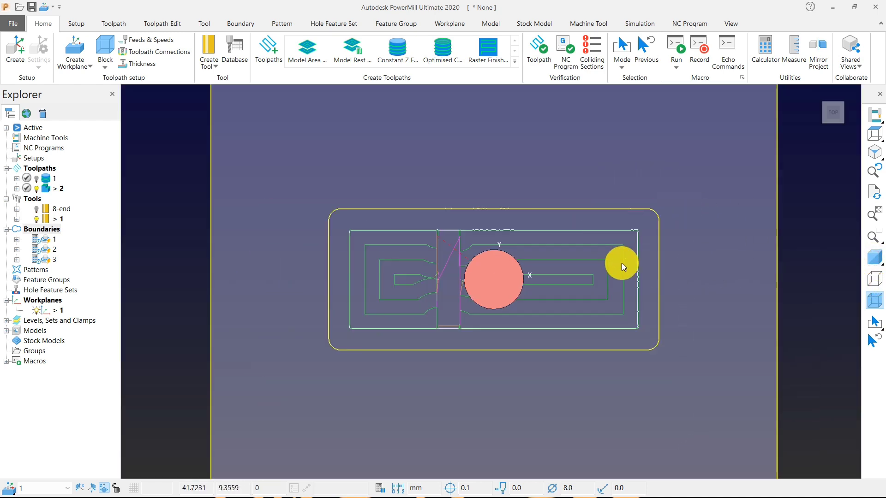
middle_click_drag(621, 263, 552, 237)
key("ctrl+t")
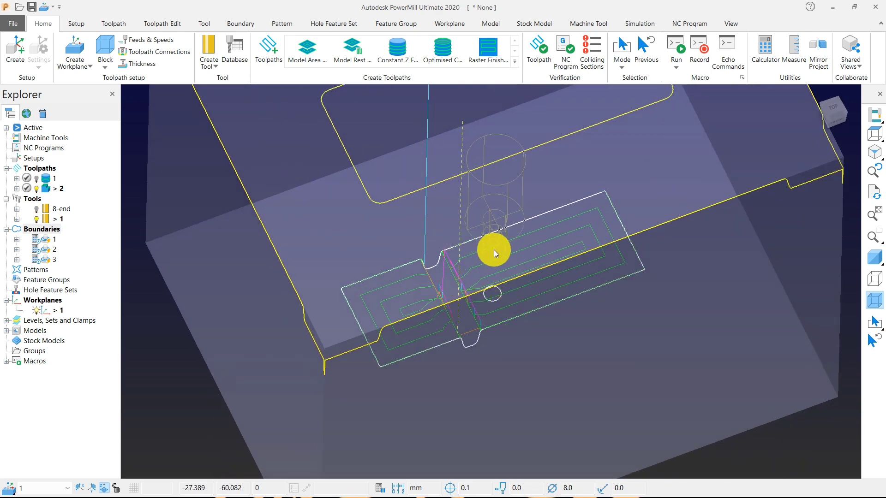
key("ctrl+t")
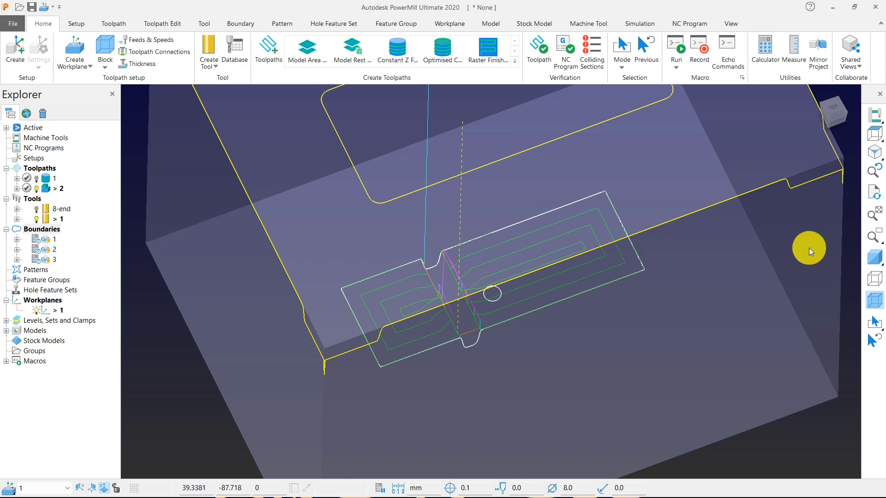
Step: Deactivate the Offset Flat toolpath and tool 1, and clear the selection of the boundary
left_click(873, 134)
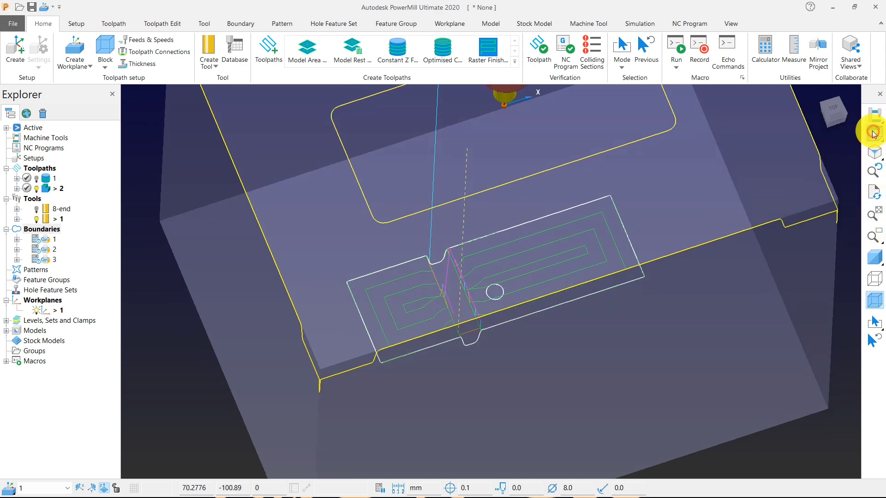
double_click(44, 188)
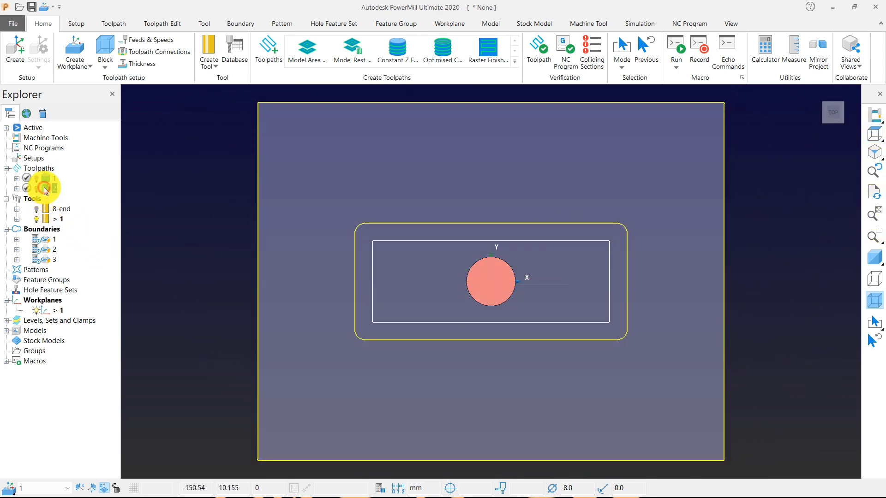
double_click(43, 220)
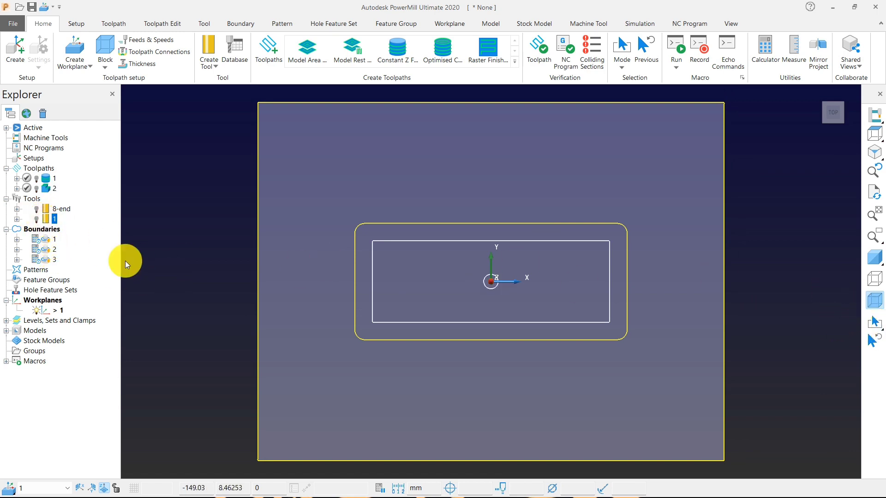
left_click(166, 263)
Step: Display the private boundaries in the explorer and view the Collision Safe boundary at an angle
right_click(26, 233)
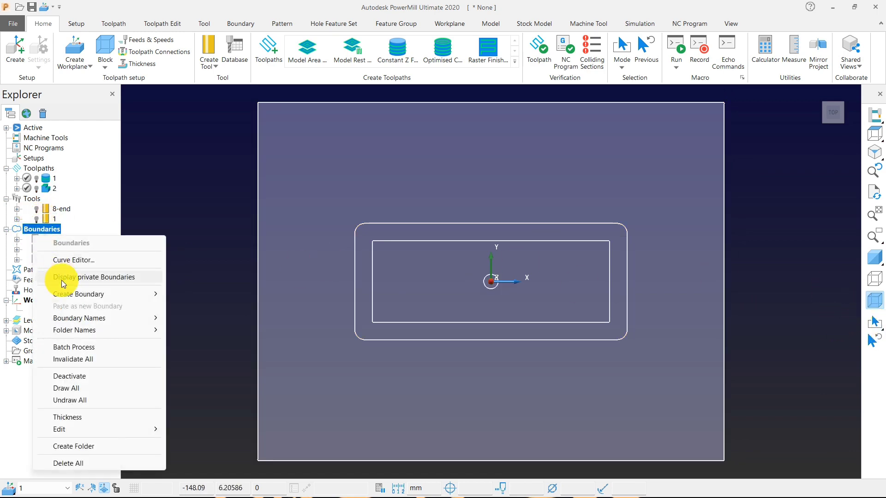
left_click(57, 276)
middle_click_drag(562, 352, 353, 306)
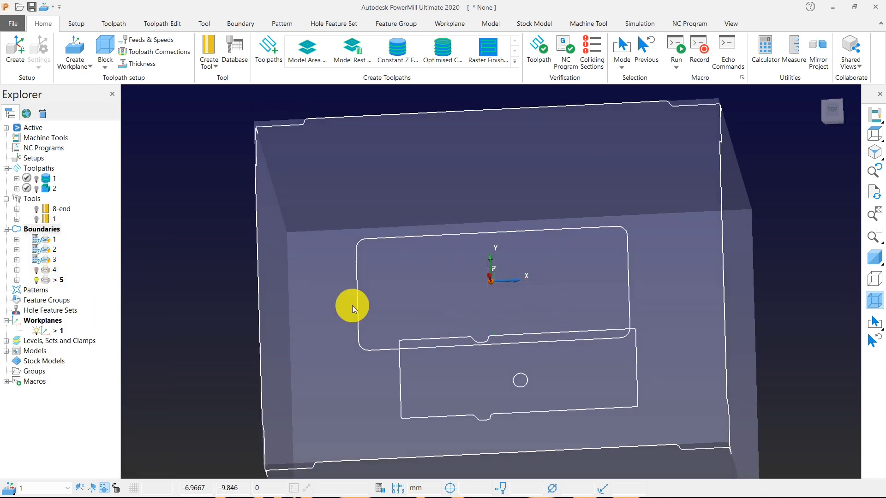
Step: Display boundary 4 alongside boundary 5 and compare them from above and at an angle, toggling boundary 5's visibility
left_click(34, 270)
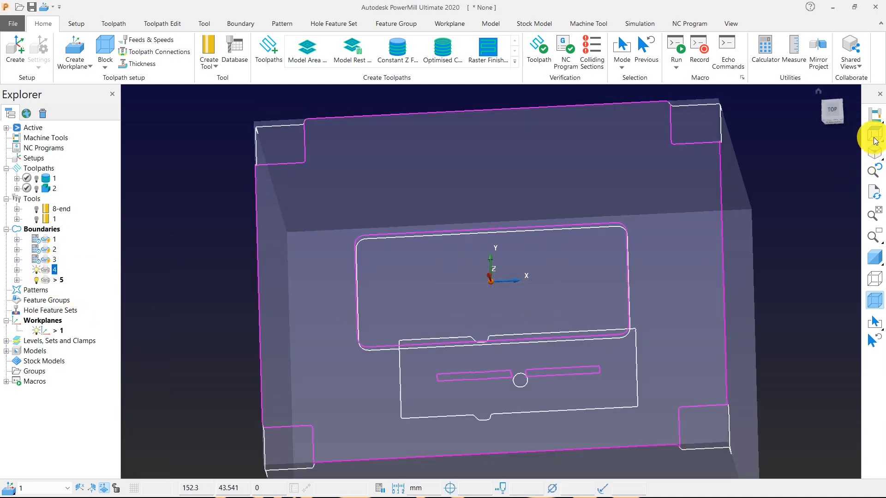
left_click(873, 135)
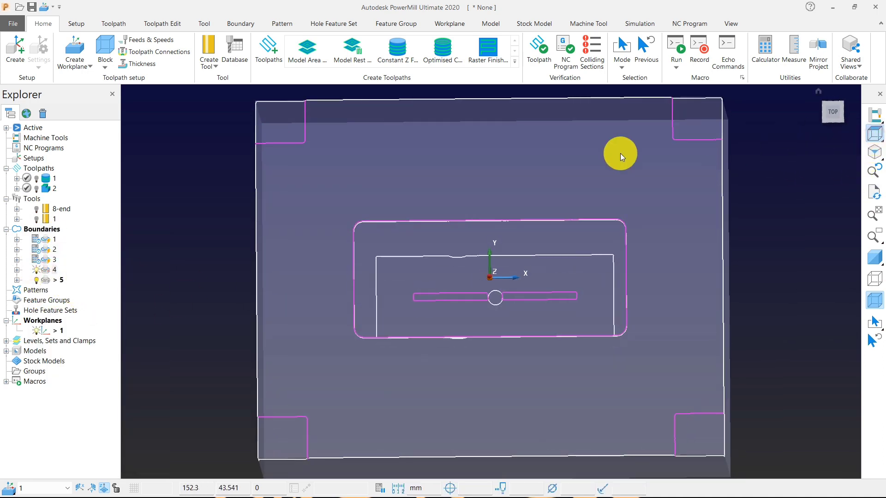
left_click(35, 280)
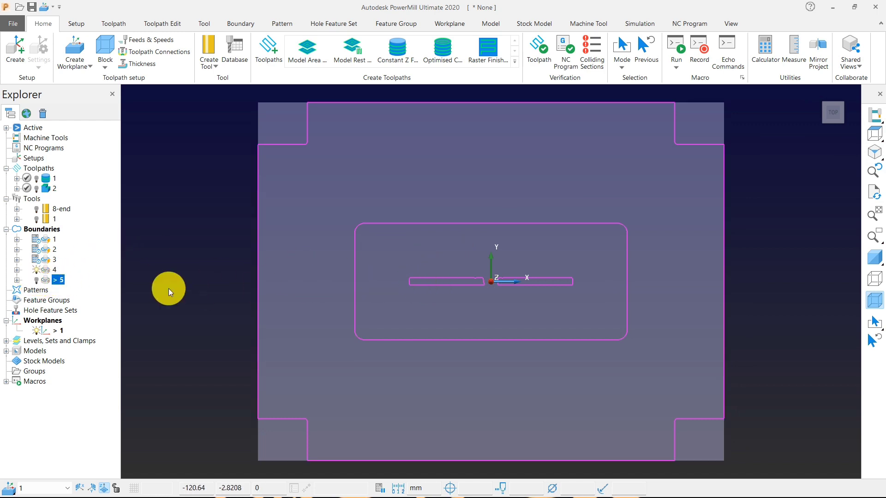
left_click(37, 281)
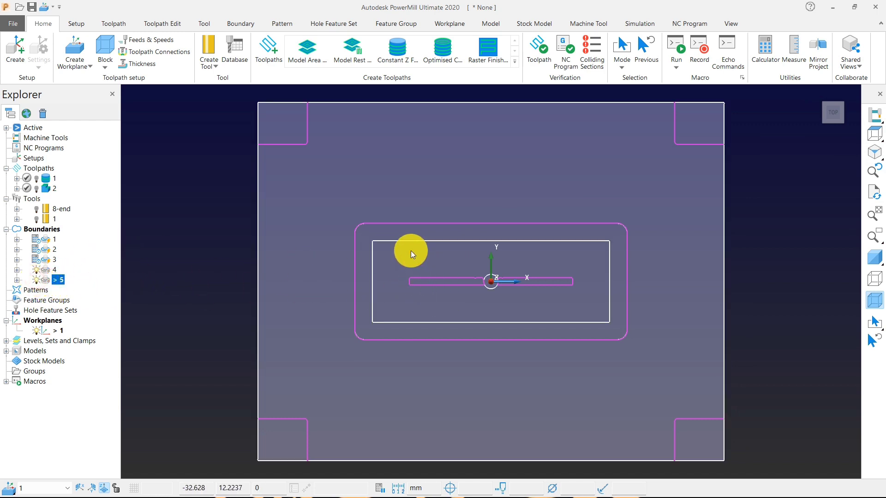
middle_click_drag(549, 313, 516, 252)
Step: Hide boundaries 4 and 5 and display the shaded model
left_click(36, 279)
left_click(36, 269)
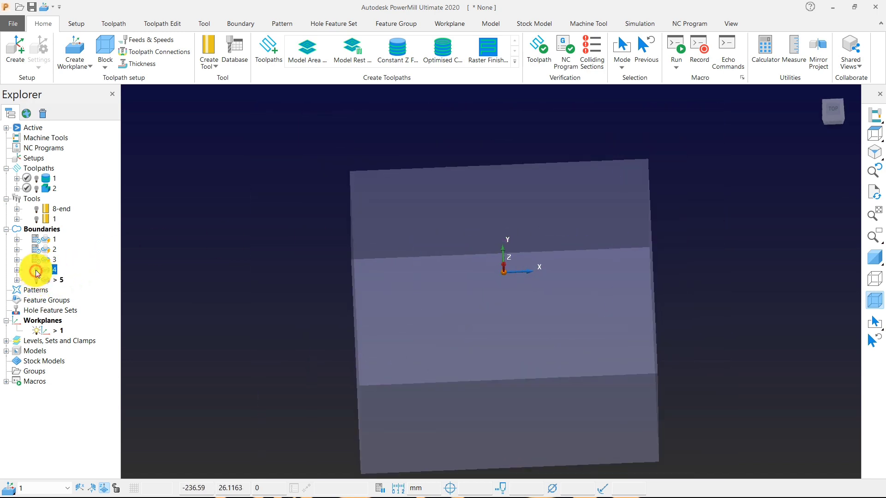
left_click(873, 256)
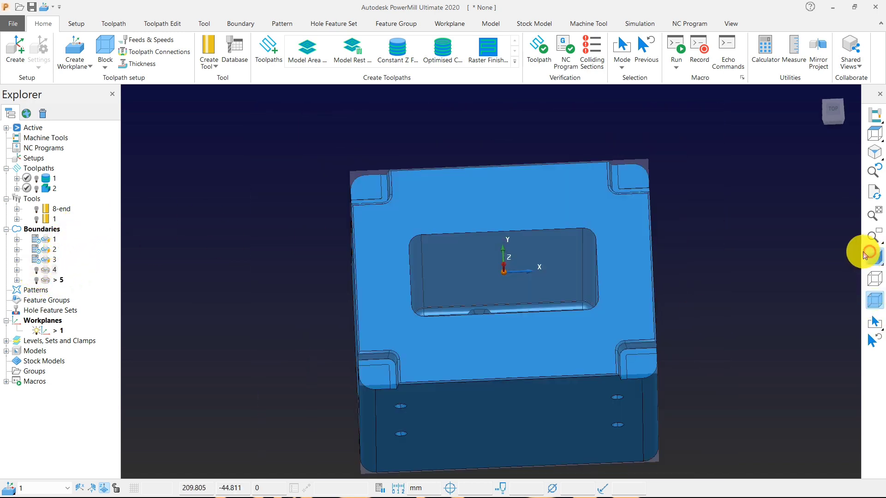
Step: Create a new Collision Safe boundary, view the block from above, and make two successive copies of the boundary
right_click(52, 229)
mouse_move(145, 290)
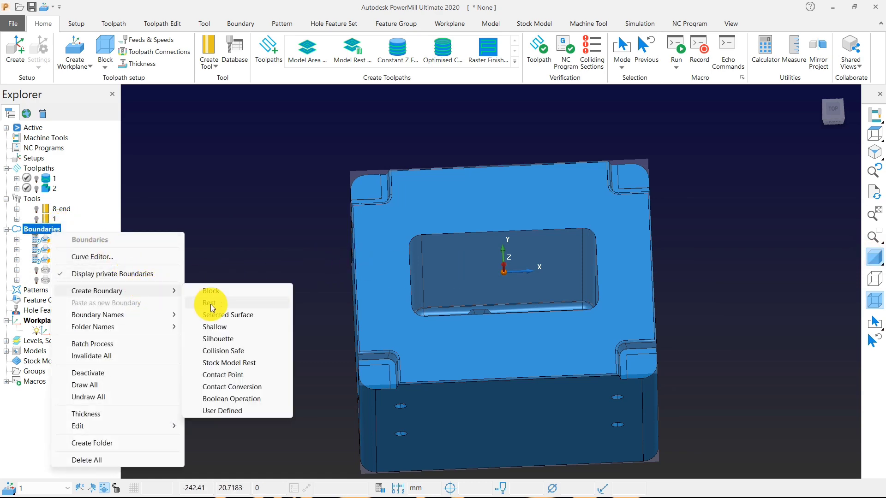
left_click(244, 350)
left_click_drag(139, 23, 184, 21)
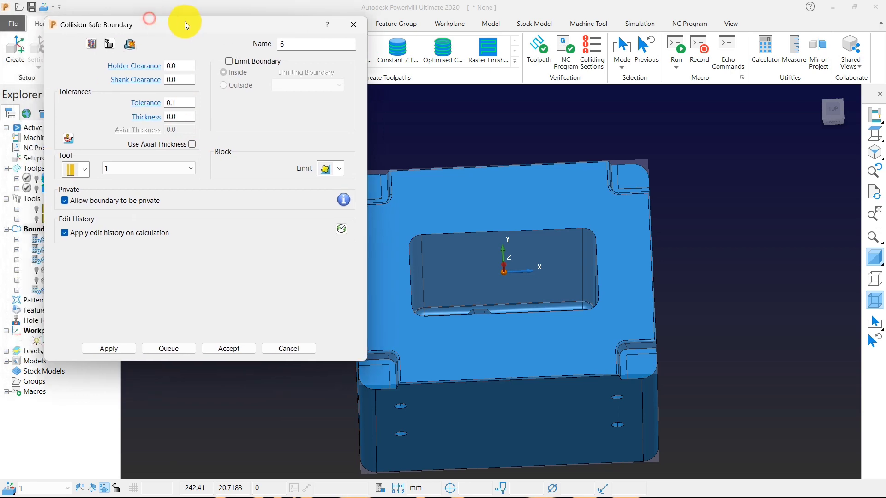
left_click(874, 134)
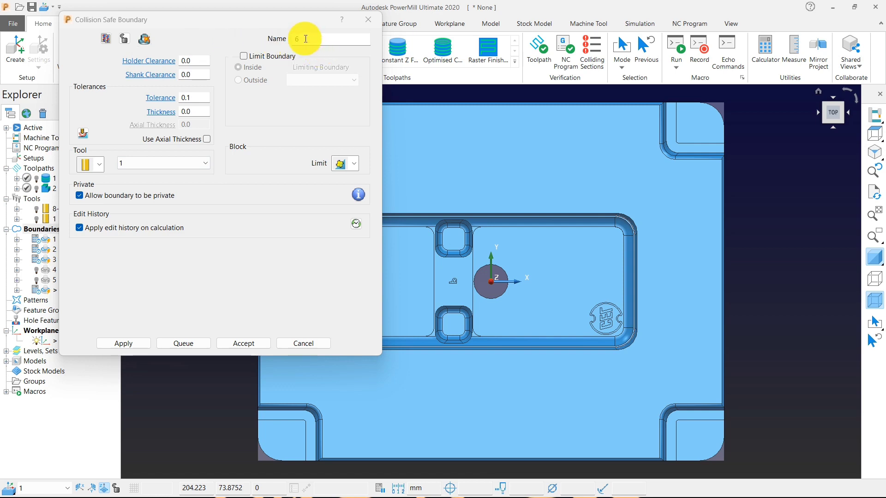
left_click(106, 38)
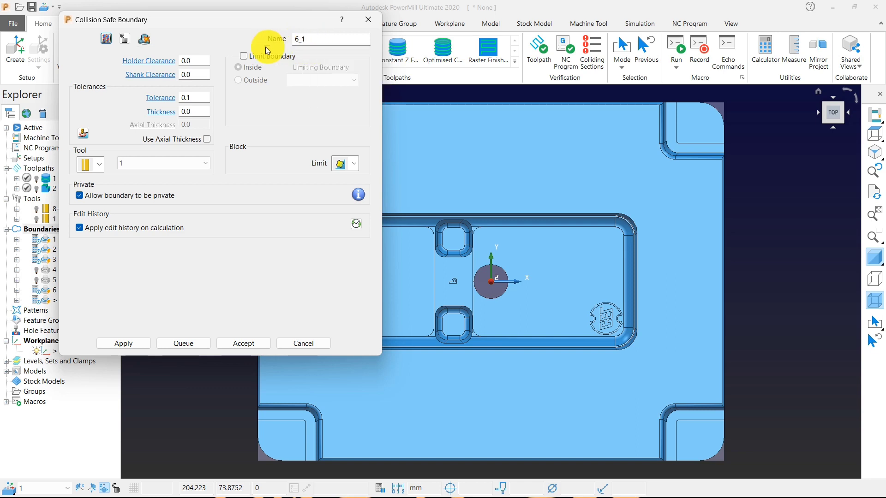
left_click(106, 39)
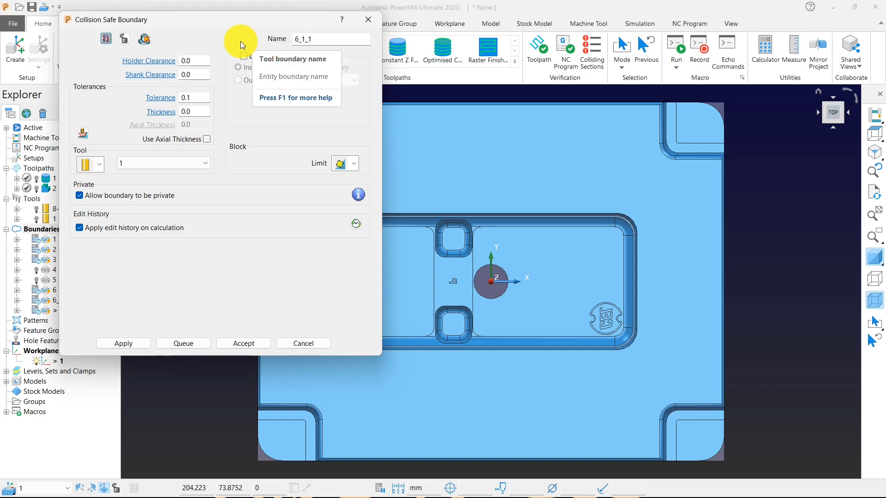
Step: Lock and unlock the copied boundary's settings, and calculate it using tool 1 with zero holder and shank clearance
left_click(124, 41)
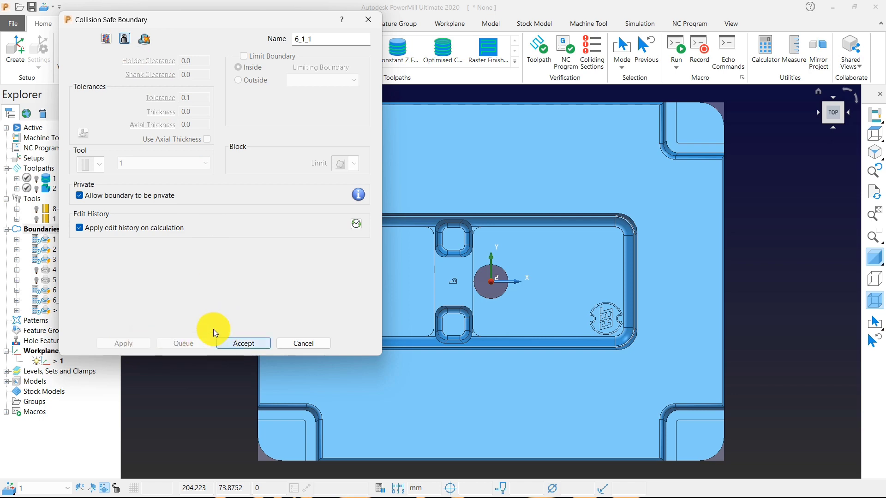
left_click(124, 39)
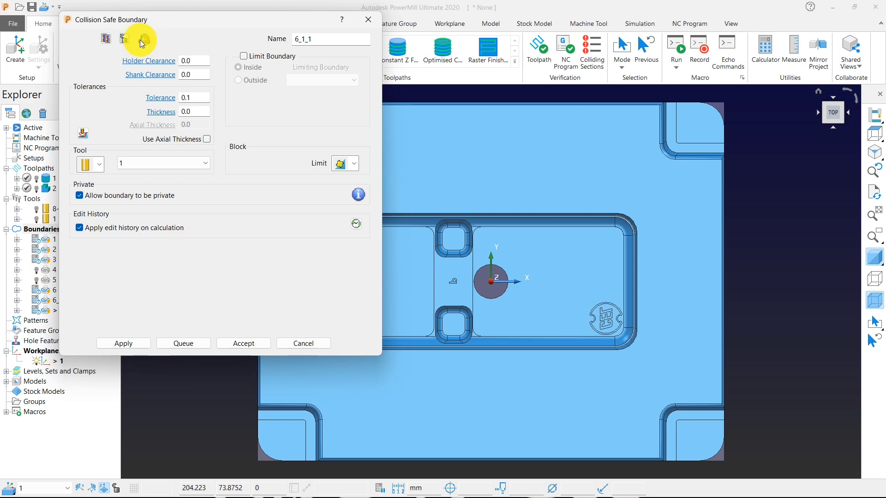
scroll(535, 174, "down", 4)
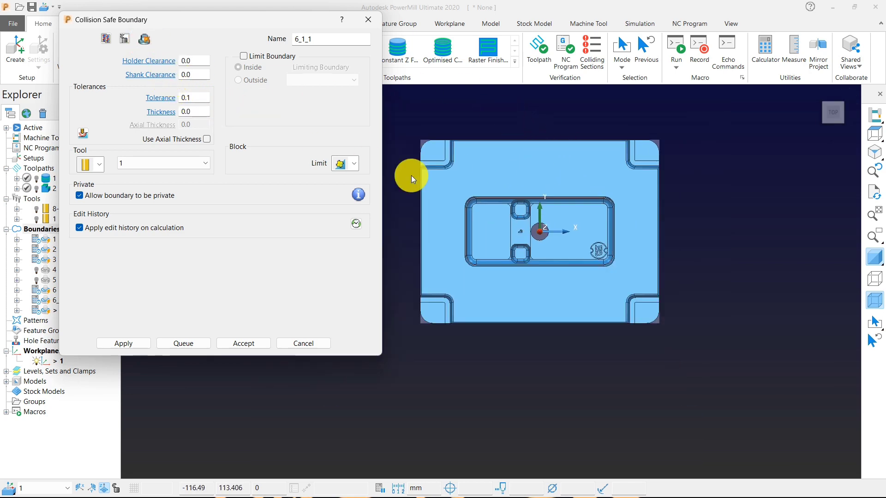
scroll(543, 212, "up", 5)
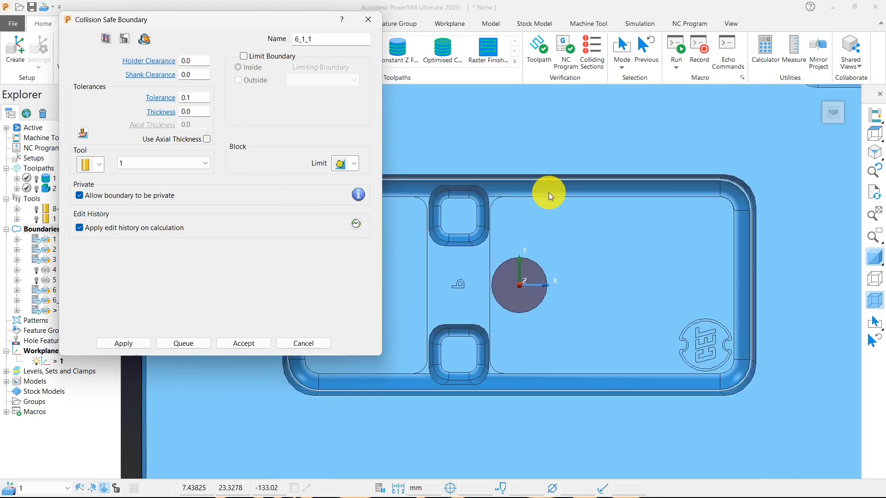
scroll(549, 233, "down", 5)
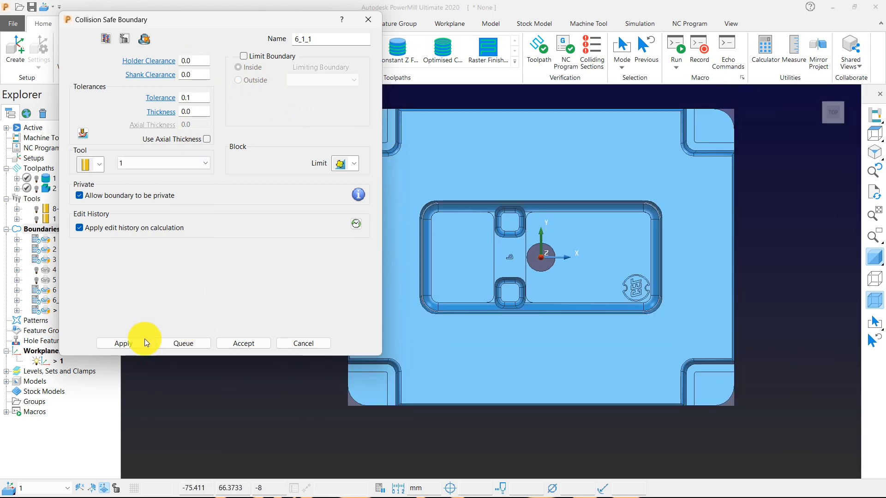
left_click(132, 343)
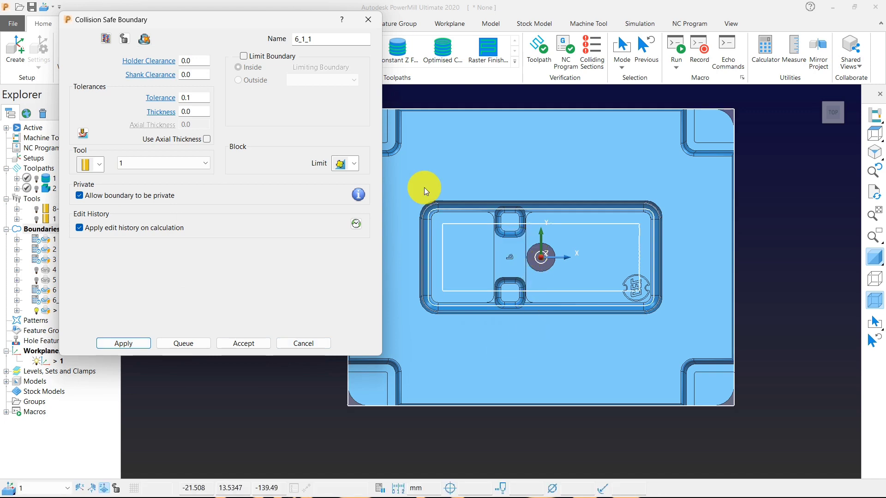
Step: Copy the calculated Collision Safe boundary, set the copy's holder clearance to 1.0, and calculate and accept it
left_click(106, 40)
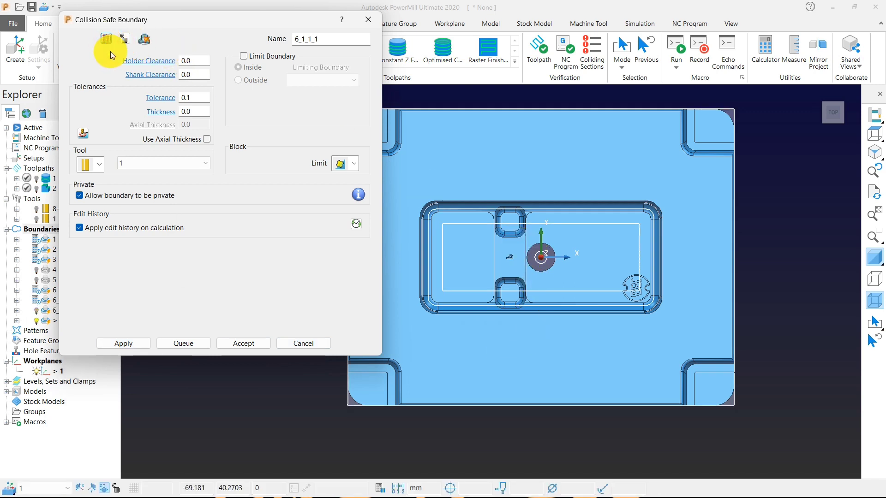
double_click(187, 61)
type("1")
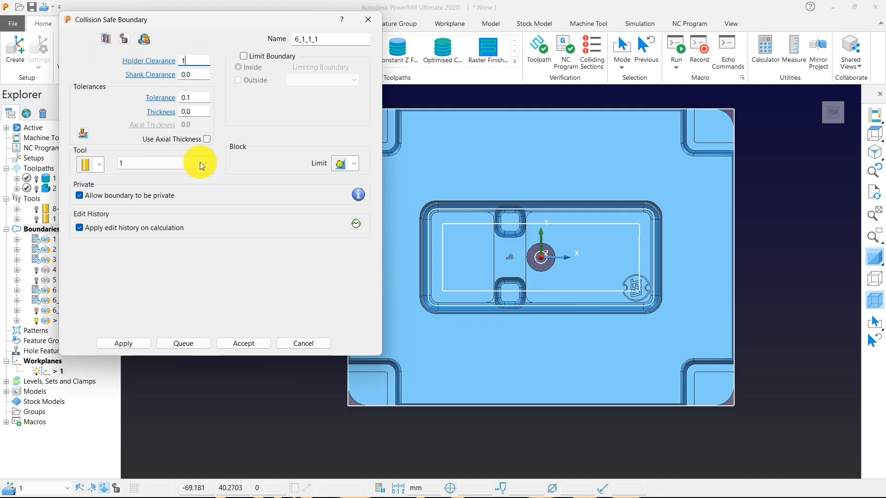
left_click(242, 390)
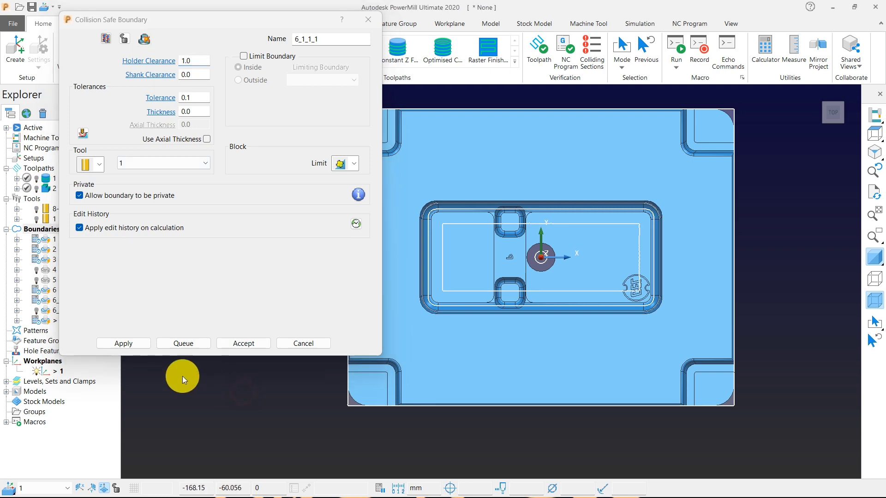
left_click(127, 343)
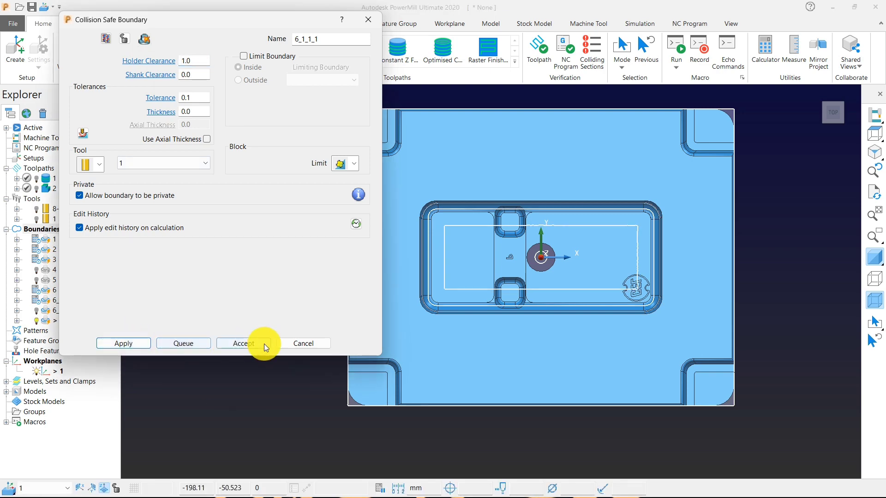
left_click(244, 343)
Step: Display boundary 6_1_1 and compare its offset from boundary 6_1_1_1 up close on the pocket floor
left_click(45, 315)
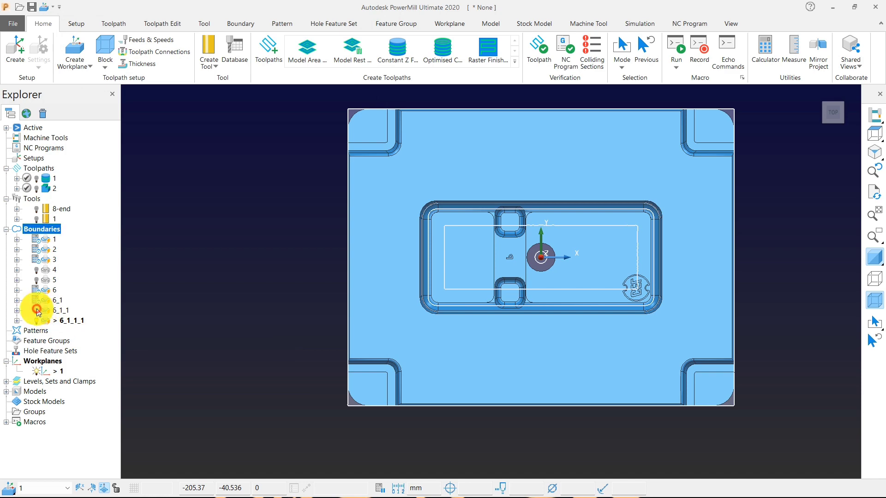
scroll(502, 254, "up", 5)
scroll(561, 171, "up", 2)
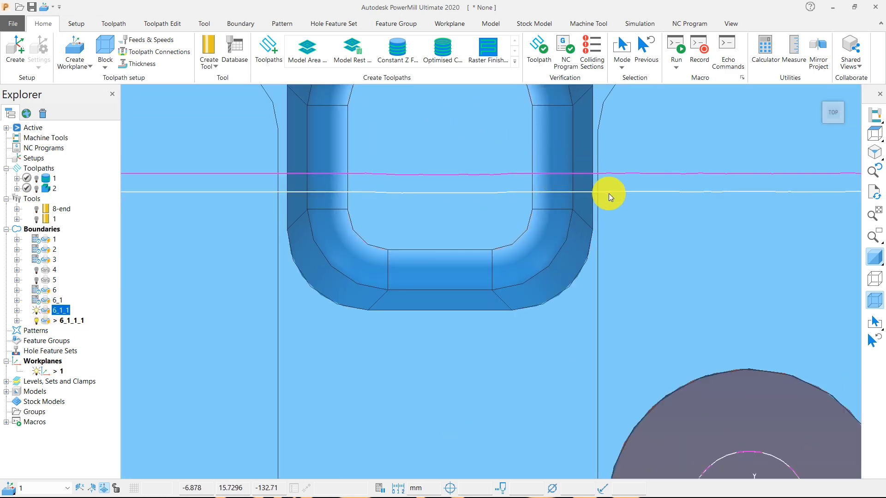
scroll(613, 192, "down", 7)
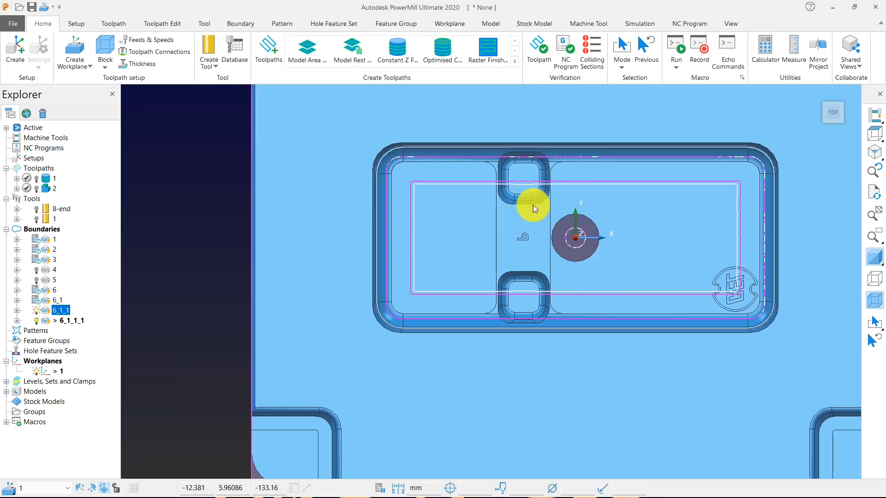
middle_click_drag(538, 250, 508, 187)
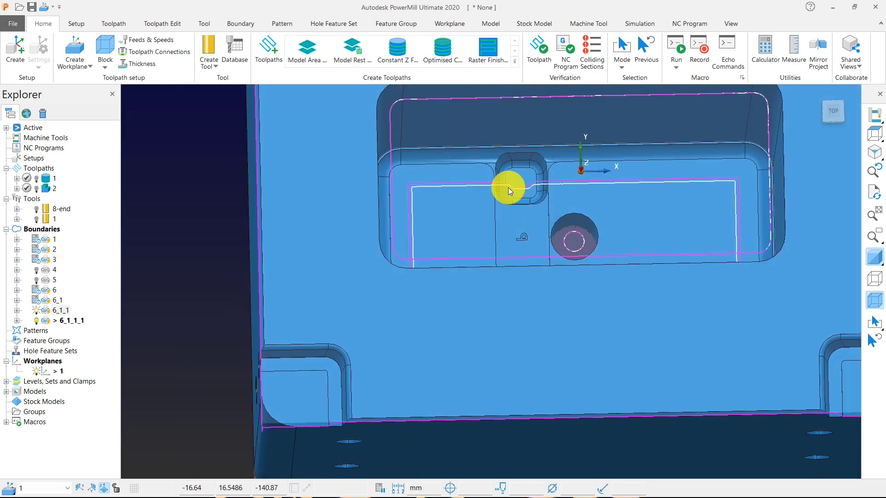
Step: Hide the shaded model and compare boundaries 6_1_1 and 6_1_1_1 from above and at an angle, toggling 6_1_1's visibility
left_click(877, 259)
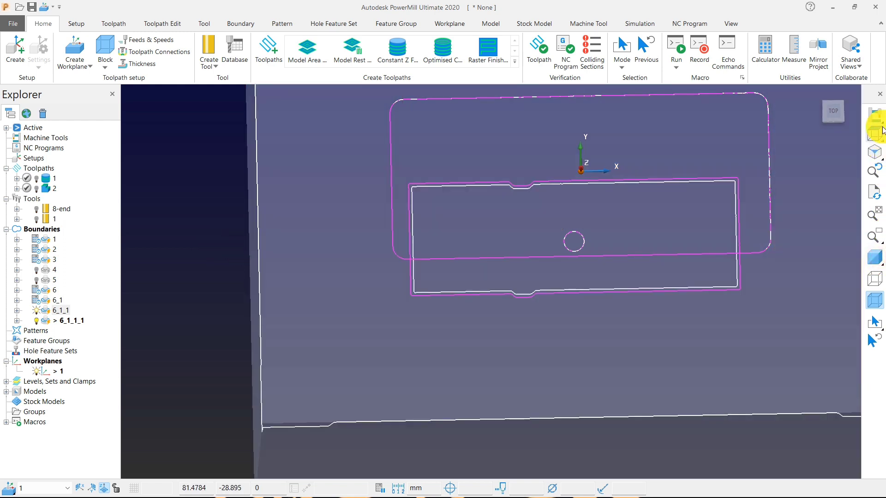
left_click(874, 135)
left_click(39, 311)
scroll(433, 292, "up", 3)
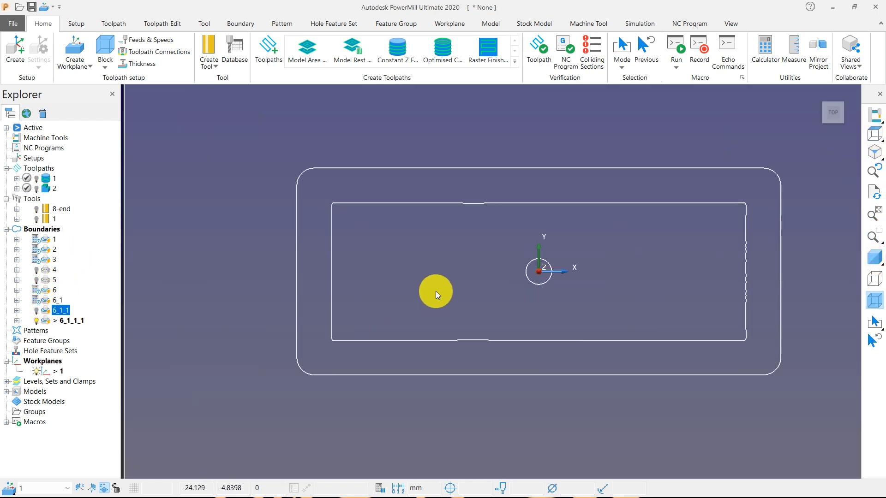
left_click(36, 311)
scroll(360, 198, "up", 2)
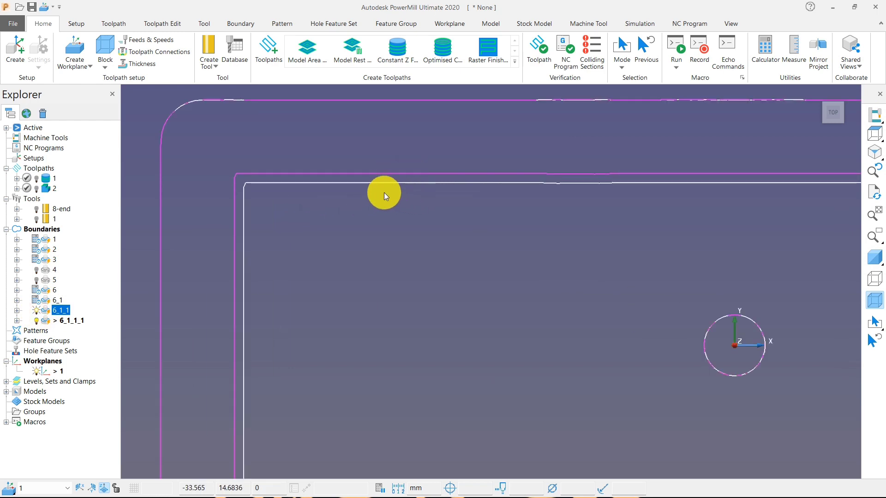
scroll(364, 199, "down", 2)
mouse_move(362, 207)
middle_mouse_down()
mouse_move(400, 235)
mouse_move(370, 205)
middle_mouse_up()
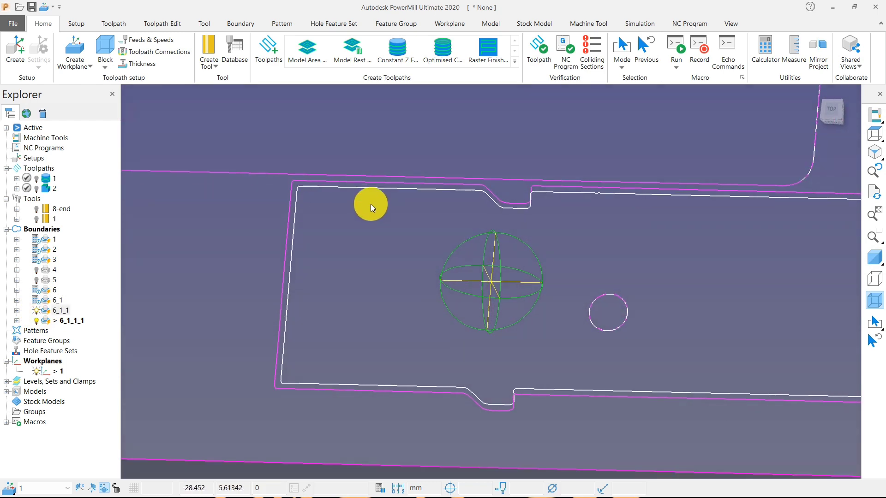
scroll(383, 269, "down", 4)
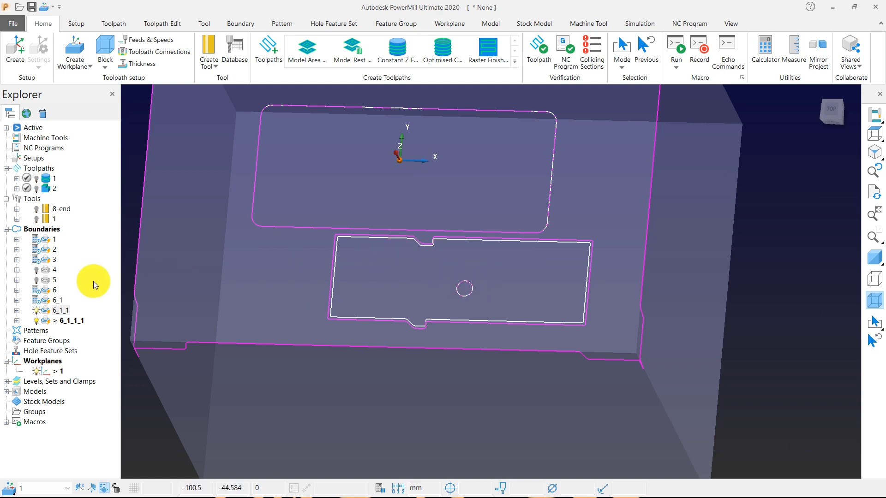
Step: Hide boundary 6_1_1 and reopen the settings of boundary 6_1_1_1
left_click(38, 310)
right_click(62, 322)
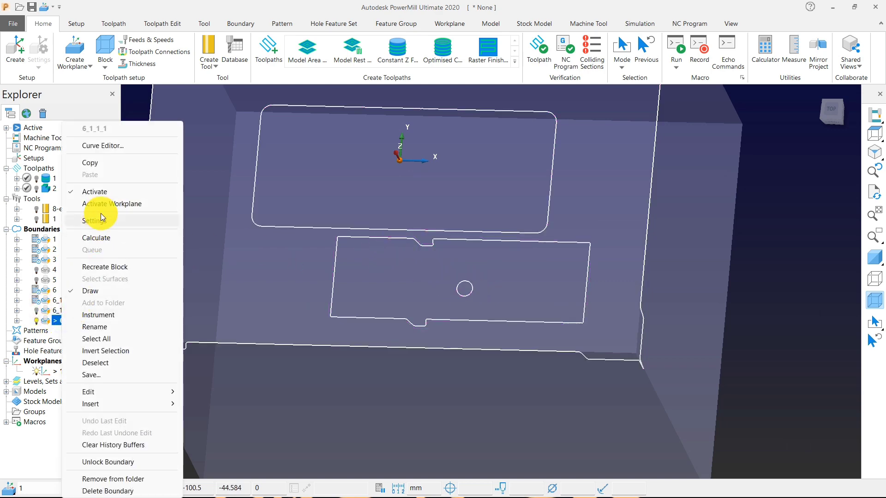
left_click(101, 220)
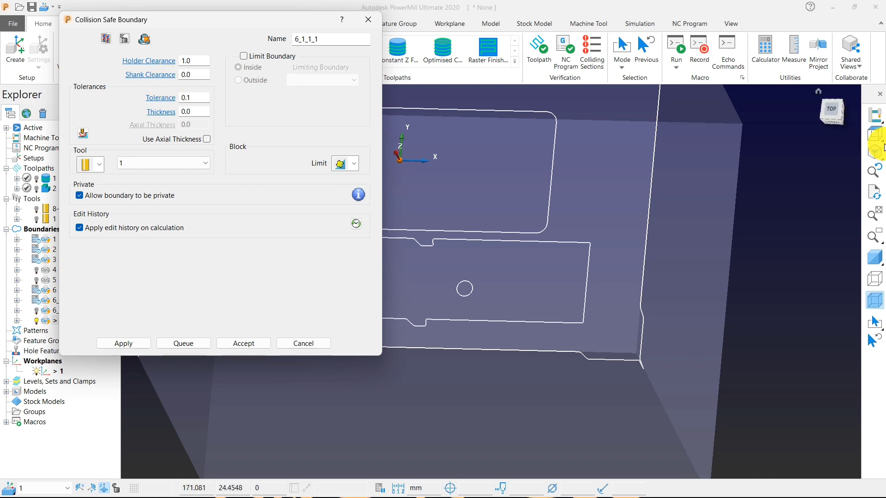
Step: View boundary 6_1_1_1 from the front, at an angle and from above with the shaded model displayed
mouse_move(874, 133)
left_click(773, 130)
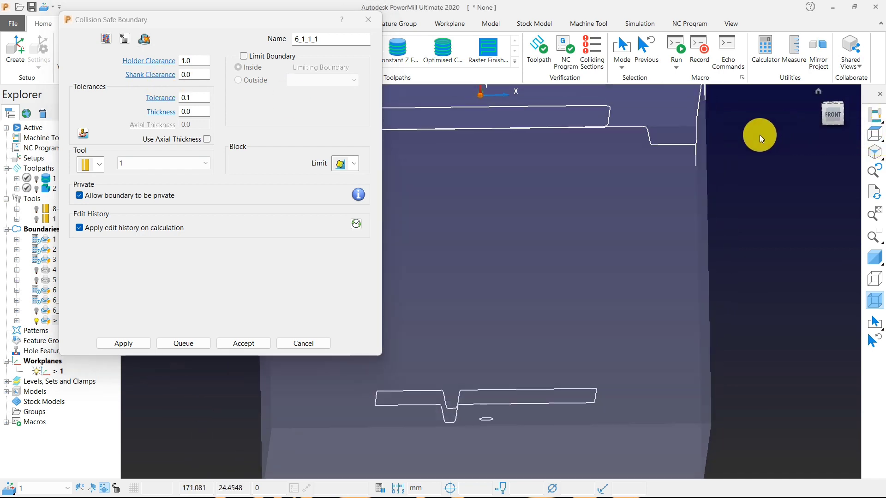
middle_click_drag(582, 203, 582, 253)
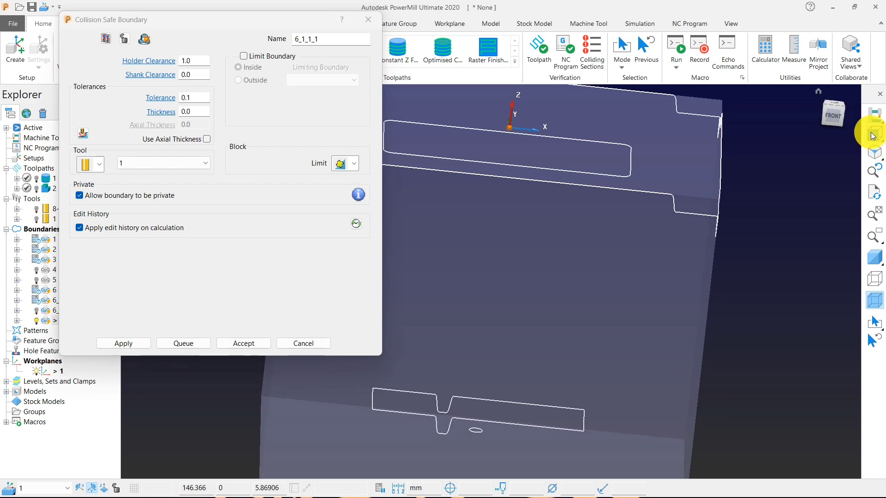
left_click(850, 130)
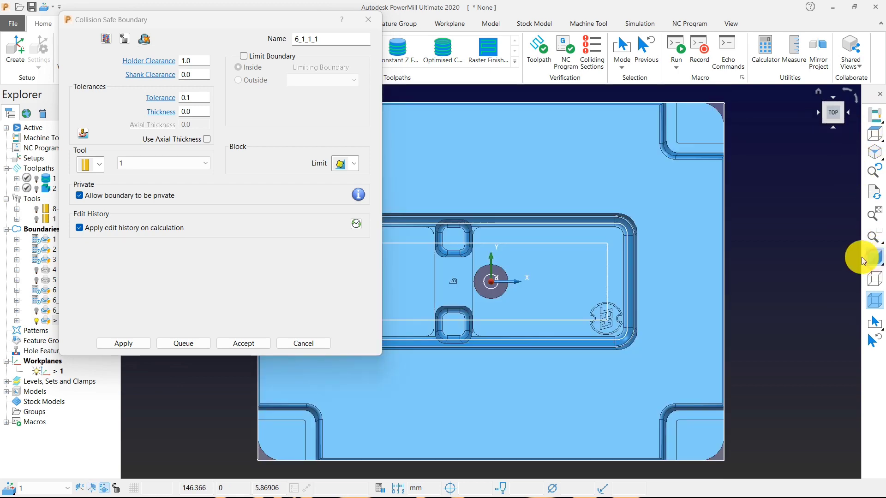
Step: Copy boundary 6_1_1_1, set the copy's shank clearance to 1 mm, and calculate it
middle_click_drag(591, 274, 616, 222)
scroll(612, 218, "up", 5)
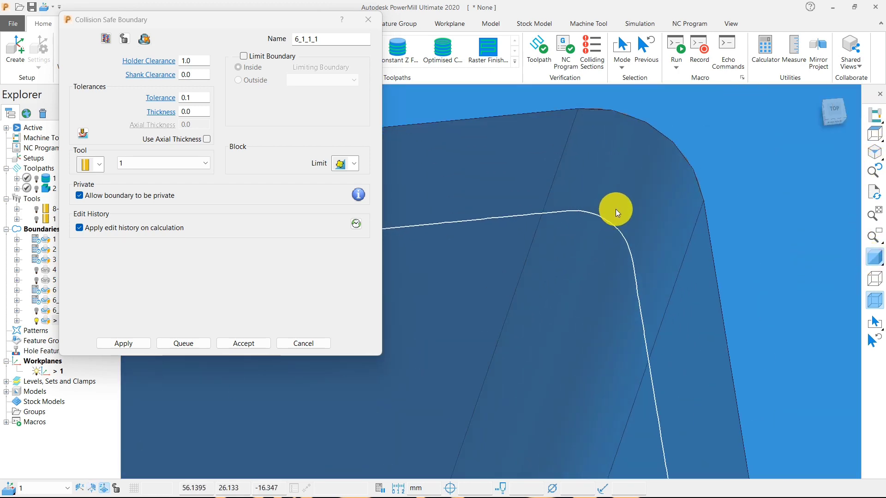
left_click(191, 74)
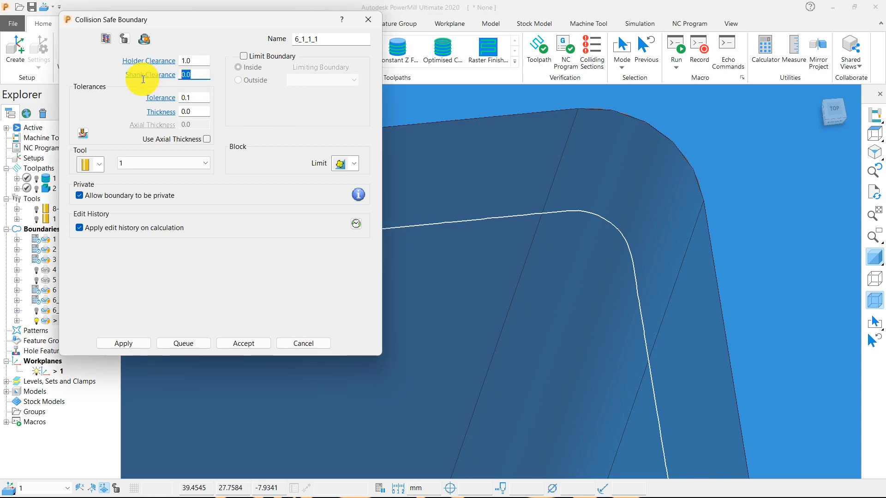
left_click(101, 40)
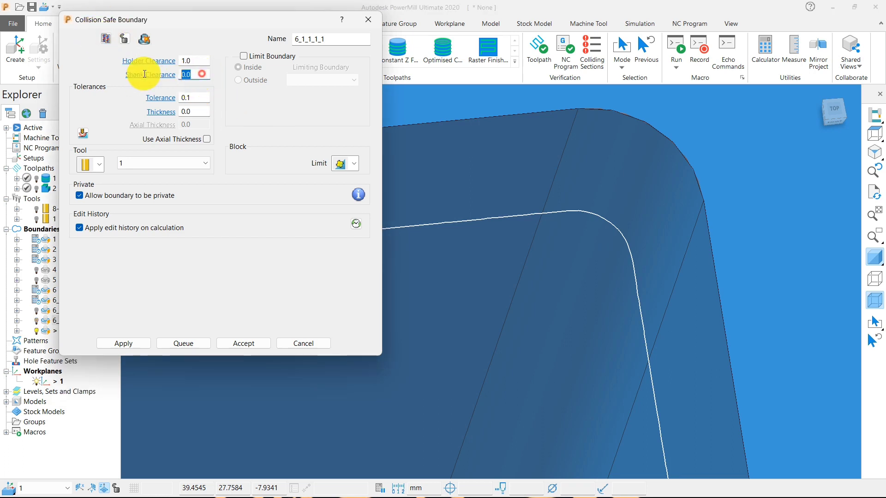
type("1")
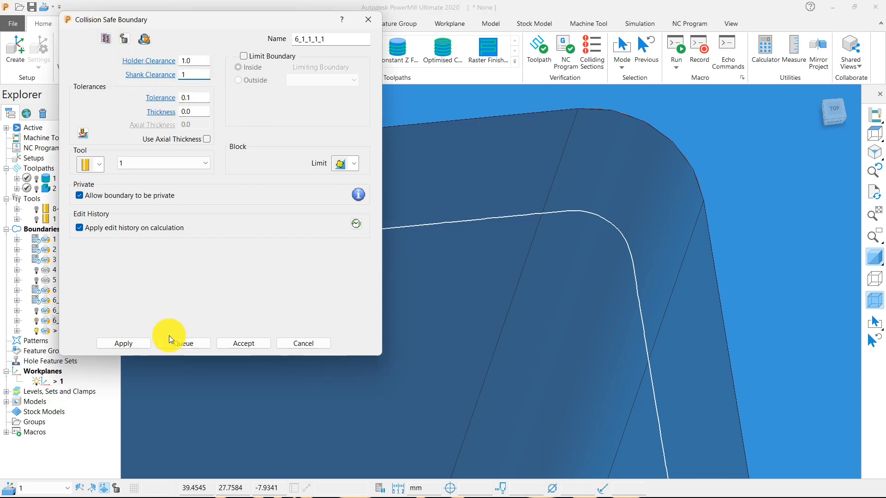
left_click(133, 342)
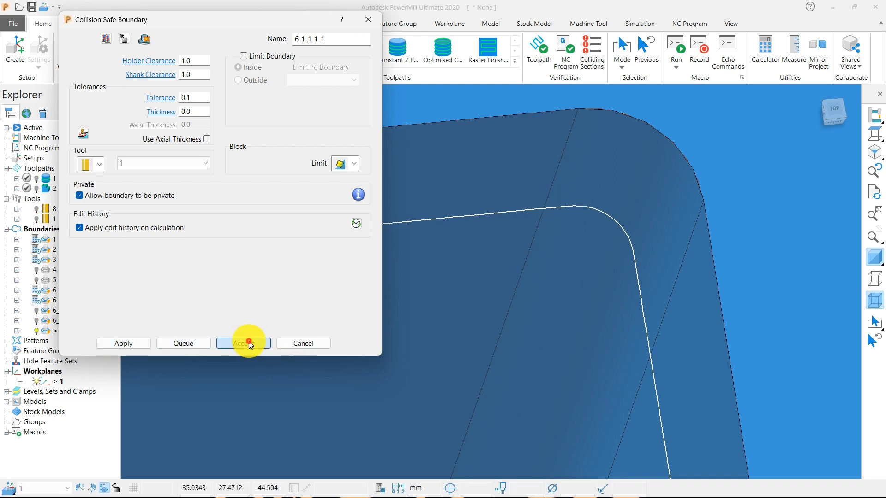
left_click(247, 342)
Step: Display boundary 6_1_1_1 and compare its offset from boundary 6_1_1_1_1 at the pocket corner, from above and at an angle
left_click(36, 320)
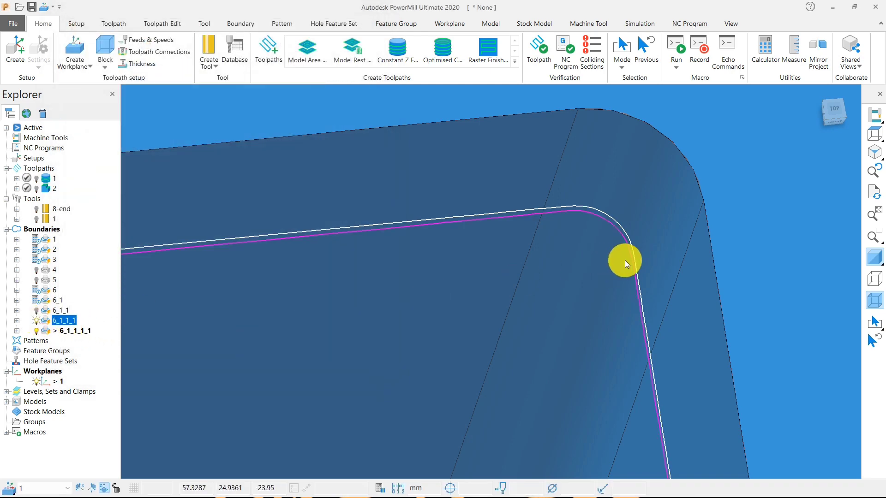
scroll(624, 260, "up", 3)
left_click(872, 136)
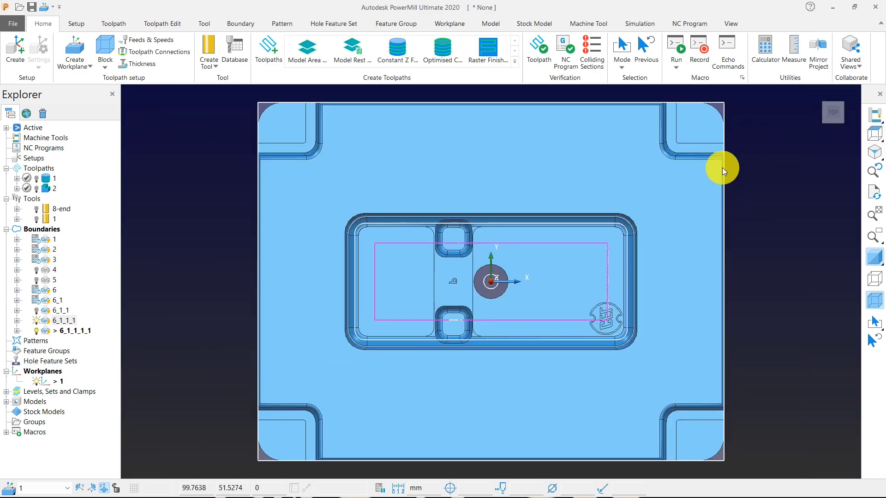
scroll(593, 239, "up", 10)
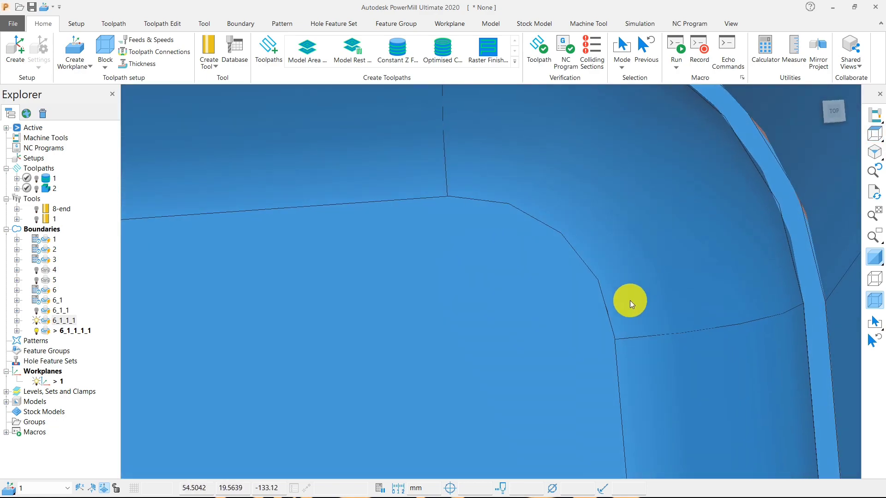
scroll(630, 289, "down", 5)
middle_click_drag(630, 286, 672, 221)
scroll(635, 352, "down", 5)
scroll(663, 176, "up", 8)
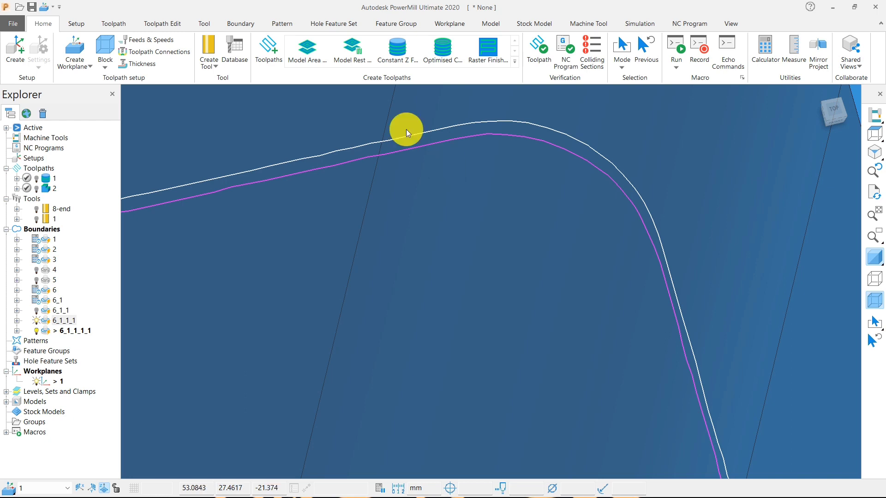
Step: Reopen the settings of boundary 6_1_1_1_1, point out its tolerance, and enable Use Axial Thickness
right_click(85, 328)
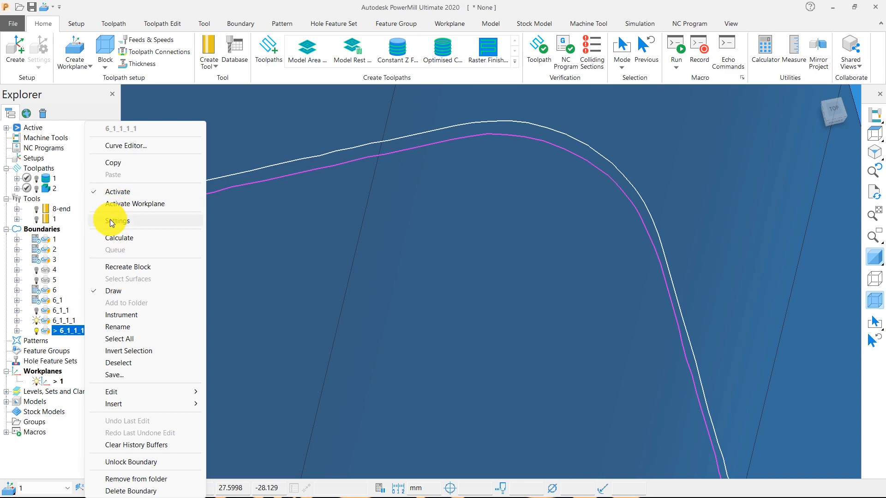
left_click(115, 221)
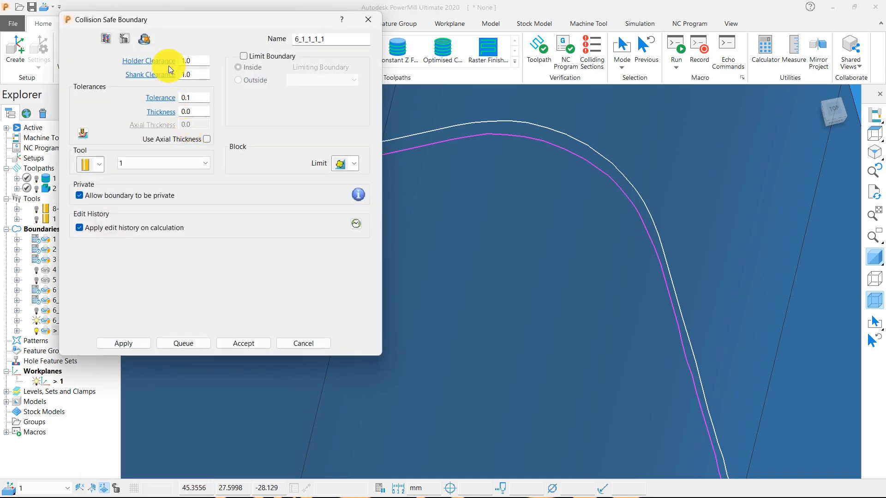
scroll(650, 229, "down", 6)
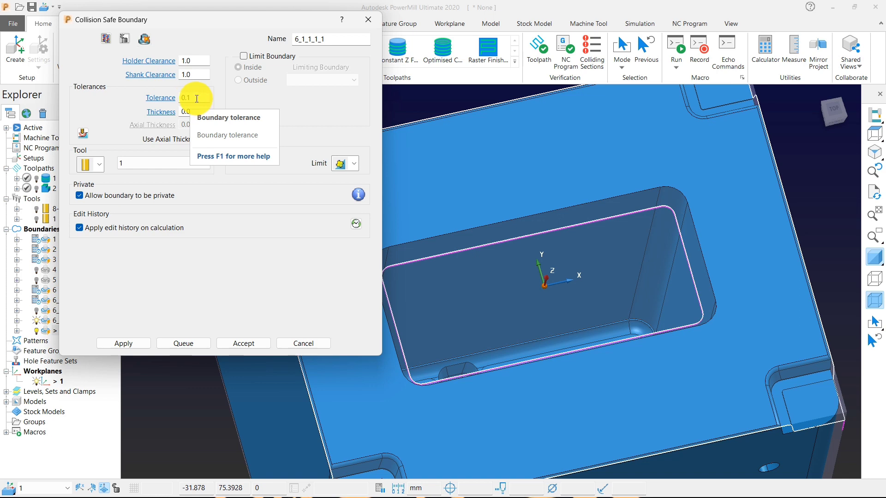
left_click_drag(196, 99, 172, 101)
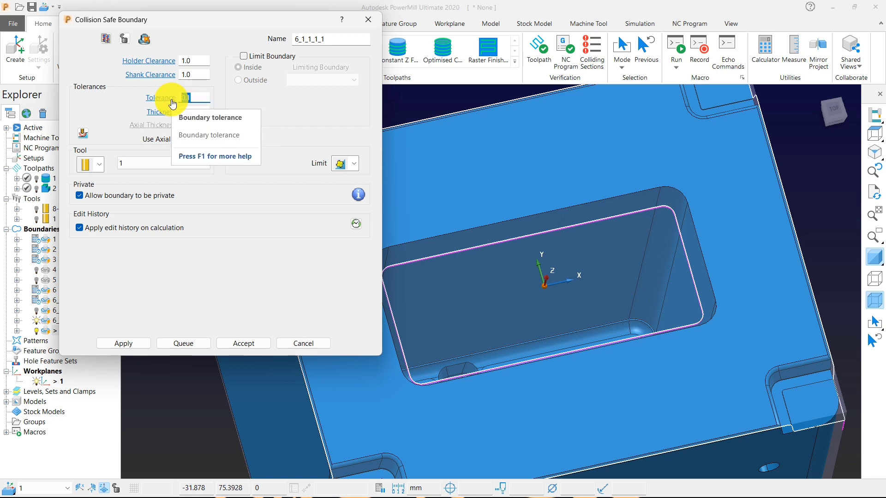
left_click(199, 141)
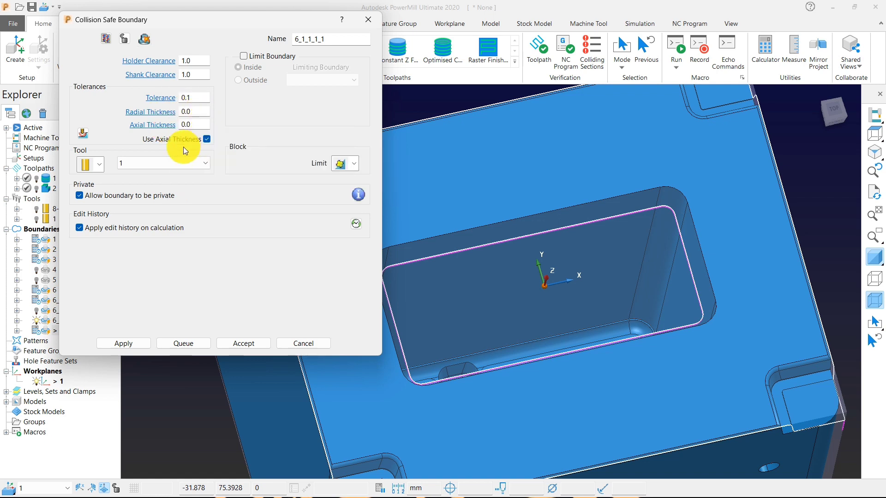
Step: Review the available tool types and defined tools for boundary 6_1_1_1_1 without changing the selection
left_click(99, 165)
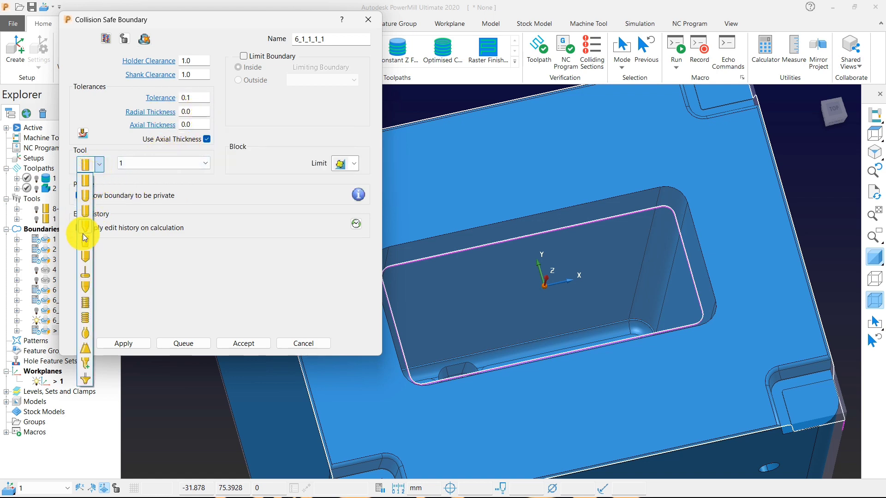
left_click(102, 167)
left_click(187, 166)
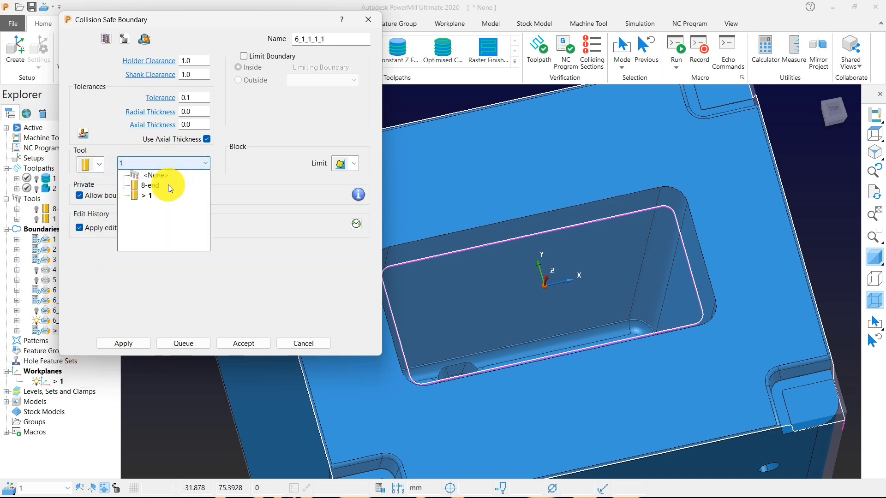
left_click(148, 185)
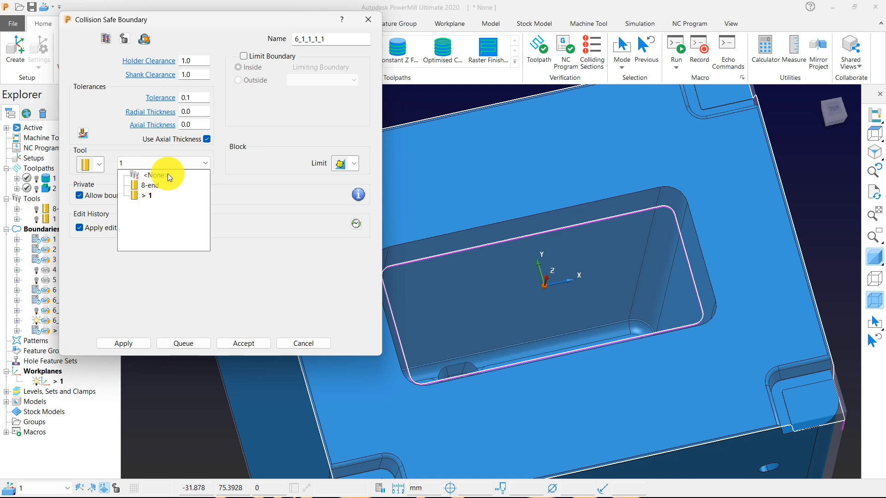
left_click(178, 162)
scroll(615, 236, "down", 3)
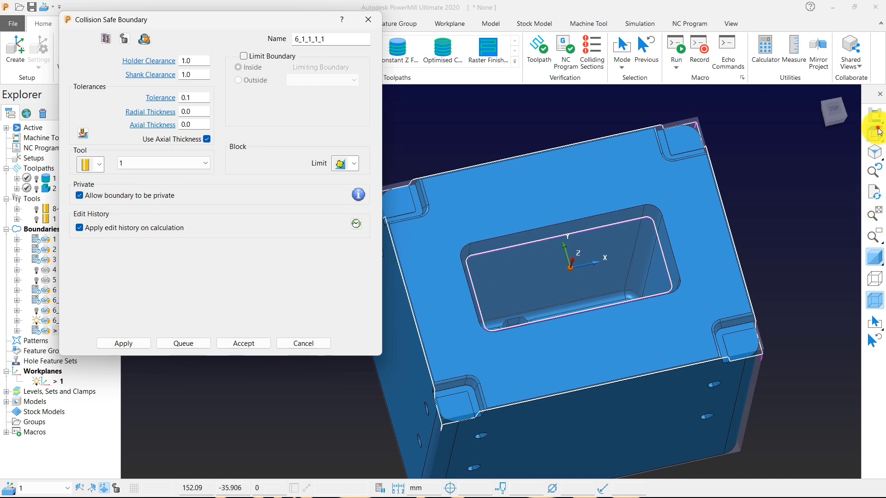
scroll(682, 277, "up", 5)
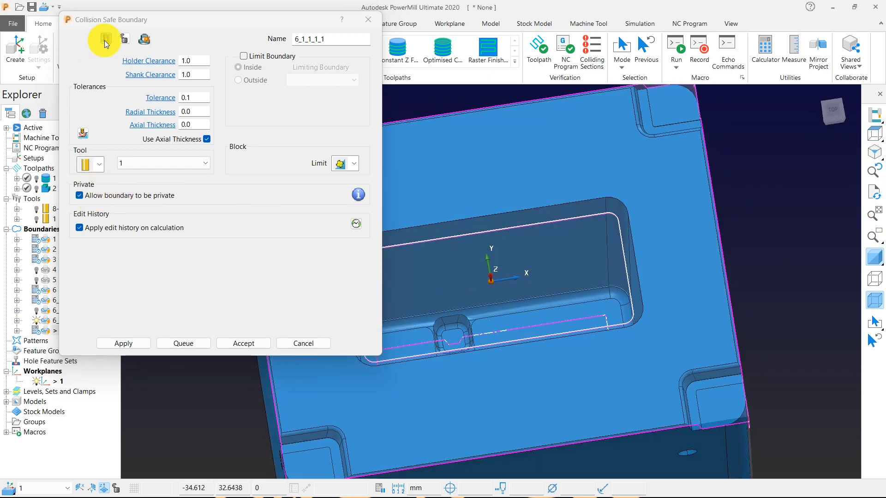
Step: Copy boundary 6_1_1_1_1 with axial thickness enabled and calculate the copy
left_click(106, 39)
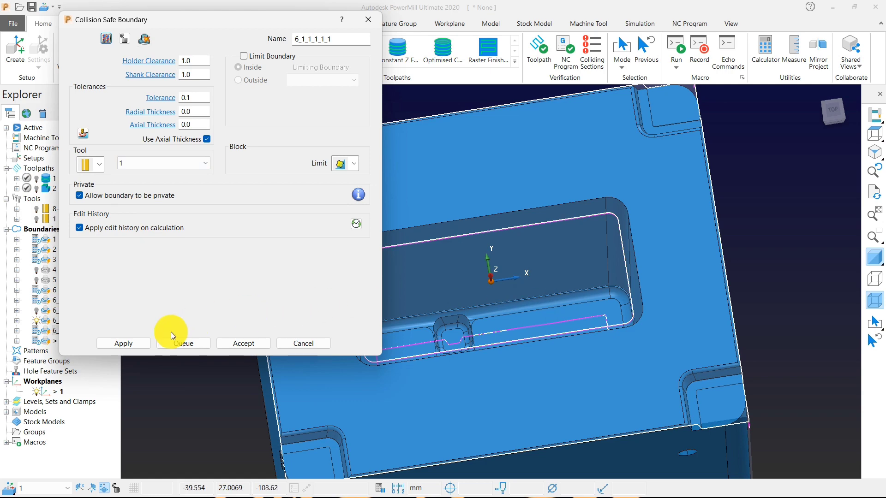
left_click(130, 344)
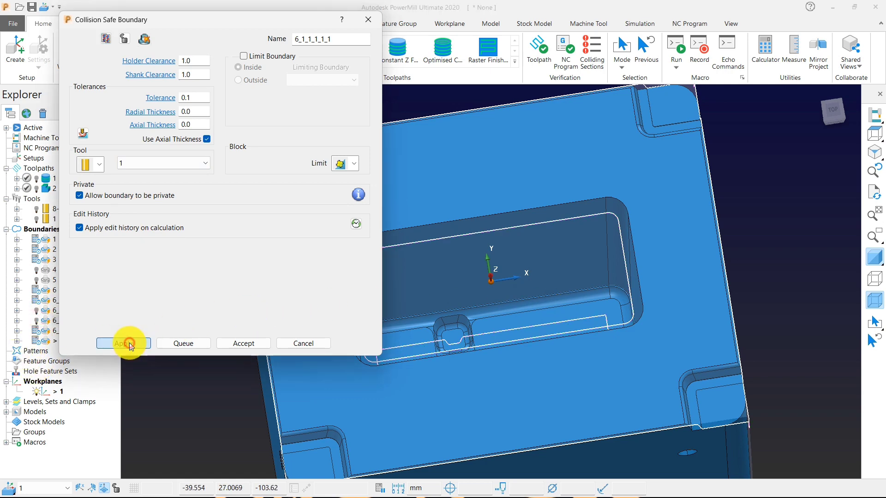
left_click(261, 345)
scroll(387, 334, "down", 3)
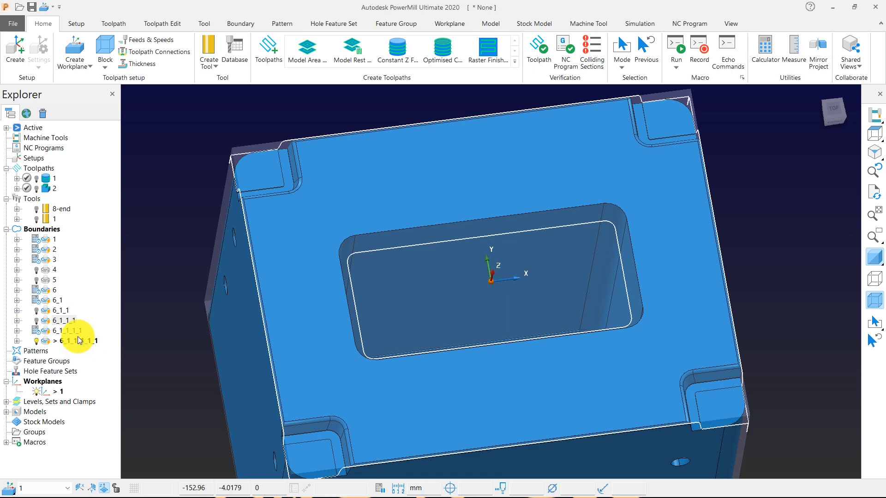
Step: Delete all boundaries except the active boundary 6_1_1_1_1_1
right_click(44, 230)
left_click(88, 397)
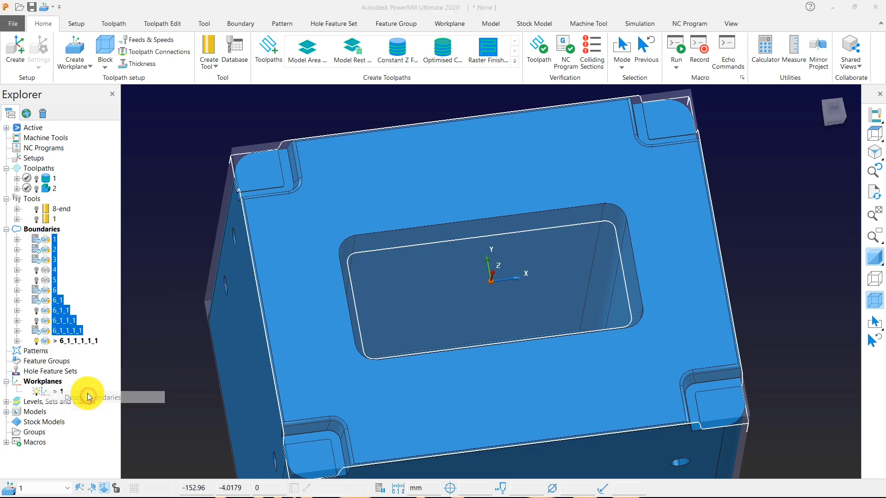
left_click(177, 442)
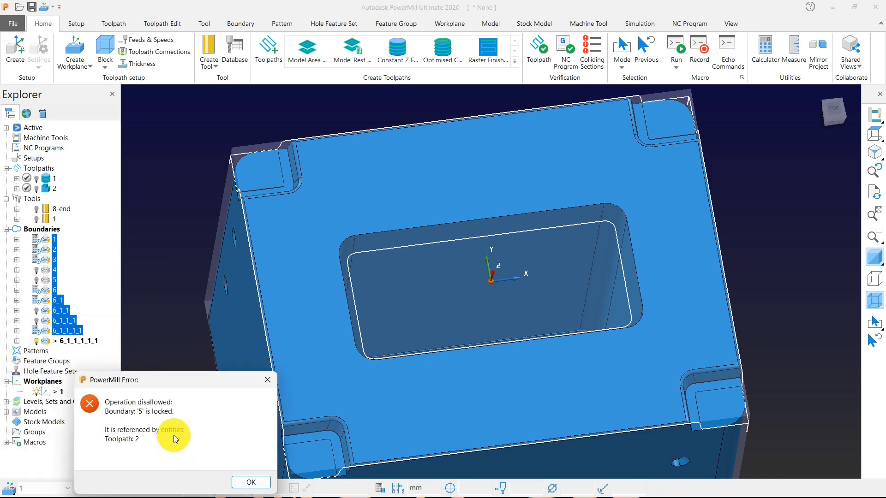
left_click(254, 482)
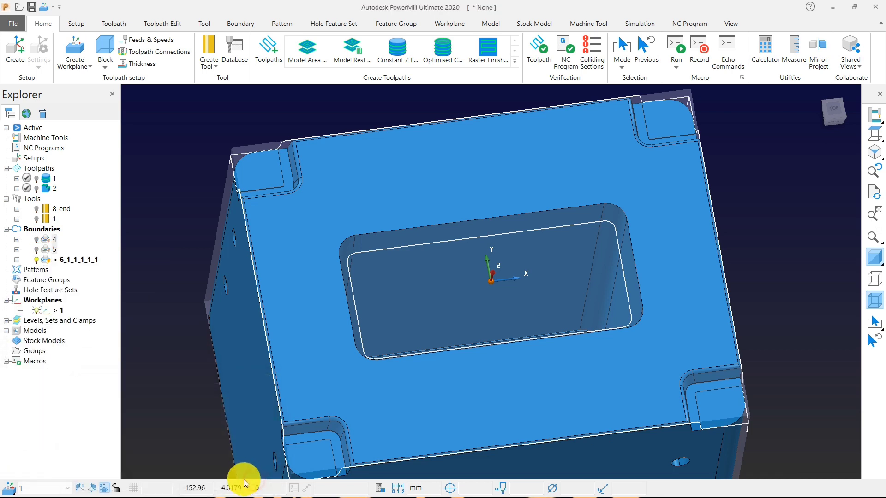
Step: Rename the active boundary to 6 and check its Collision Safe settings
left_click(80, 261)
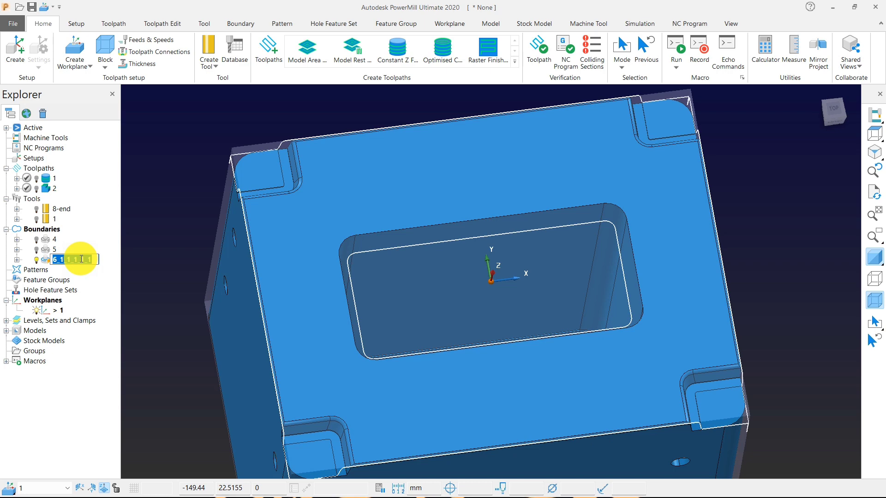
type("6")
key("Return")
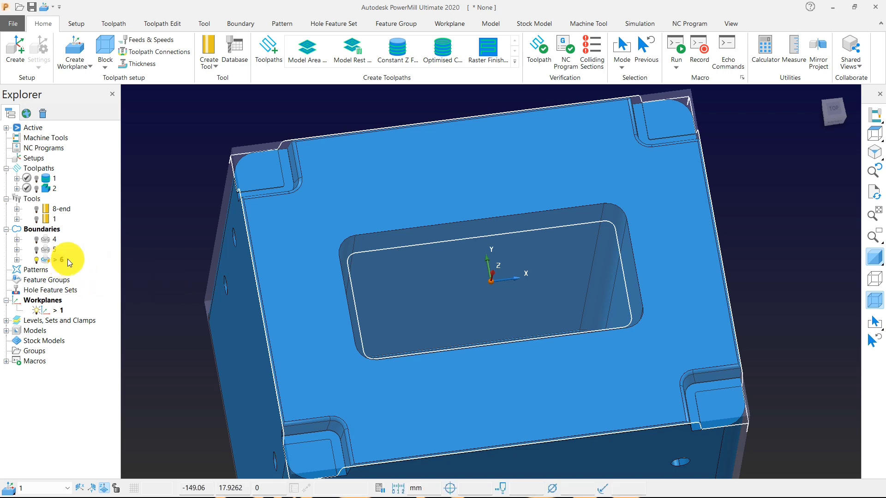
right_click(68, 258)
left_click(93, 225)
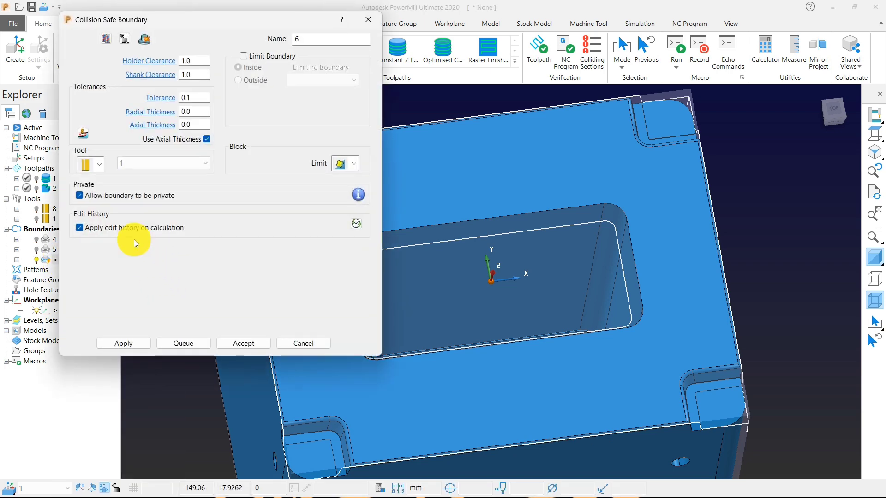
left_click(243, 343)
scroll(463, 188, "down", 3)
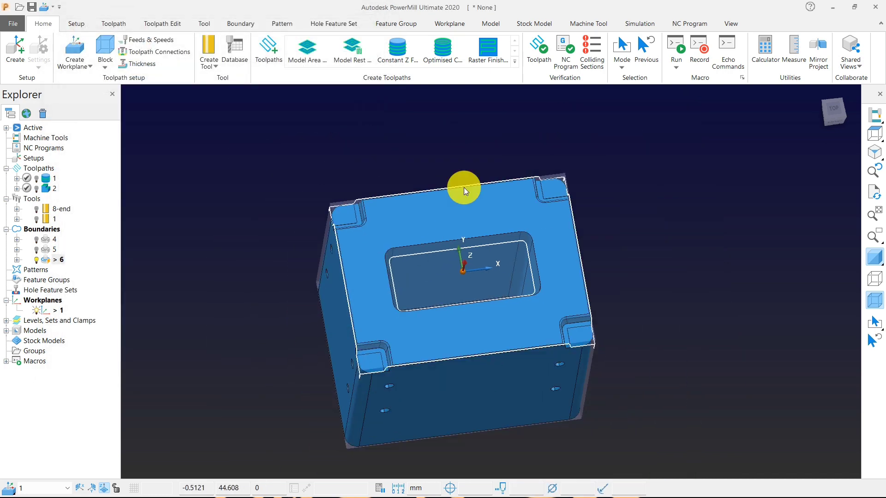
Step: Start a Constant Z finishing toolpath and delete all remaining boundaries
left_click(397, 50)
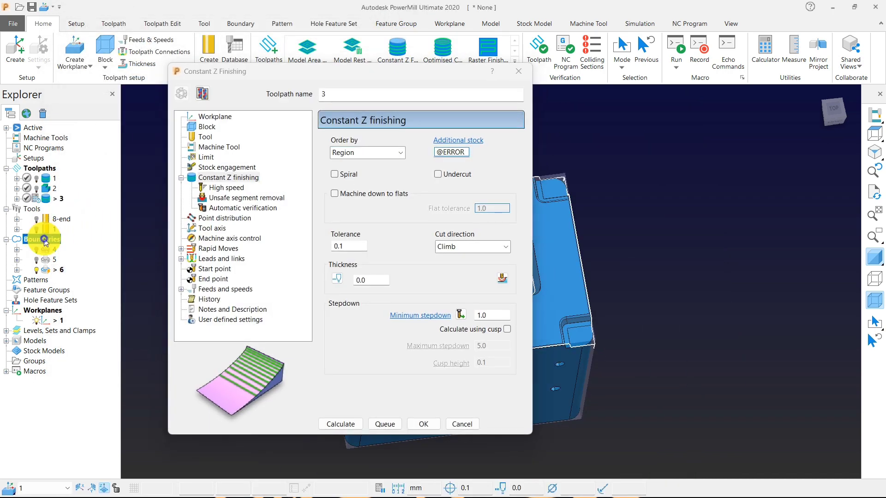
right_click(42, 239)
left_click(65, 285)
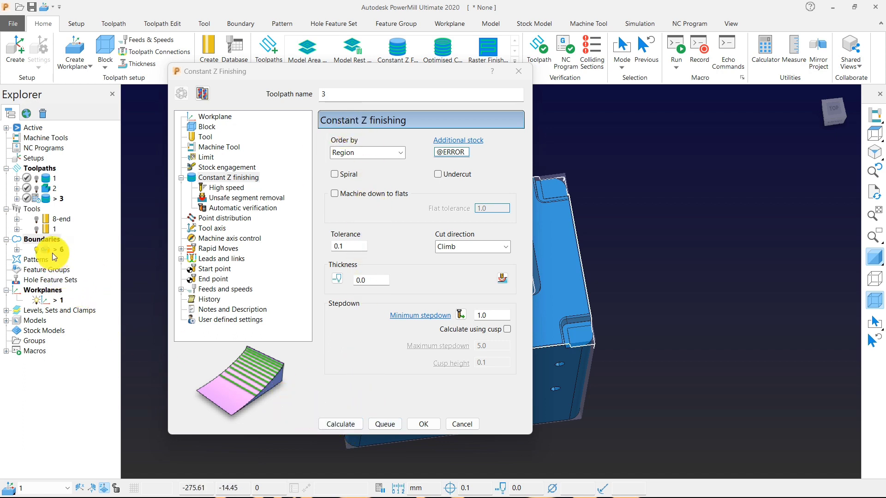
Step: Try to calculate the Constant Z finishing toolpath, check its tool settings, and cancel the setup
left_click(342, 424)
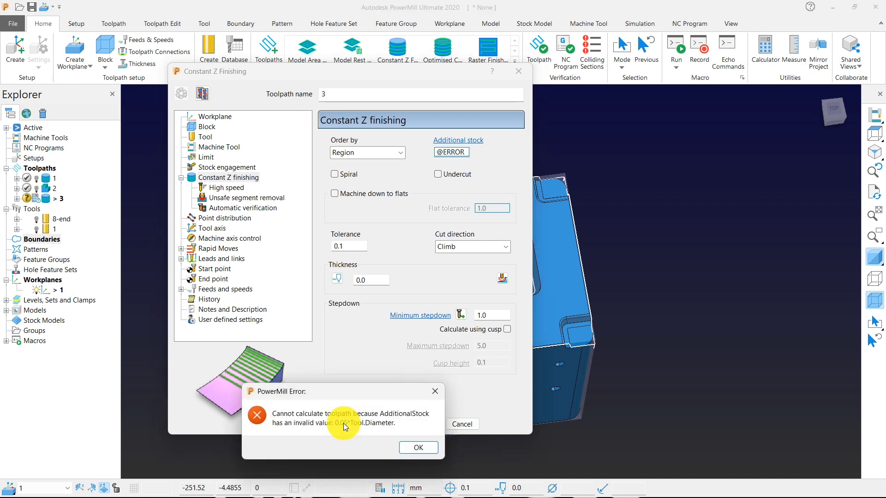
left_click(421, 448)
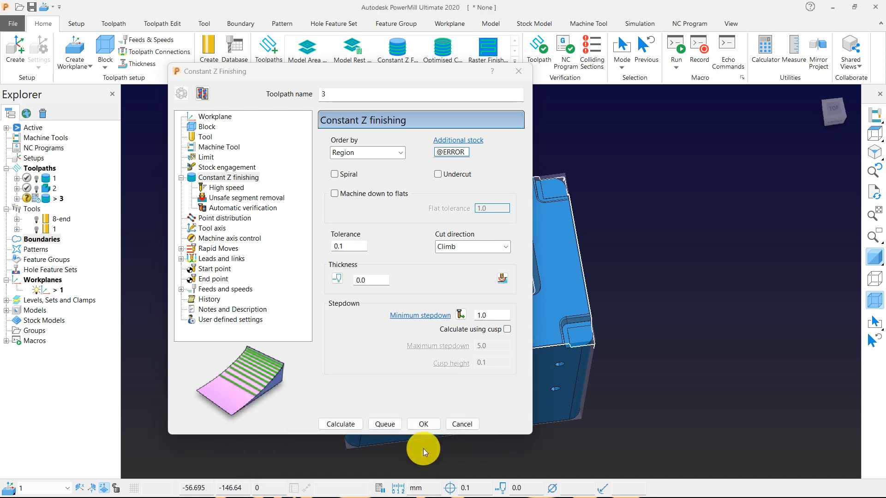
left_click(205, 138)
left_click(457, 422)
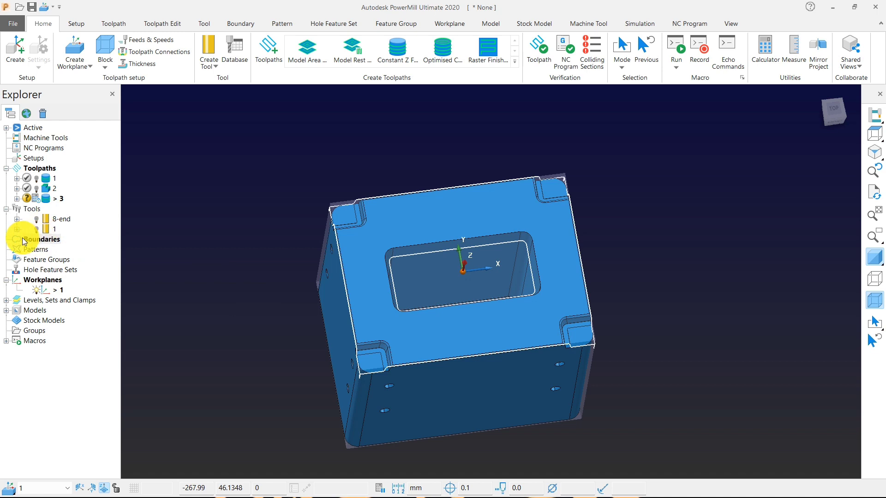
middle_click_drag(416, 340, 337, 305)
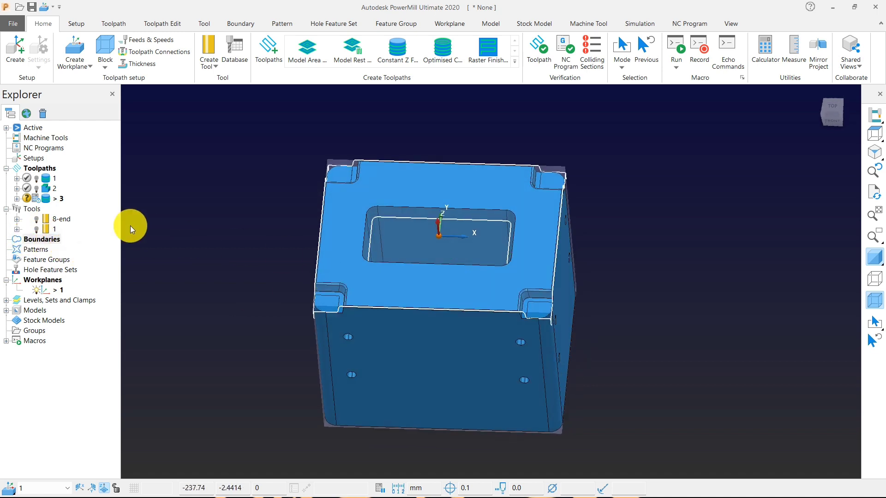
Step: Display the private boundaries and expand the list of boundaries
double_click(45, 199)
double_click(45, 199)
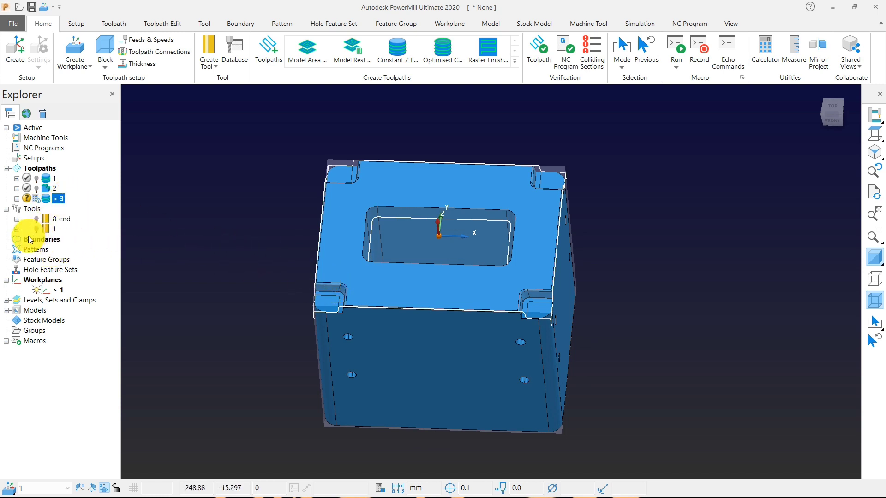
right_click(53, 240)
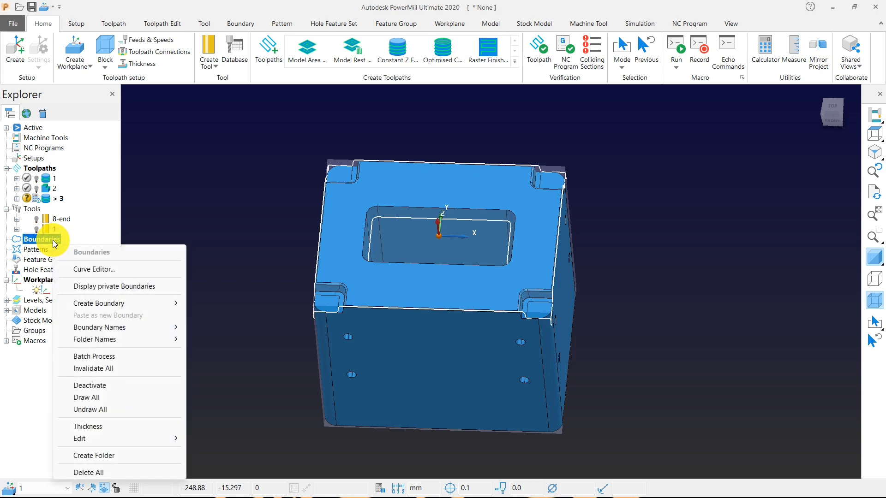
left_click(81, 287)
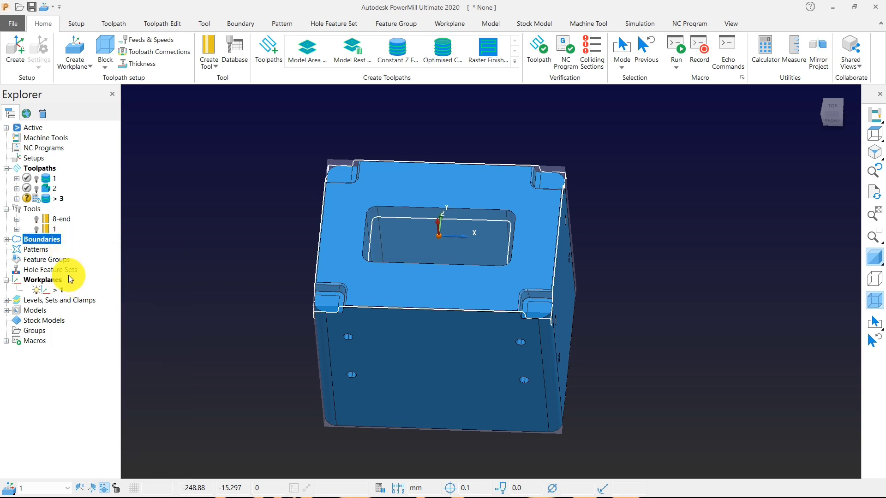
left_click(6, 238)
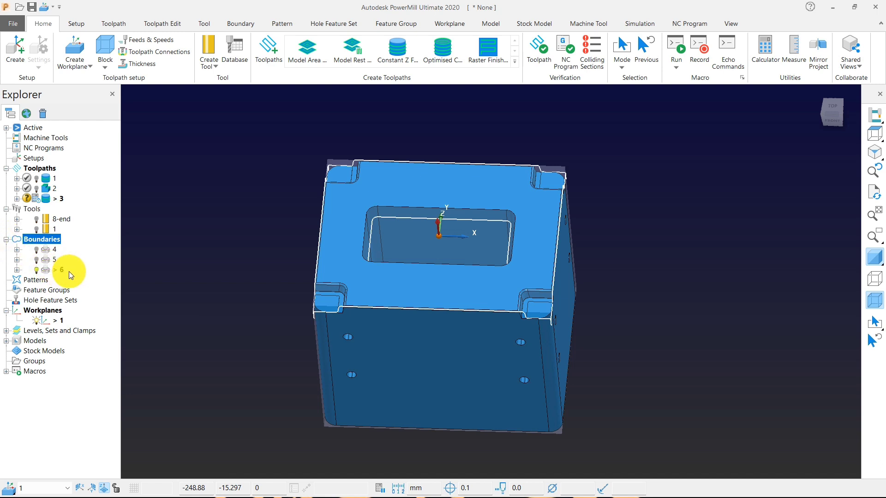
Step: Disallow boundary 6 from being private in its Collision Safe settings, apply the change and accept it
middle_click_drag(413, 359, 137, 281)
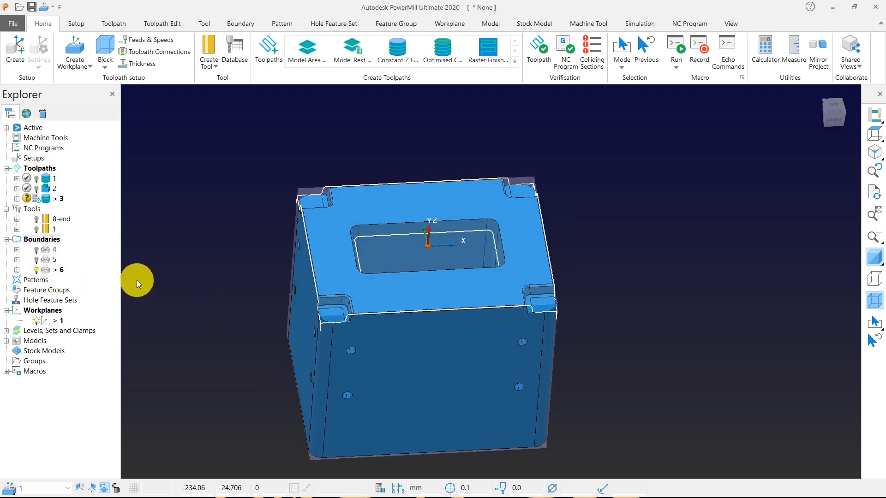
right_click(56, 268)
left_click(92, 225)
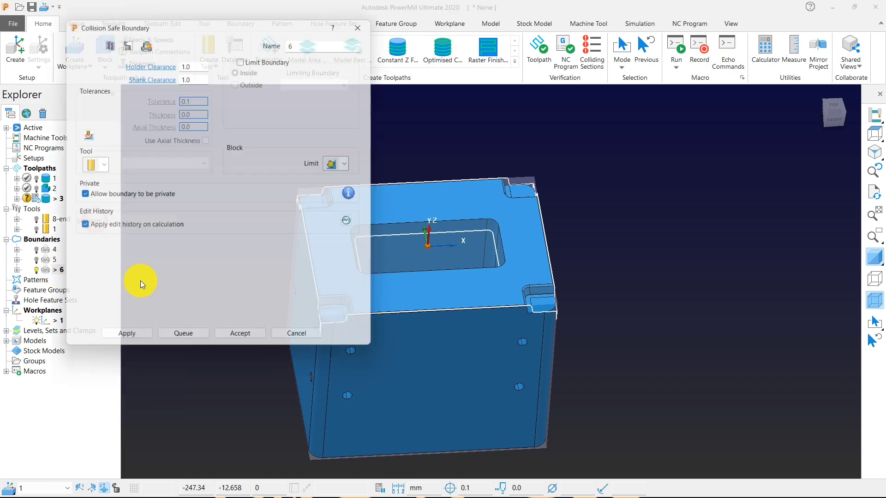
left_click(102, 196)
left_click(127, 341)
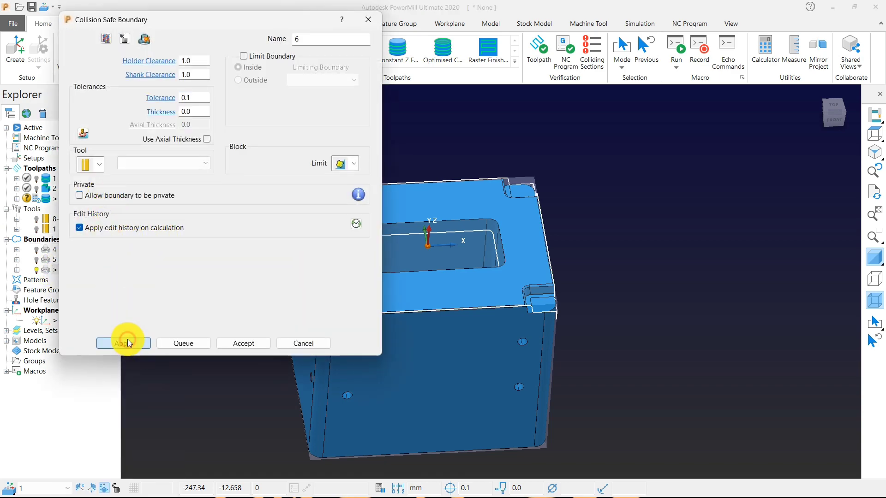
left_click(251, 346)
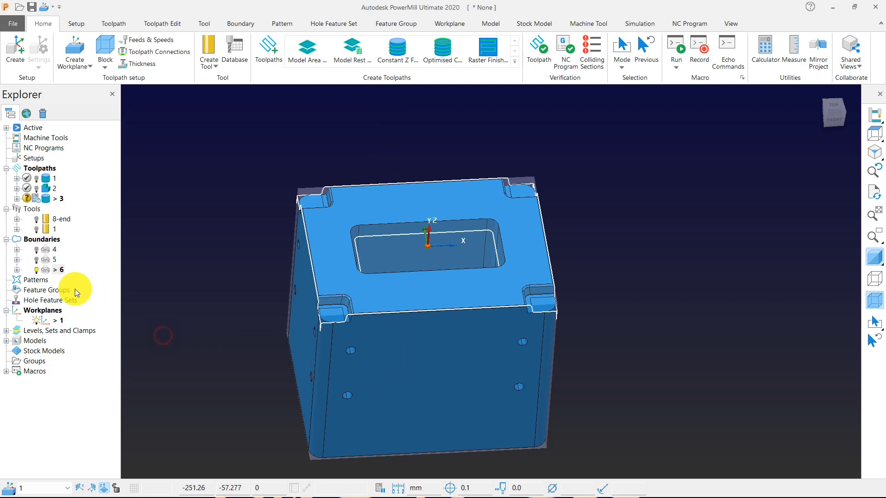
Step: Start a new Constant Z finishing toolpath and turn off the display of private boundaries
left_click(396, 54)
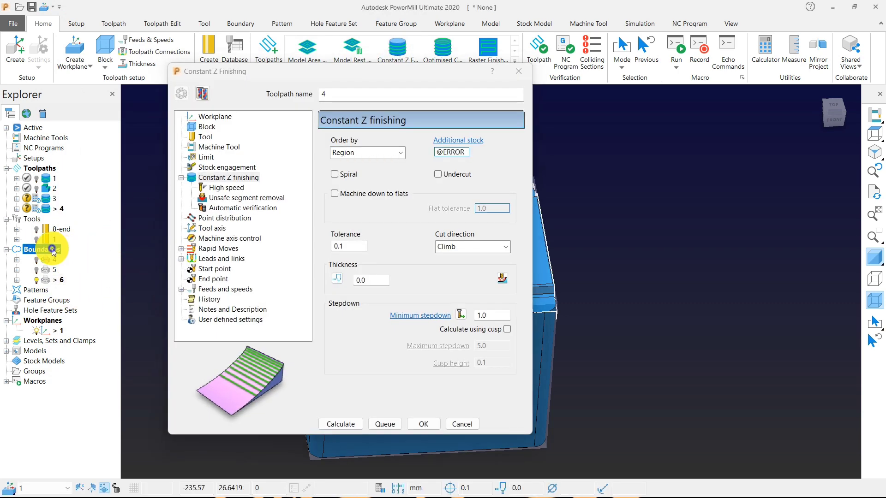
right_click(50, 250)
left_click(93, 294)
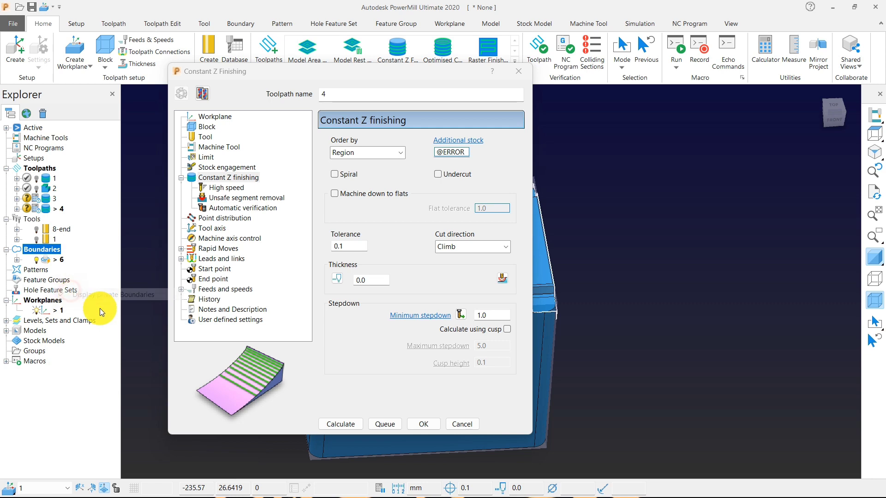
Step: Assign the 8-end tool to the Constant Z finishing toolpath, try to calculate it, and close the setup
left_click(351, 425)
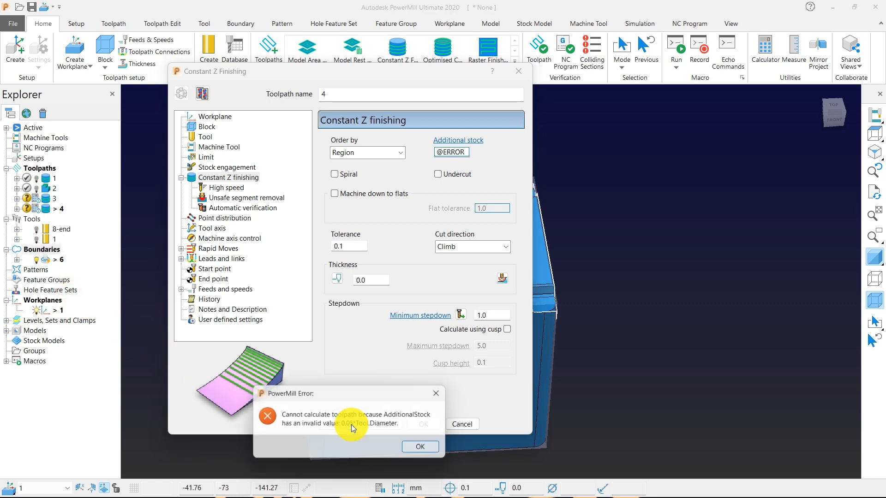
left_click(424, 449)
left_click(206, 137)
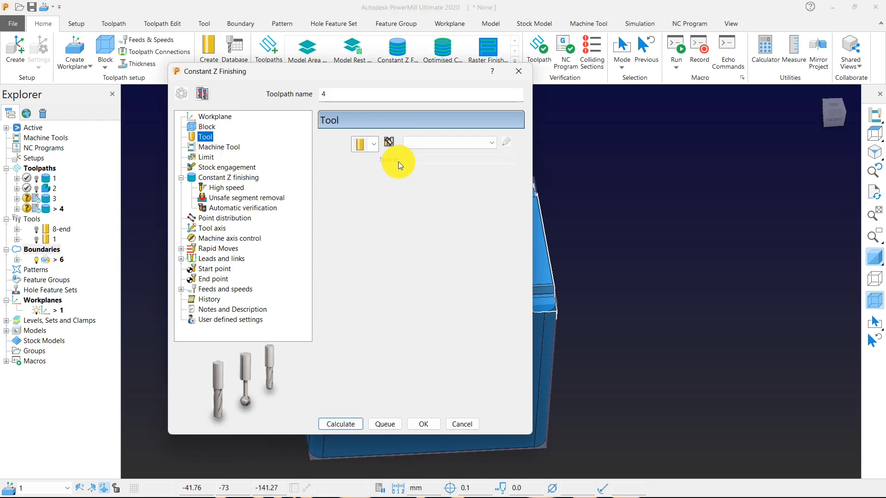
left_click(433, 145)
left_click(443, 167)
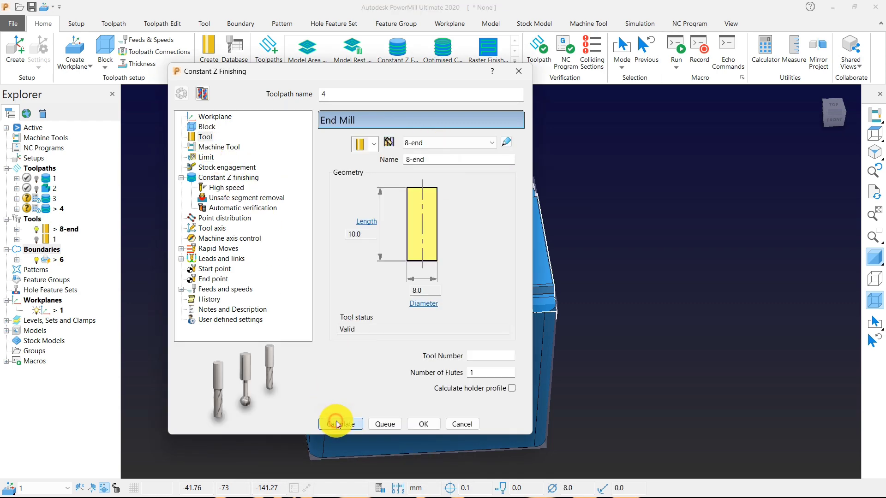
left_click(336, 423)
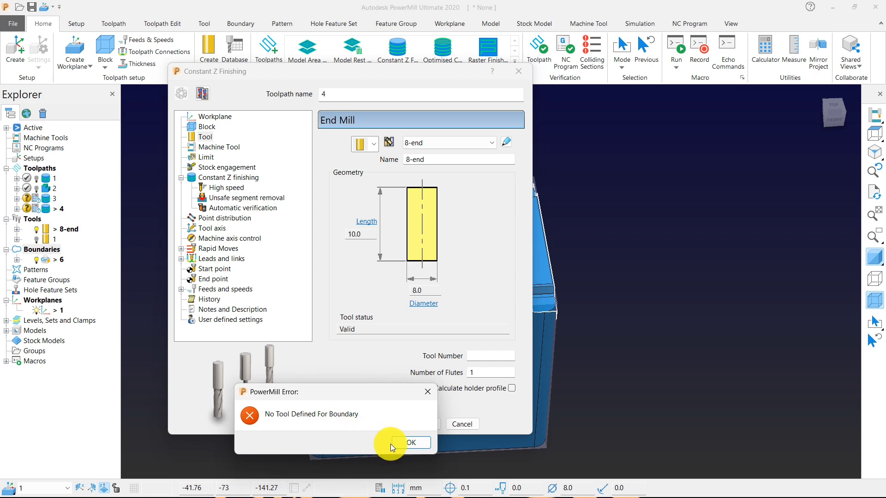
left_click(413, 443)
left_click(431, 426)
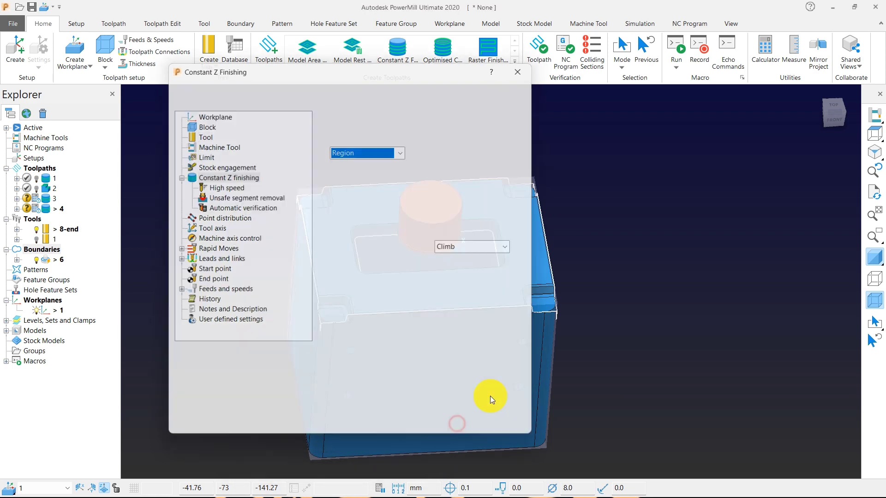
Step: Create a Collision Safe boundary with the 8-end tool and 1.0 holder and shank clearances, then apply and accept it
right_click(351, 201)
mouse_move(439, 228)
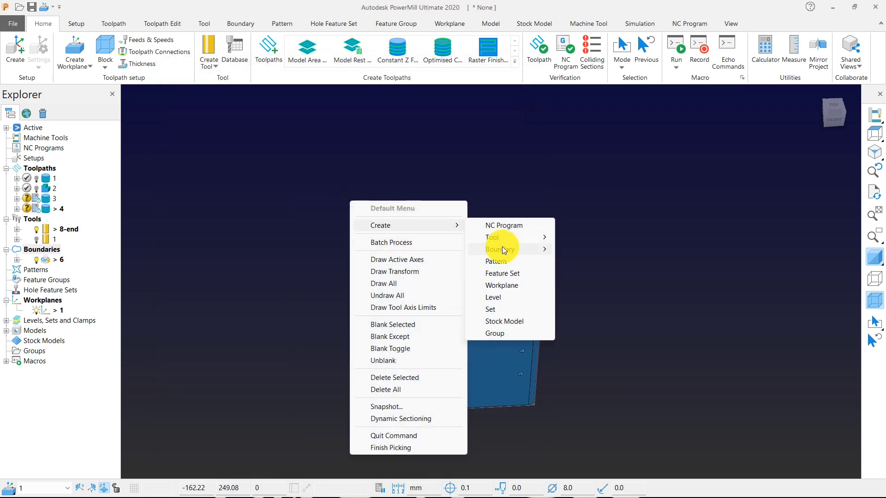
mouse_move(519, 251)
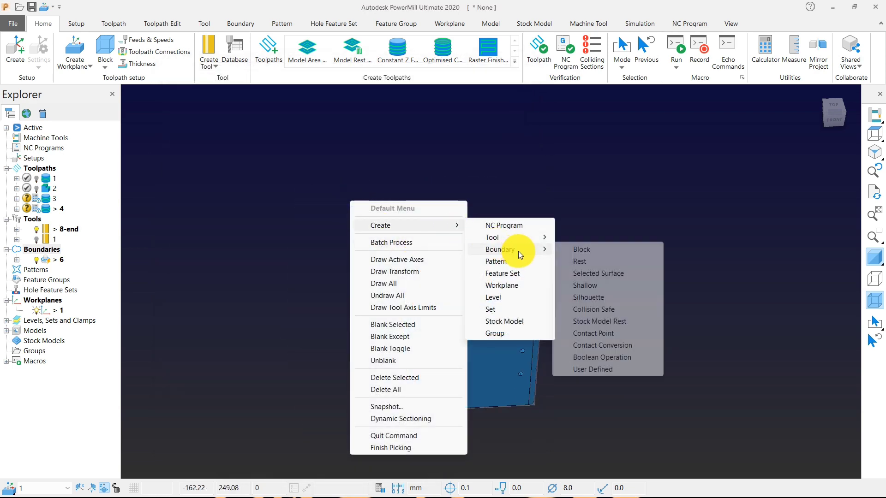
left_click(591, 313)
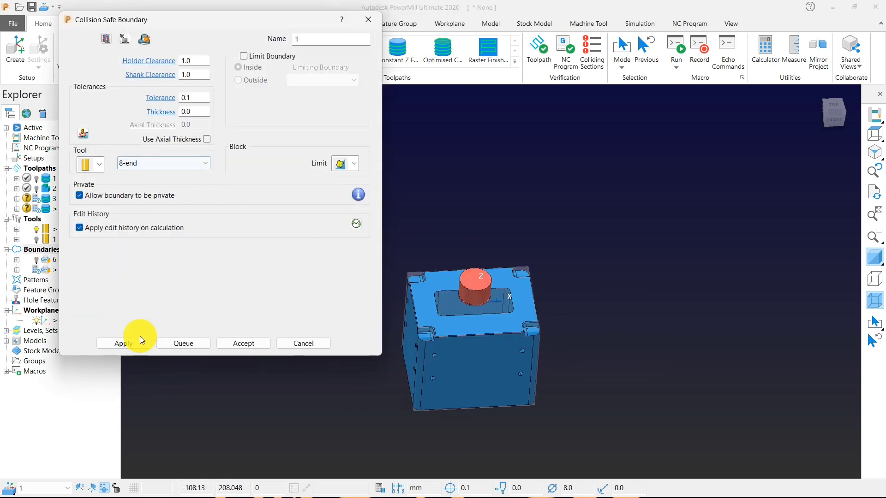
left_click(141, 344)
left_click(250, 344)
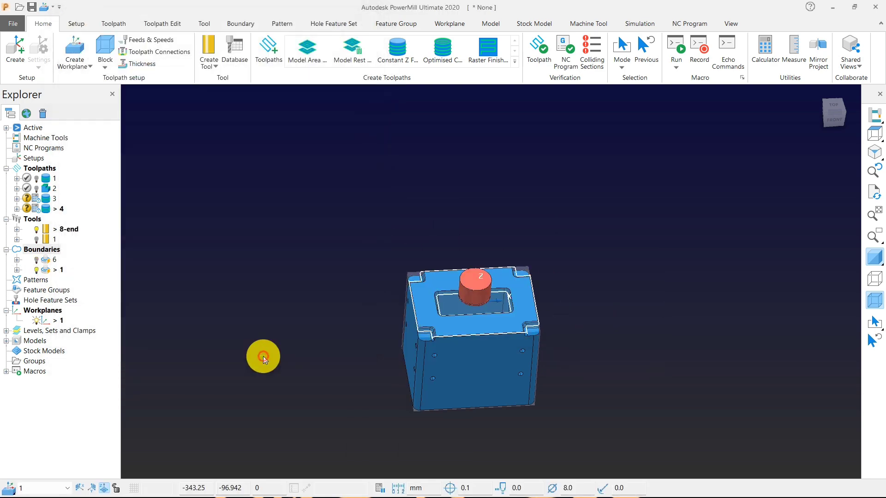
Step: Disallow boundary 1 from being private in its Collision Safe settings and accept the change
right_click(60, 269)
left_click(92, 220)
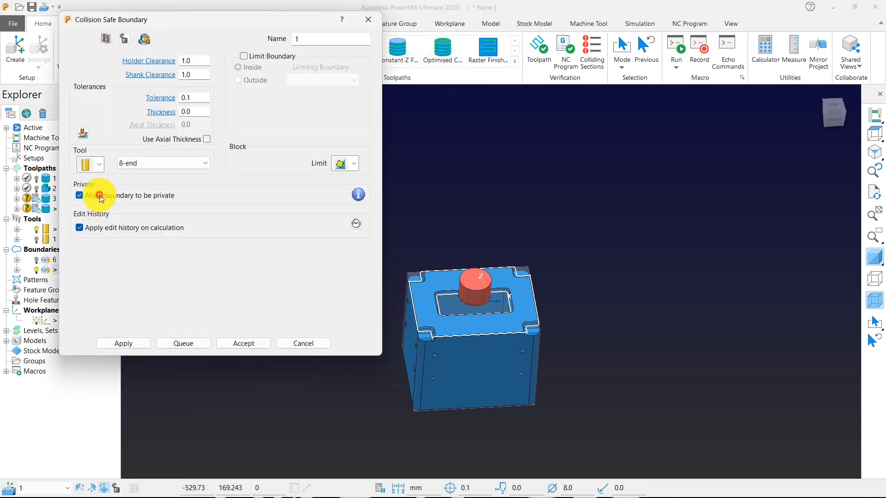
left_click(86, 195)
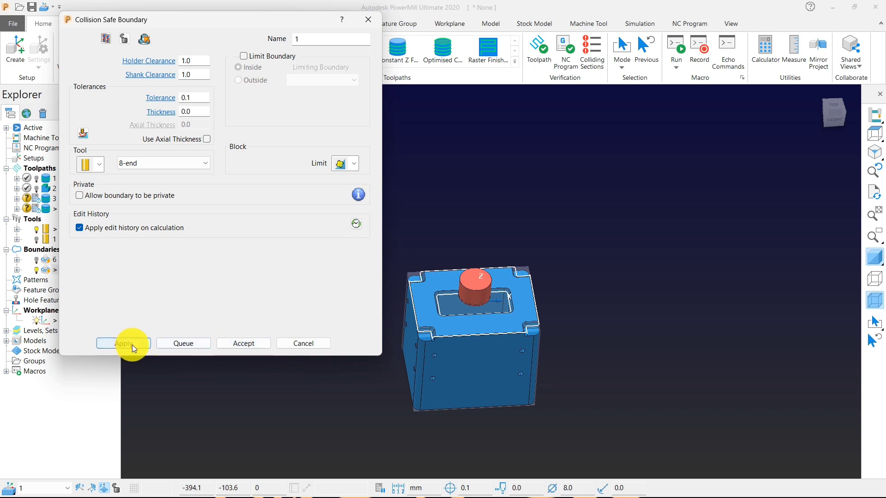
left_click(244, 344)
Step: Create and calculate a Constant Z finishing toolpath limited by boundary 1 with the 8-end tool
left_click(389, 48)
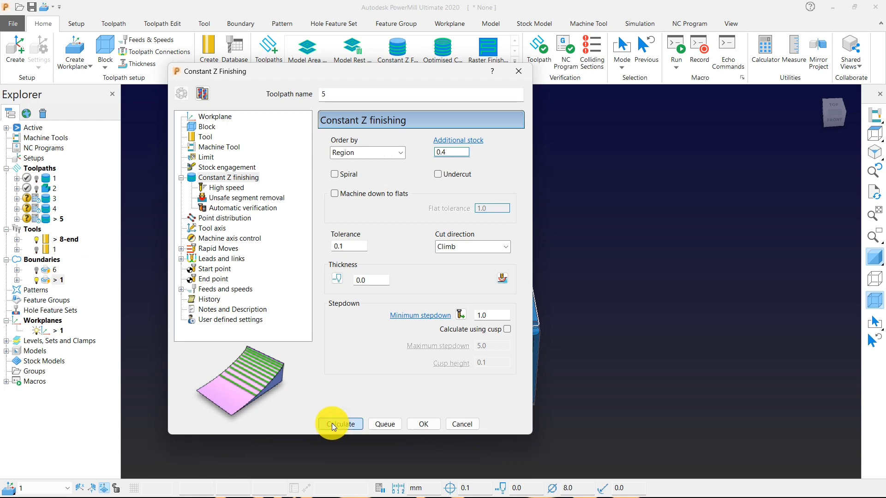
left_click(332, 424)
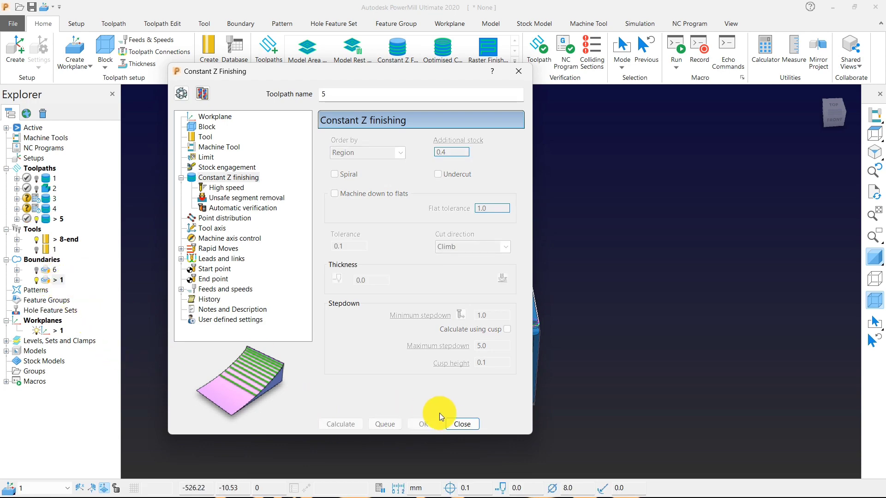
left_click(461, 424)
Step: Check the locked Collision Safe settings of boundary 1 used by the calculated toolpath
right_click(58, 277)
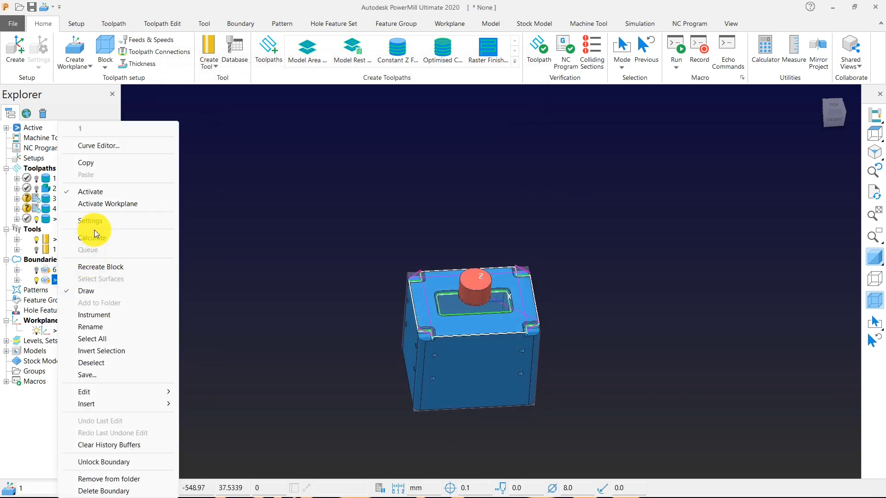
left_click(94, 225)
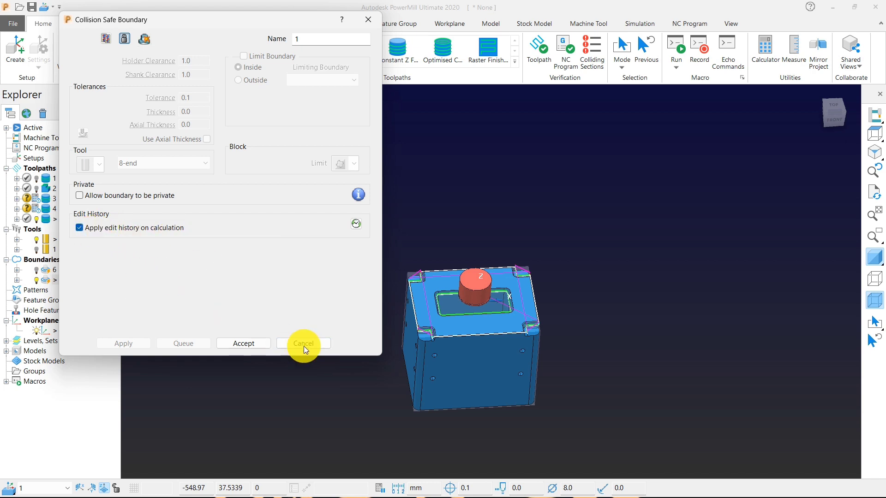
left_click(236, 343)
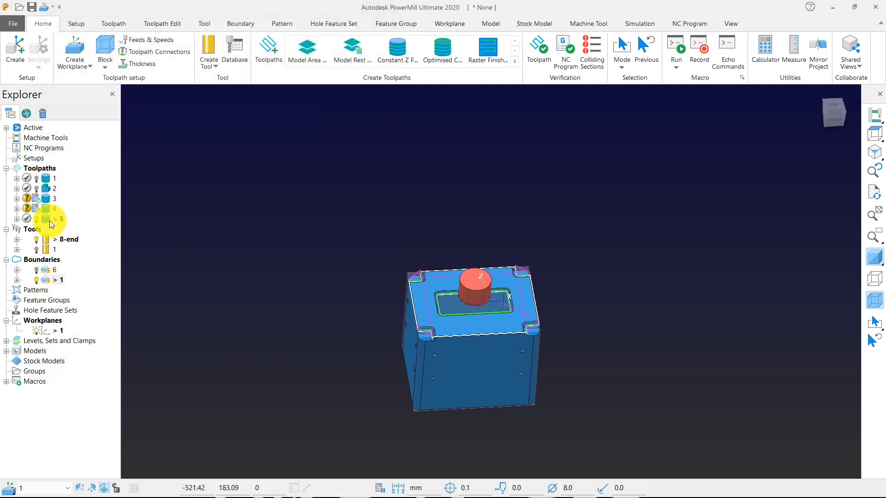
Step: Make a copy of boundary 1
right_click(62, 279)
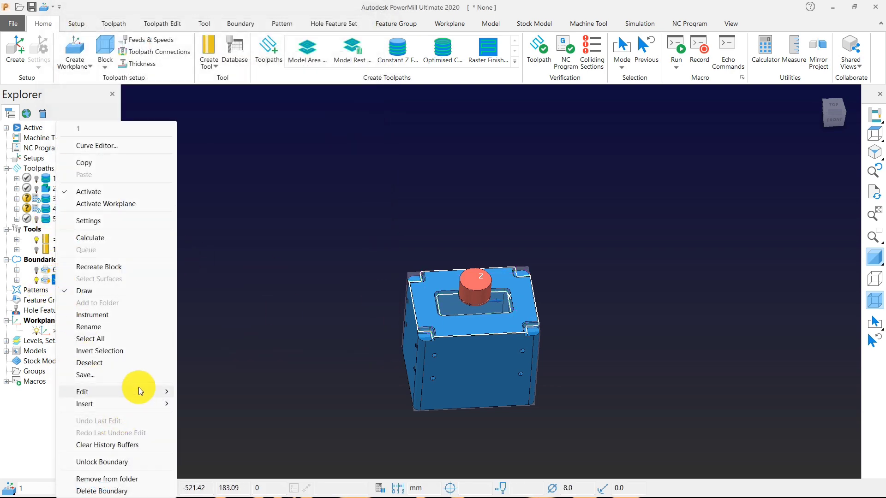
mouse_move(138, 387)
left_click(226, 362)
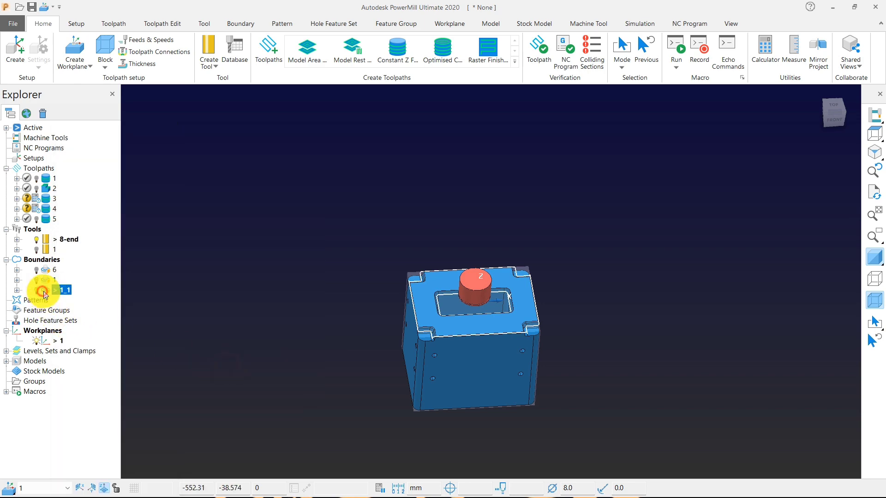
Step: Move the copied boundary 1_1 in the positive X direction past the block's edge, accept the transform, and view it from the top
scroll(475, 313, "up", 5)
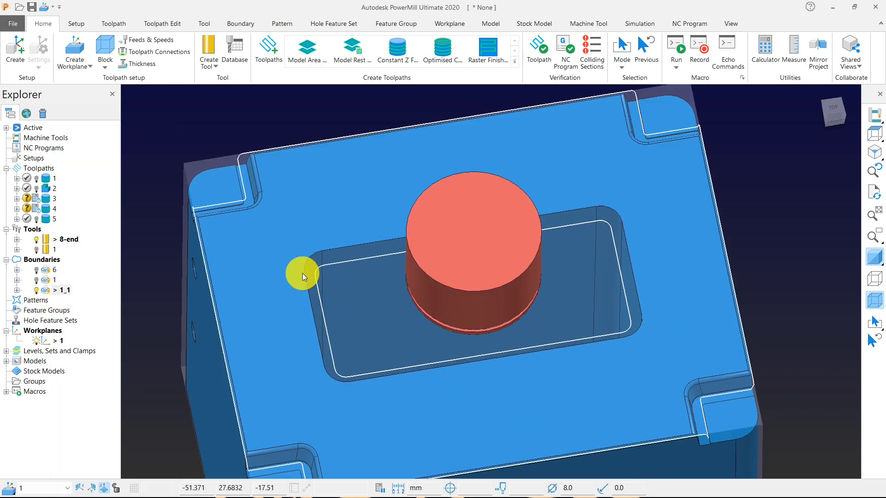
right_click(61, 294)
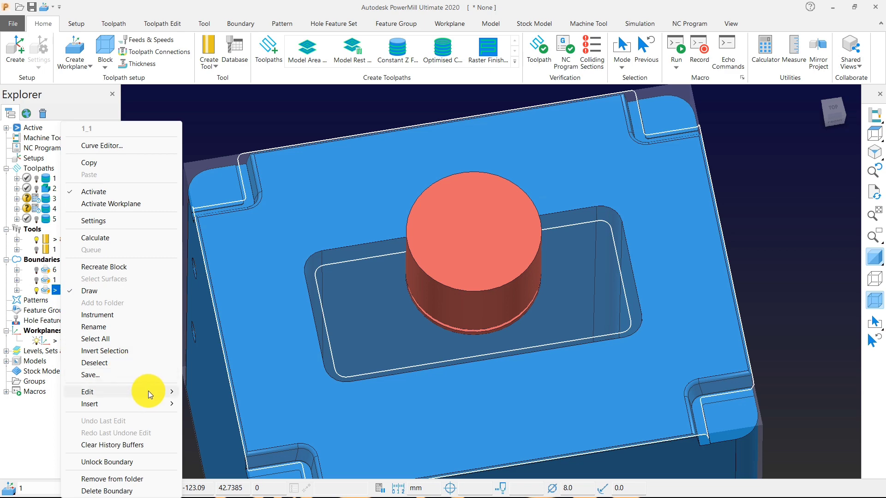
mouse_move(148, 391)
left_click(216, 229)
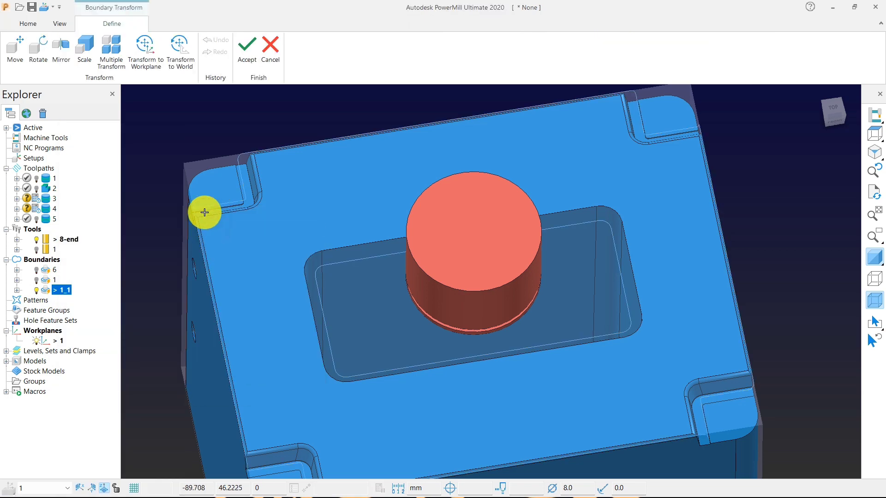
left_click(15, 51)
scroll(551, 279, "down", 5)
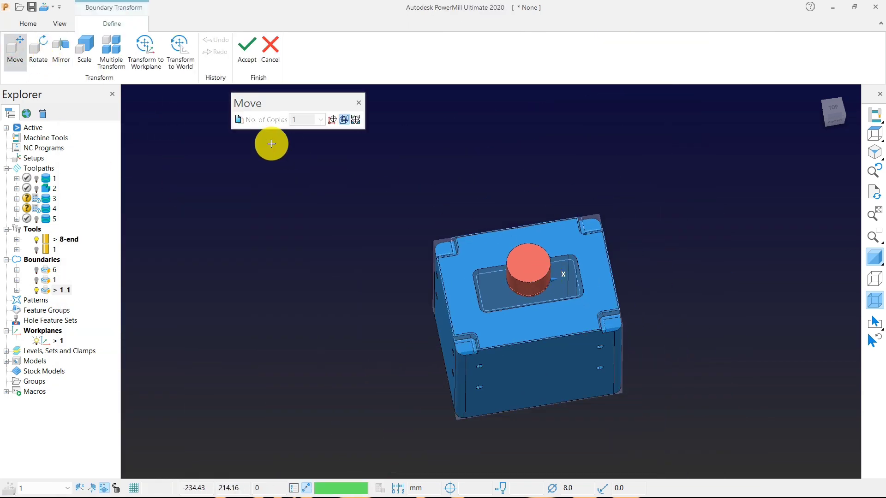
left_click(324, 486)
type("10")
key("Return")
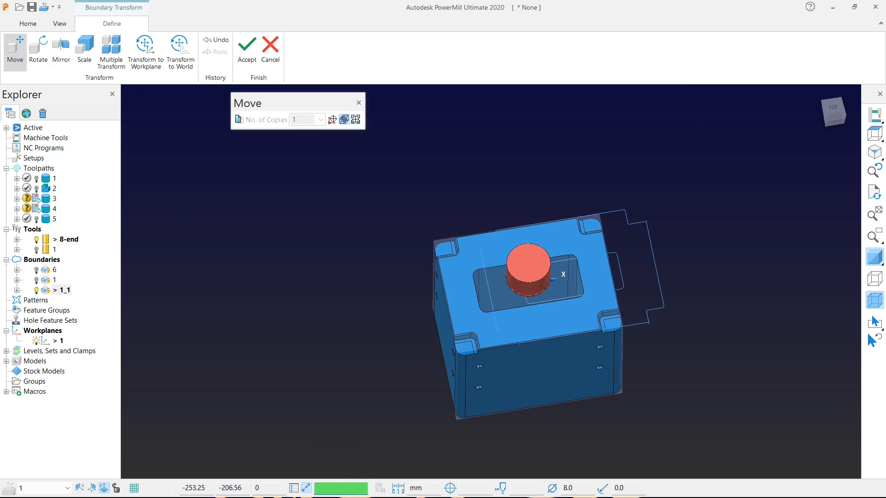
left_click(248, 49)
left_click(348, 172)
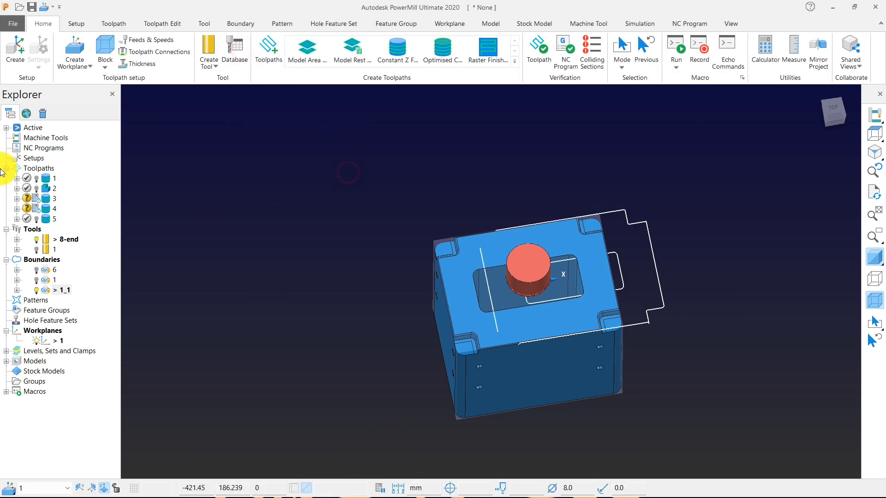
left_click(875, 133)
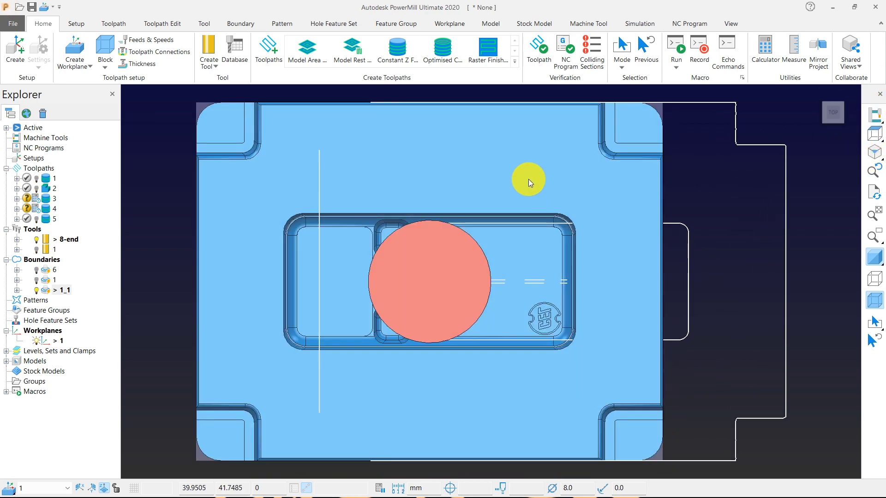
Step: Open the editing history of boundary 1_1 from its Collision Safe settings and select the Move transform edit
scroll(529, 179, "down", 3)
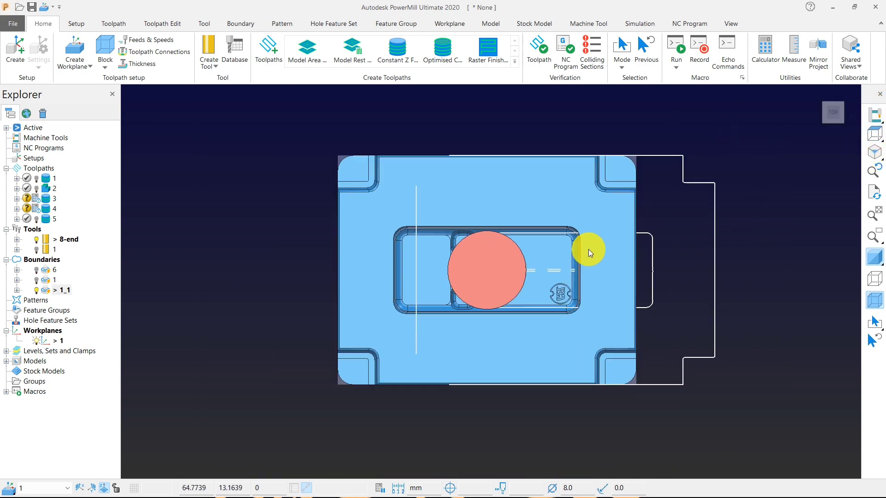
middle_click_drag(588, 249, 510, 205)
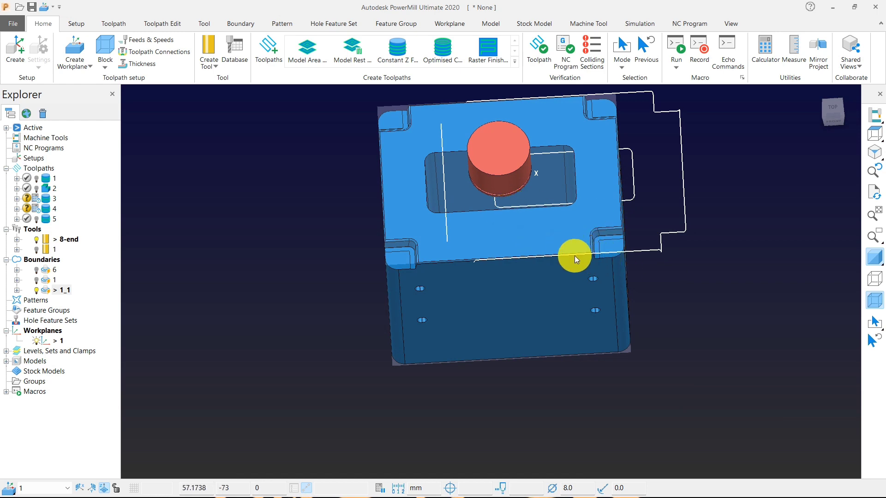
right_click(70, 290)
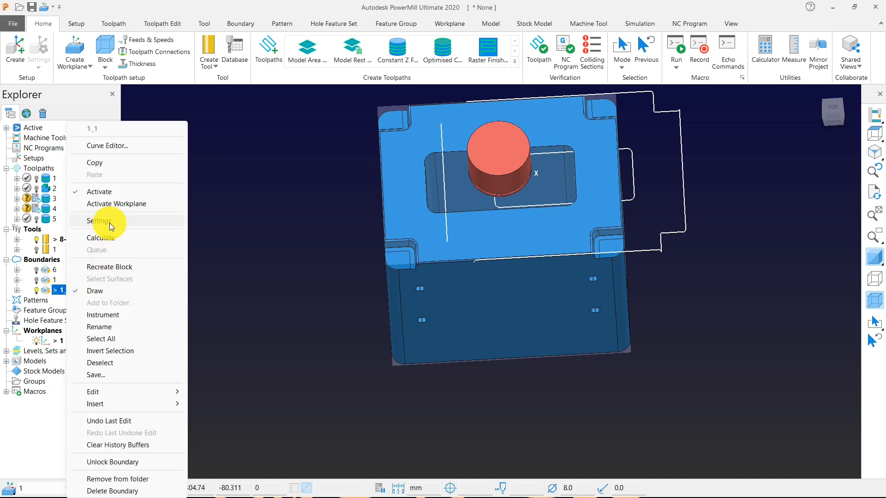
left_click(110, 222)
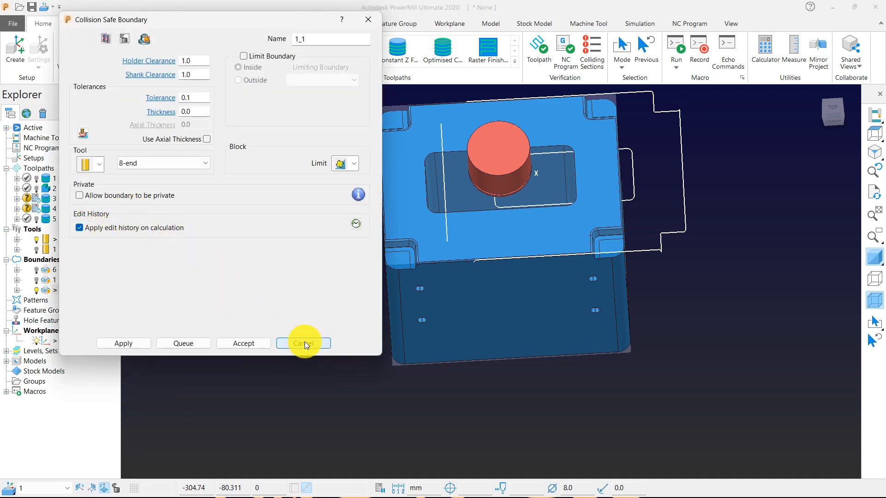
left_click(356, 224)
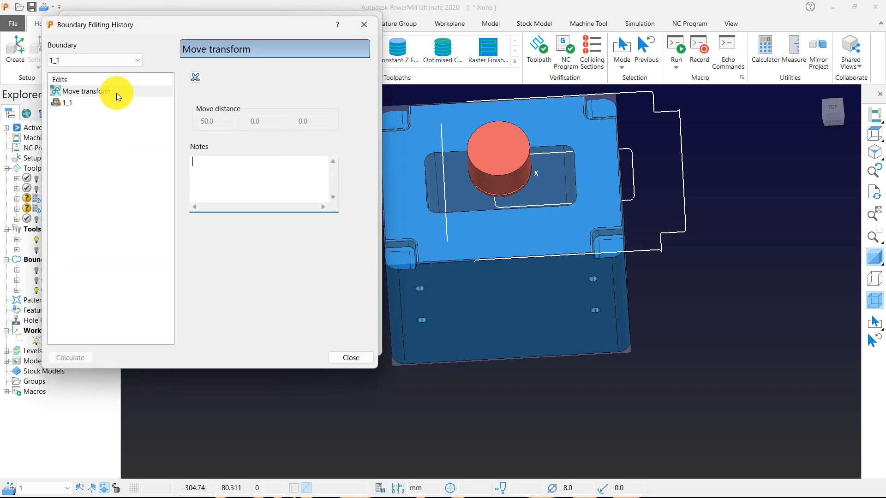
left_click(115, 90)
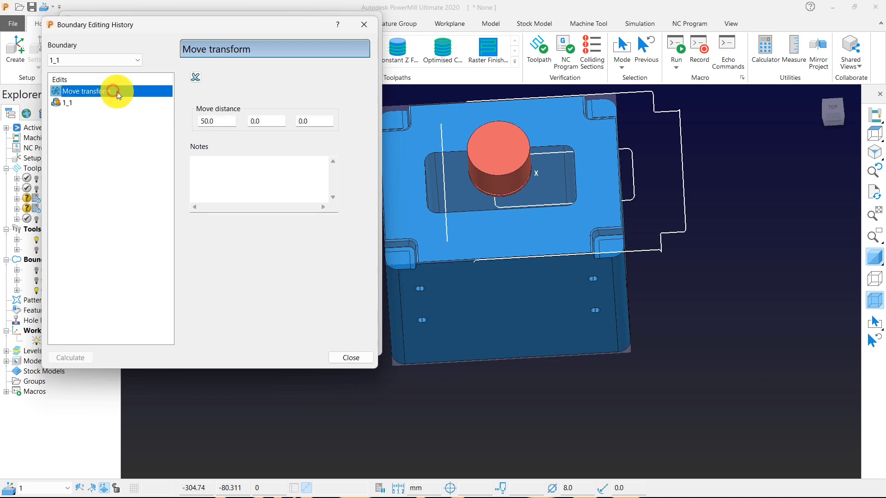
Step: Set the Move transform's Y distance to 50, recalculate boundary 1_1, and close the editing history
double_click(217, 121)
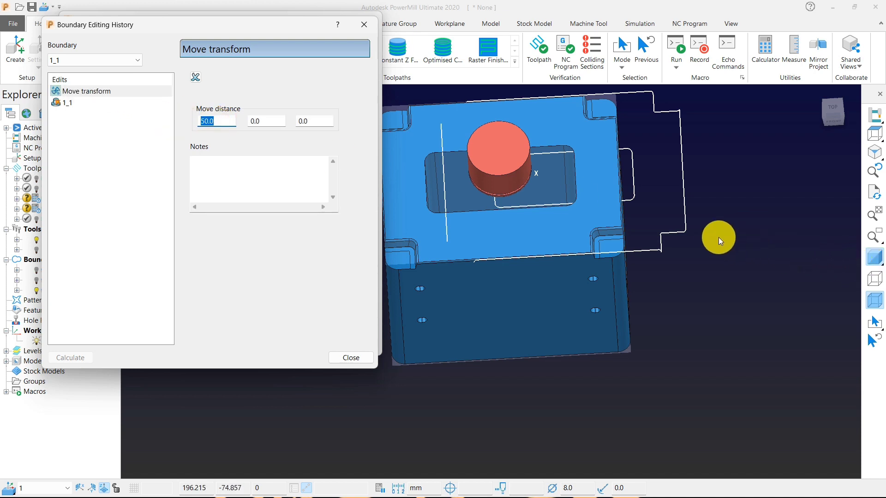
scroll(712, 234, "down", 5)
scroll(692, 213, "up", 2)
scroll(694, 213, "up", 4)
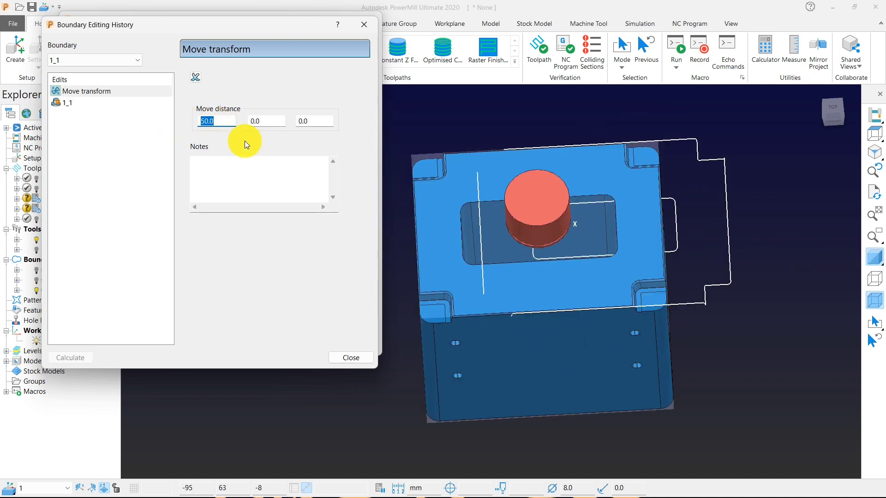
double_click(271, 121)
type("50")
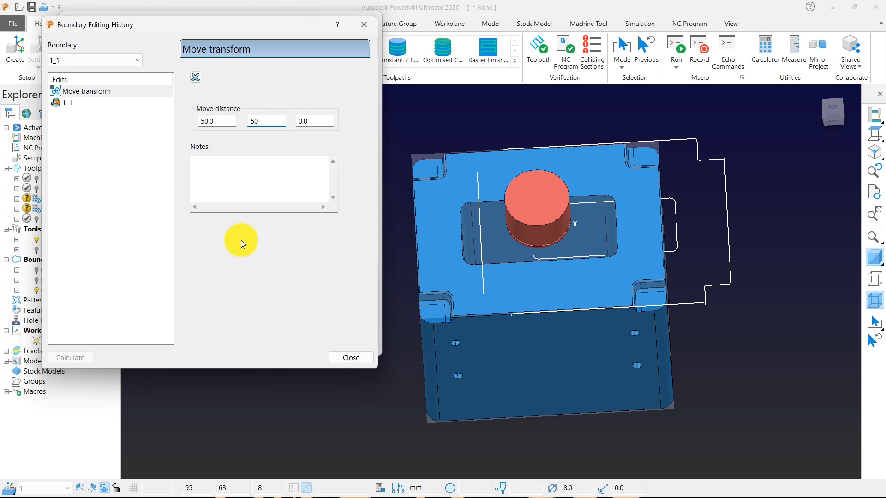
key("Return")
left_click(72, 358)
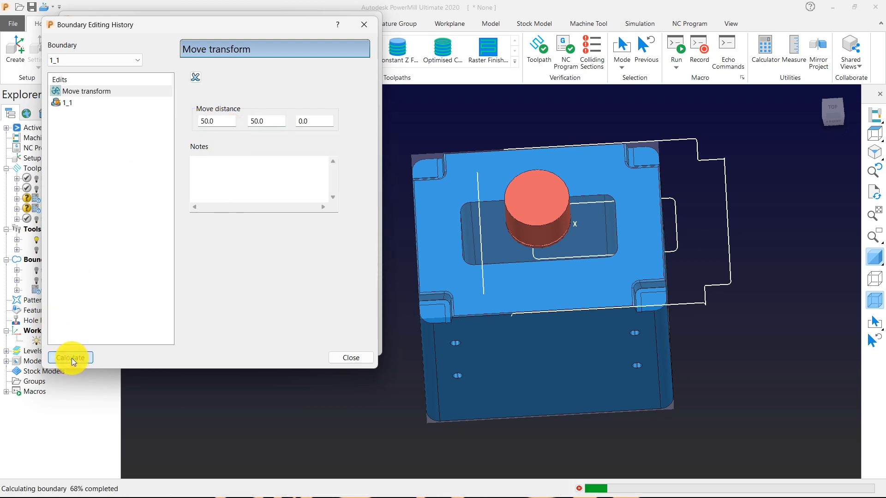
scroll(605, 212, "down", 3)
scroll(605, 212, "down", 1)
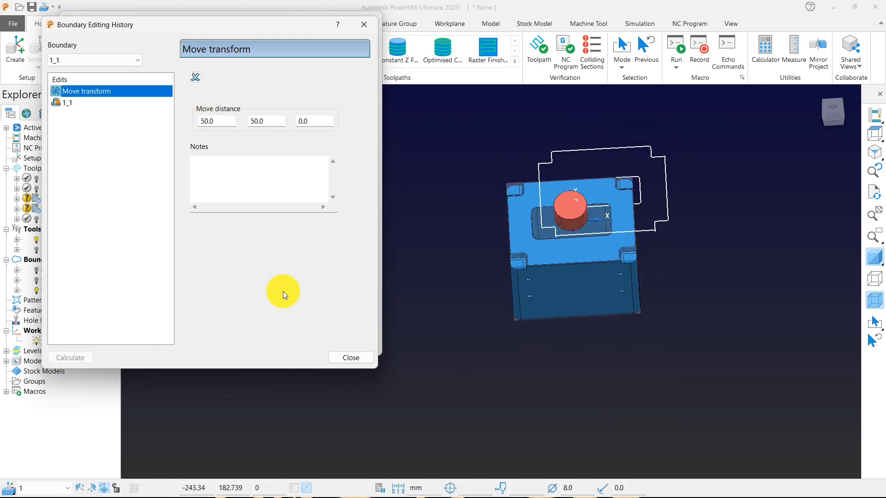
left_click(350, 357)
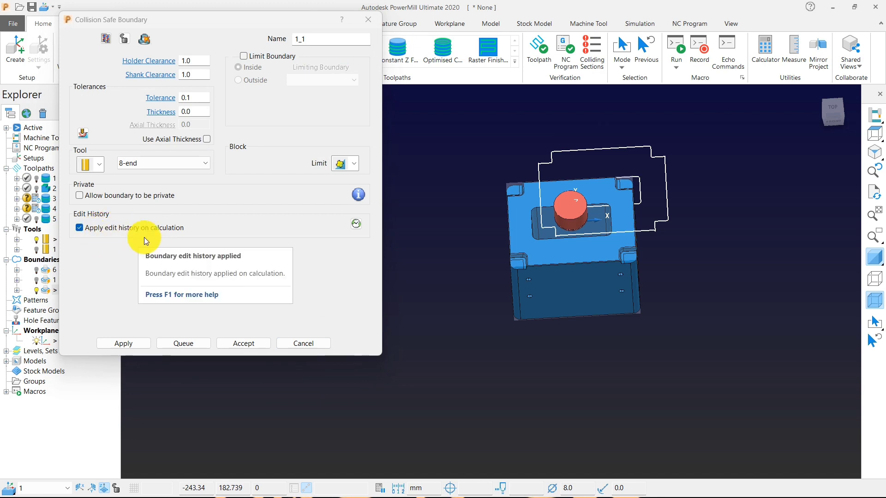
Step: Turn off applying the edit history on calculation for boundary 1_1, then apply and accept its settings
left_click(80, 228)
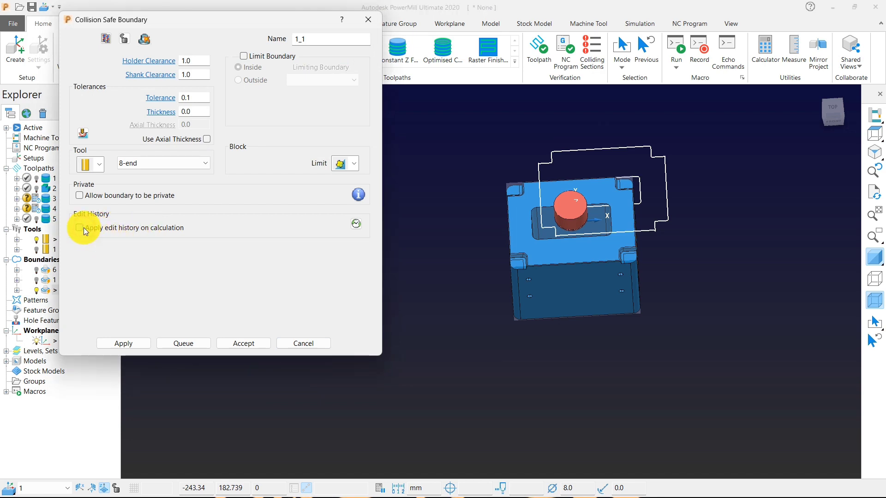
left_click(127, 344)
left_click(243, 344)
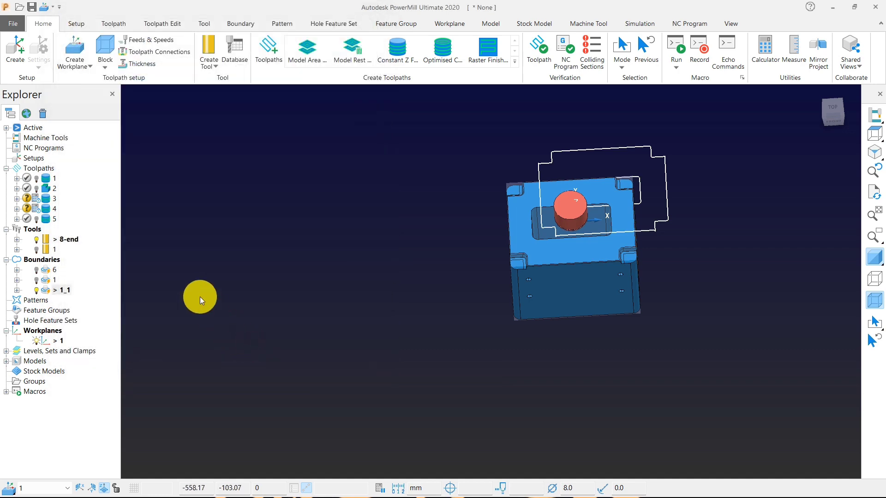
Step: Set the Y distance of boundary 1_1's Move transform to 100 in the editing history, recalculate the boundary, and close the history
right_click(62, 291)
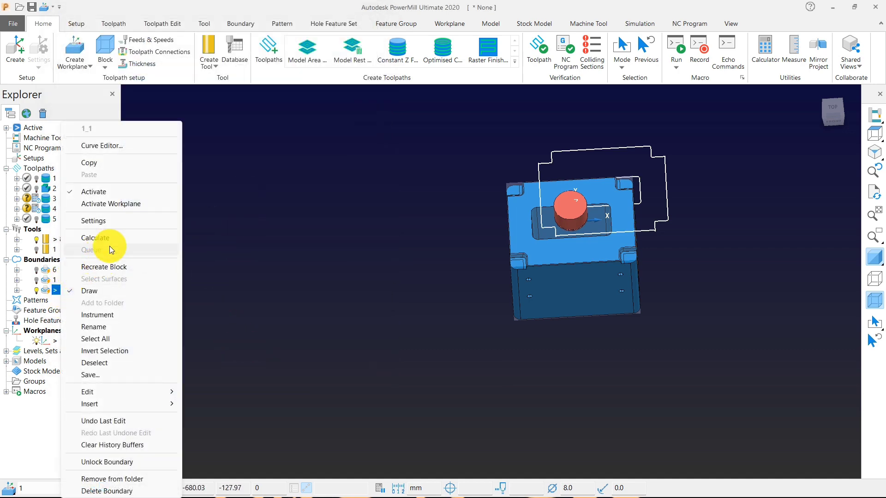
left_click(111, 221)
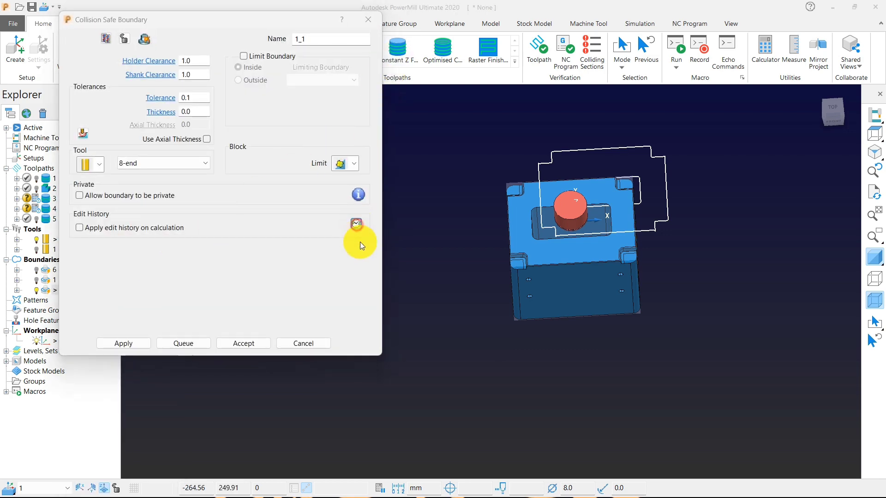
left_click(356, 225)
left_click(95, 92)
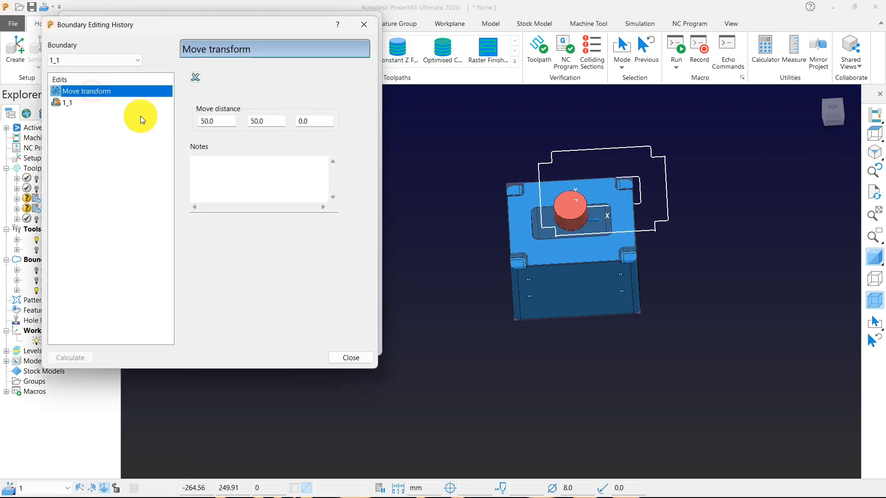
left_click(274, 123)
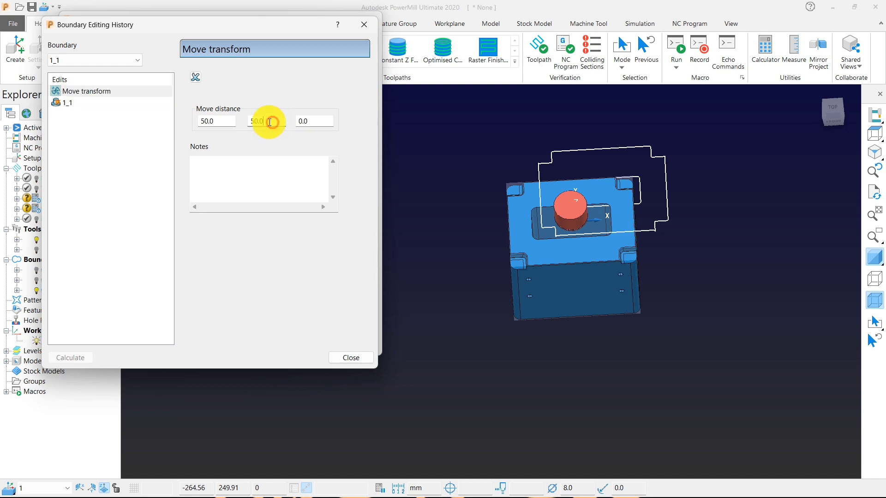
type("10")
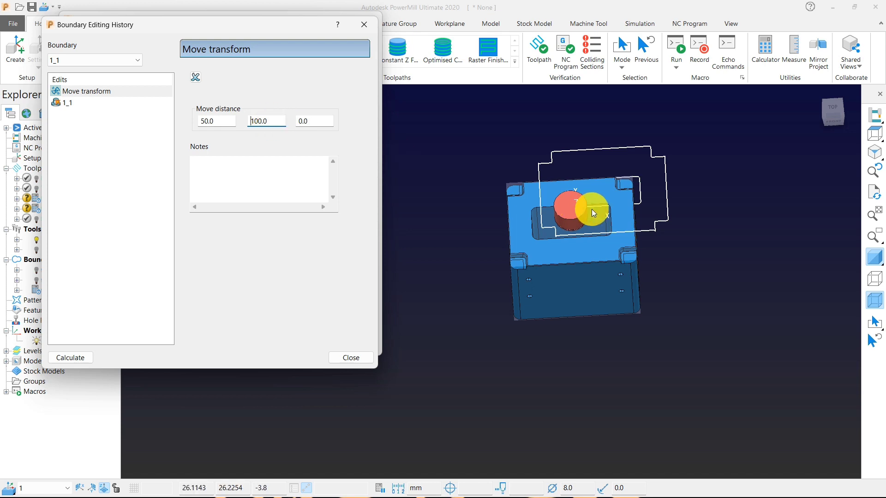
left_click(224, 122)
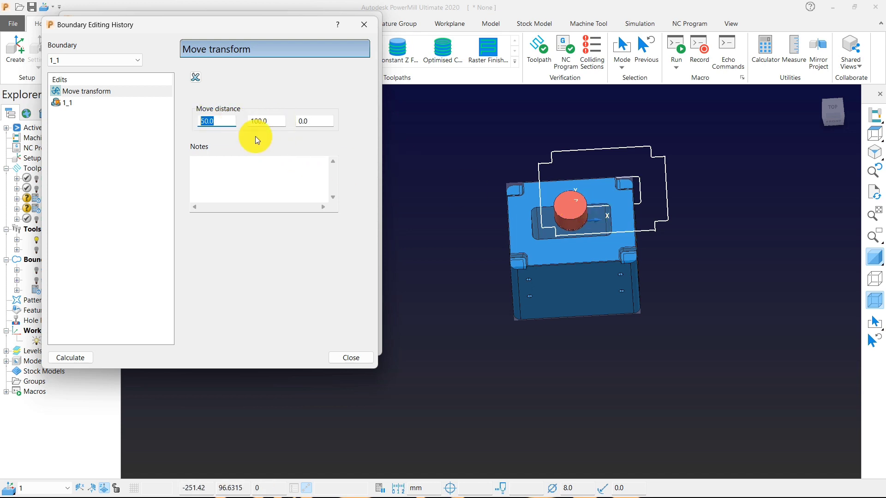
left_click(69, 358)
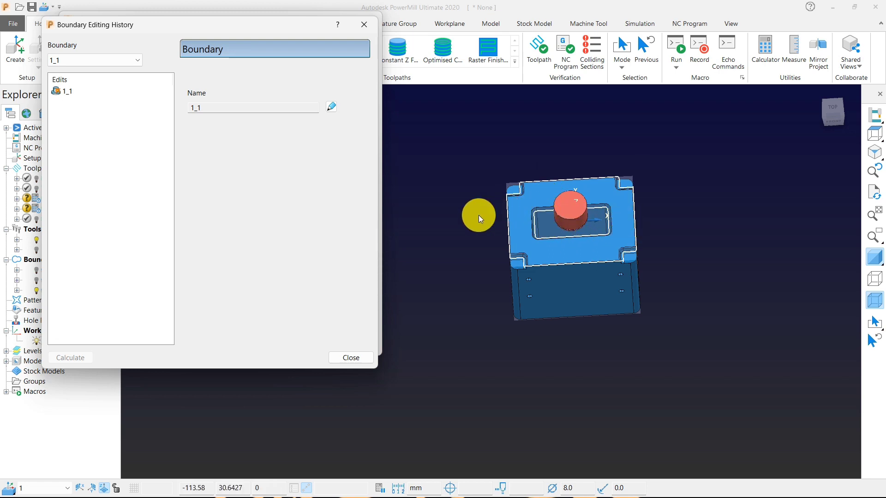
left_click(354, 364)
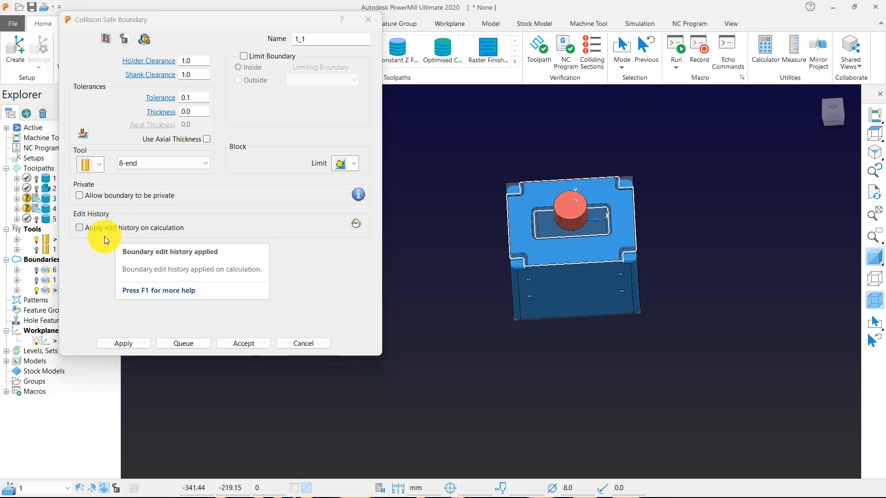
Step: Examine the edit history option and the private boundary information of boundary 1_1, leaving its settings without changes
left_click(91, 229)
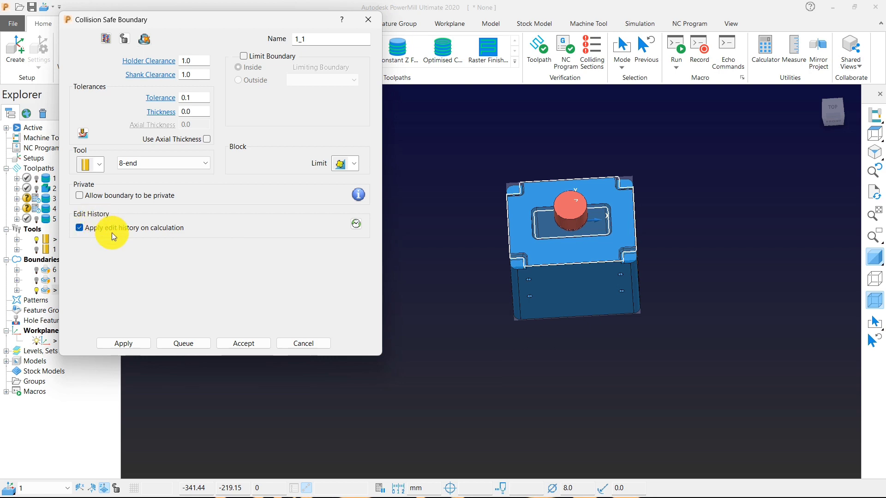
left_click(111, 231)
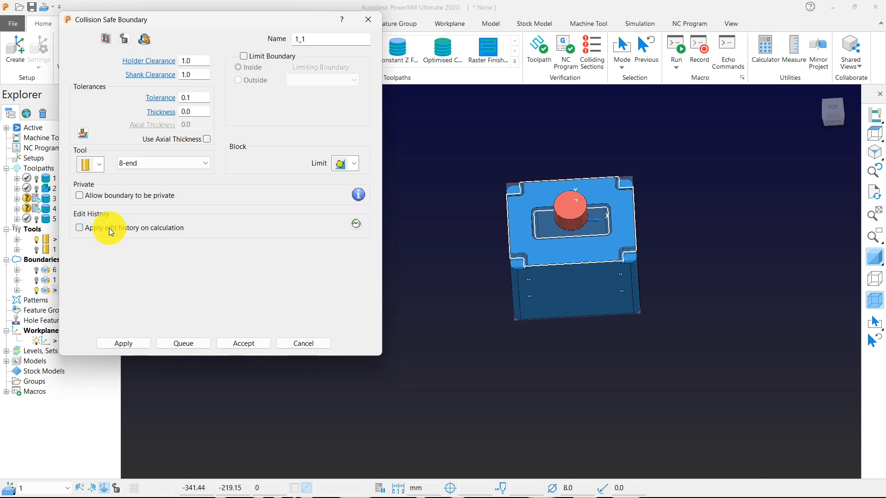
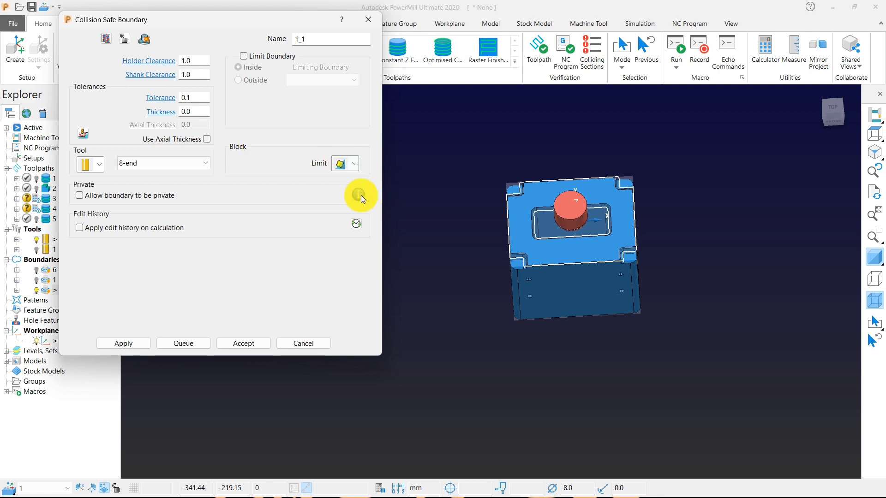
mouse_move(361, 195)
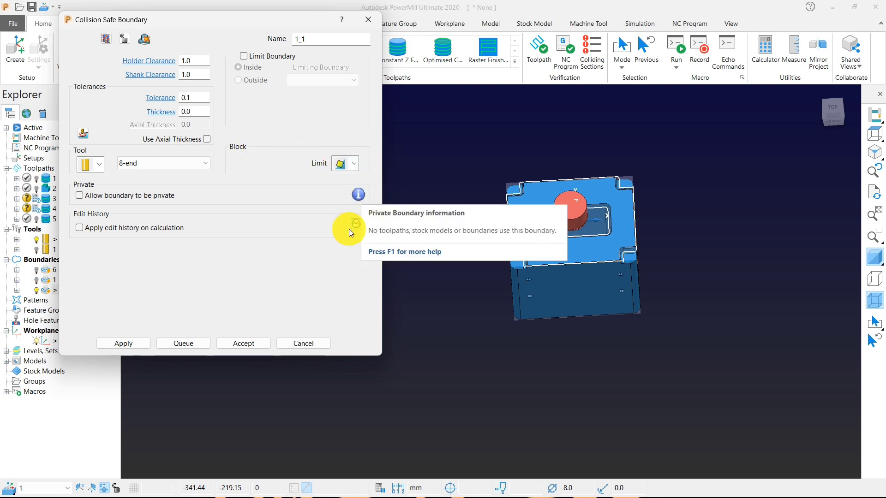
left_click(304, 343)
Step: Activate toolpath 1, boundary 6 and toolpath 2 in turn, and show the private boundaries in the boundary list
double_click(43, 178)
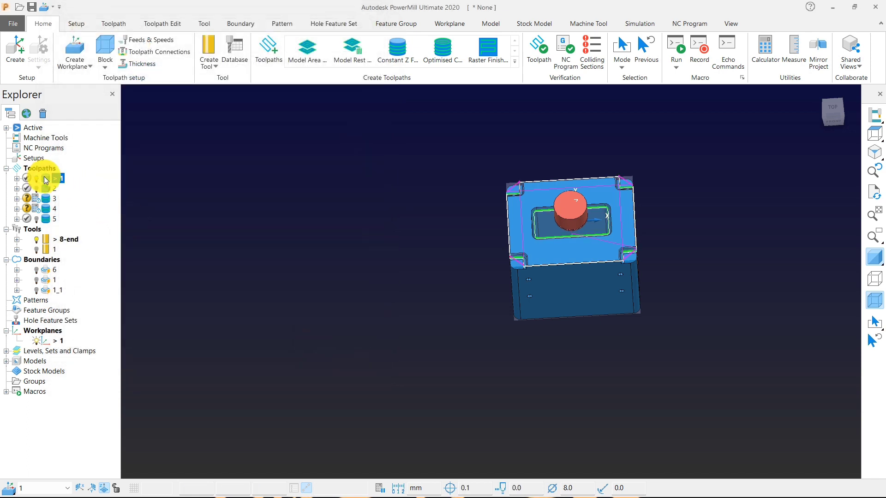
double_click(48, 271)
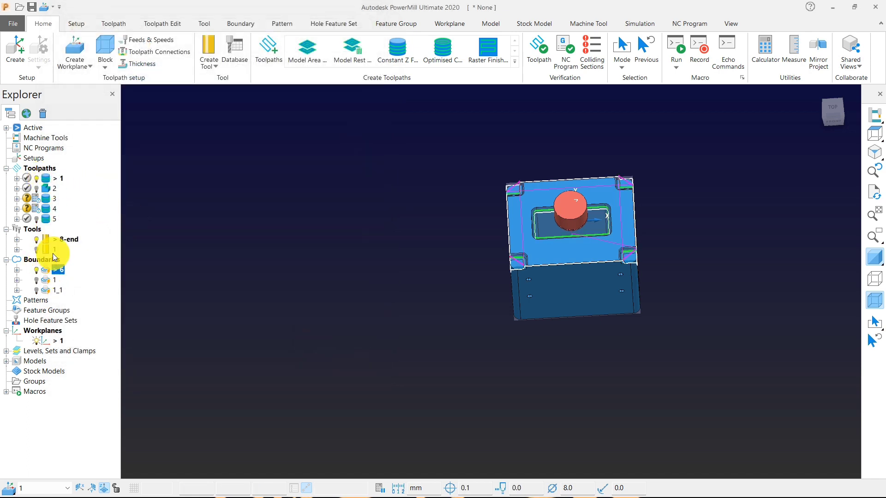
double_click(47, 188)
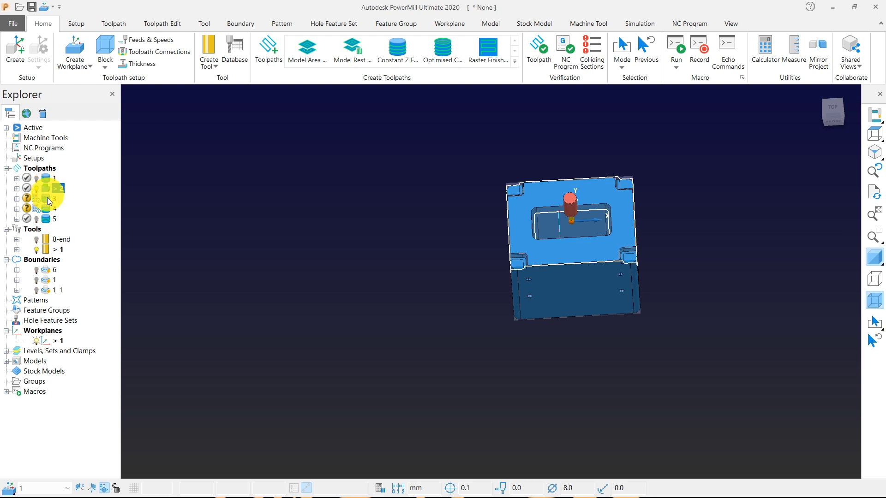
right_click(38, 258)
left_click(64, 302)
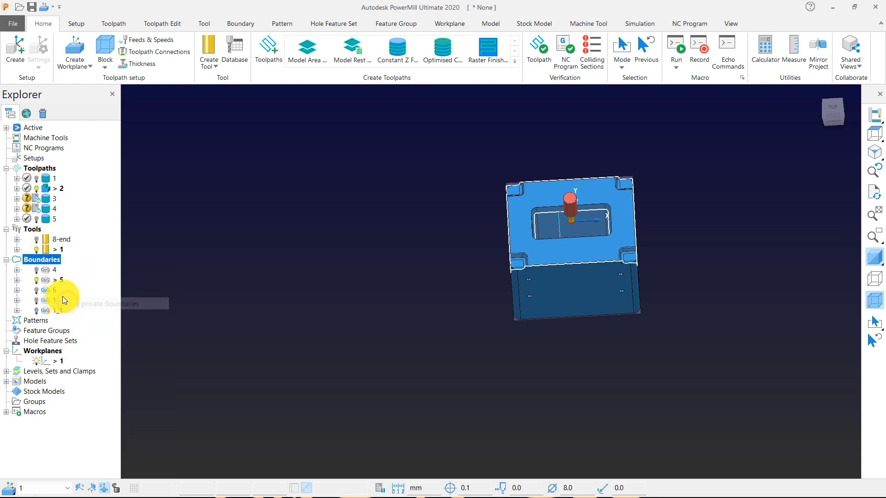
Step: Activate boundary 4 and check in its settings which toolpath it is private to
double_click(48, 267)
right_click(46, 268)
left_click(68, 227)
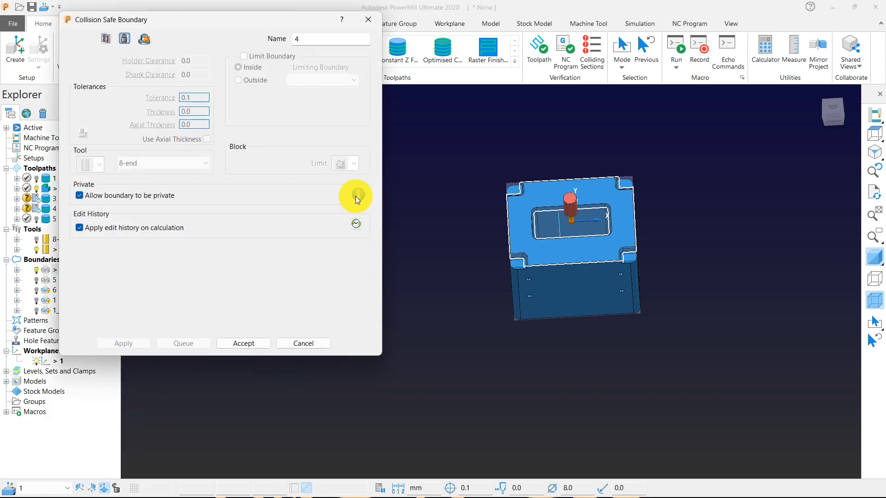
mouse_move(356, 195)
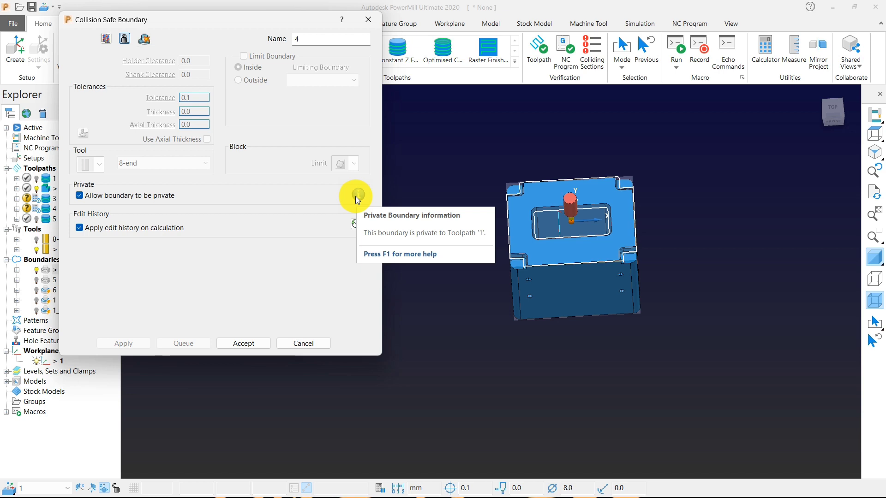
left_click(303, 343)
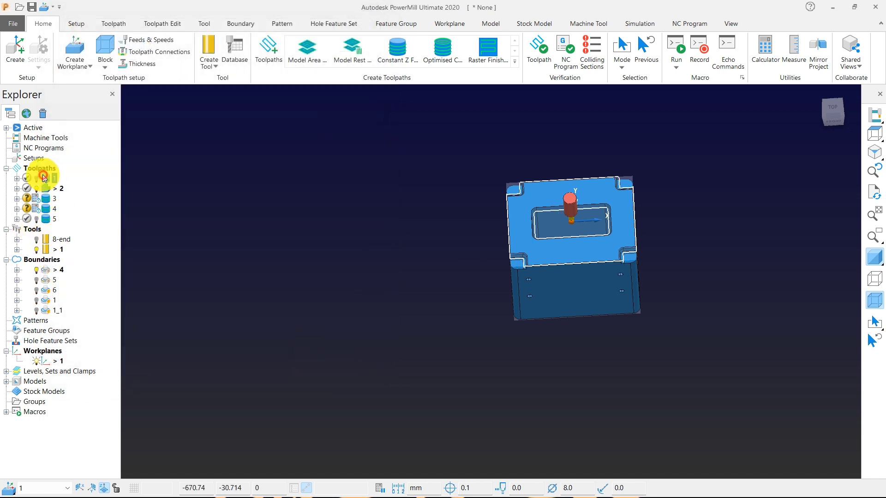
Step: Activate toolpath 1 and boundary 1_1, and open the boundary's Collision Safe settings
double_click(42, 178)
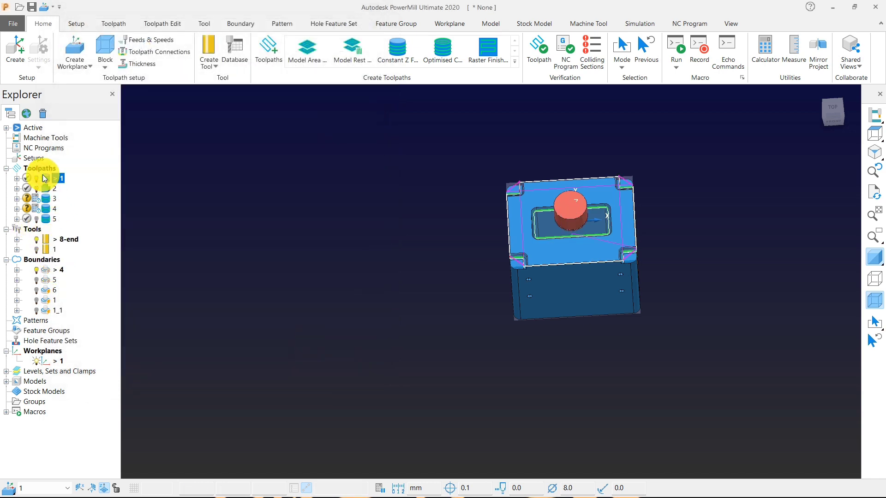
double_click(49, 311)
right_click(45, 310)
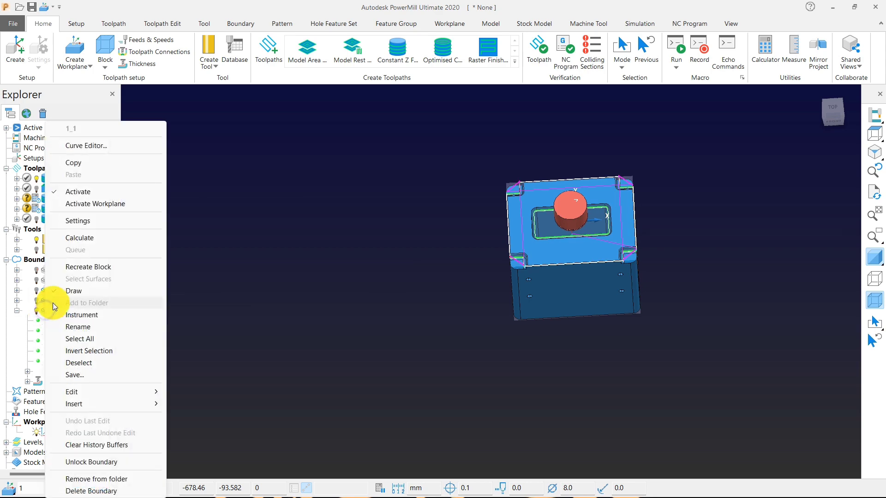
left_click(89, 219)
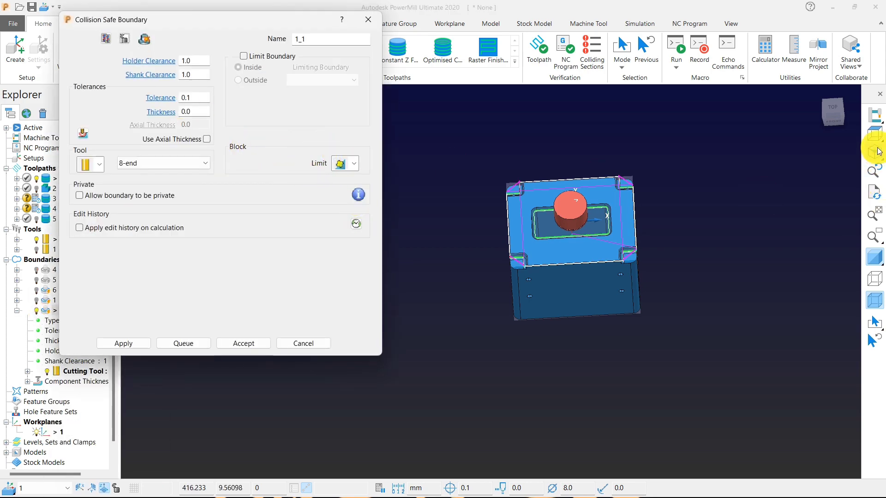
Step: Set the Block limit of boundary 1_1 to allow it outside the block, and recalculate the boundary
left_click(874, 133)
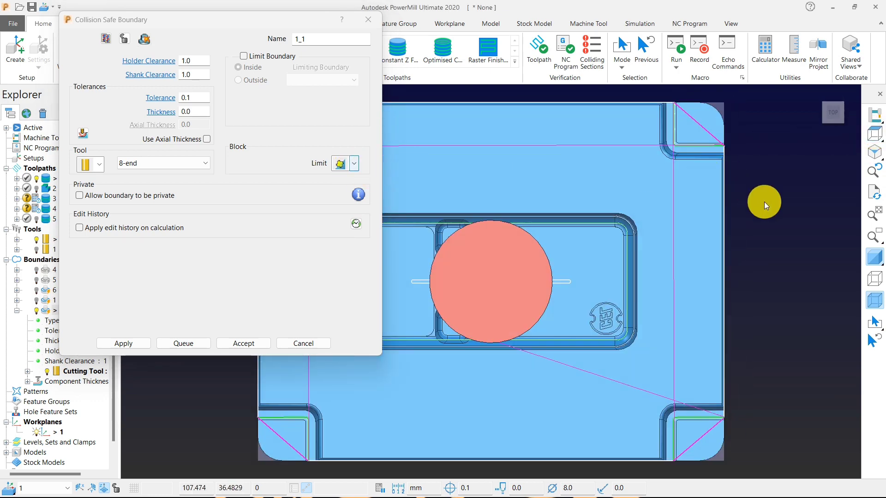
scroll(764, 208, "down", 4)
middle_click_drag(634, 214, 635, 187)
scroll(607, 204, "up", 6)
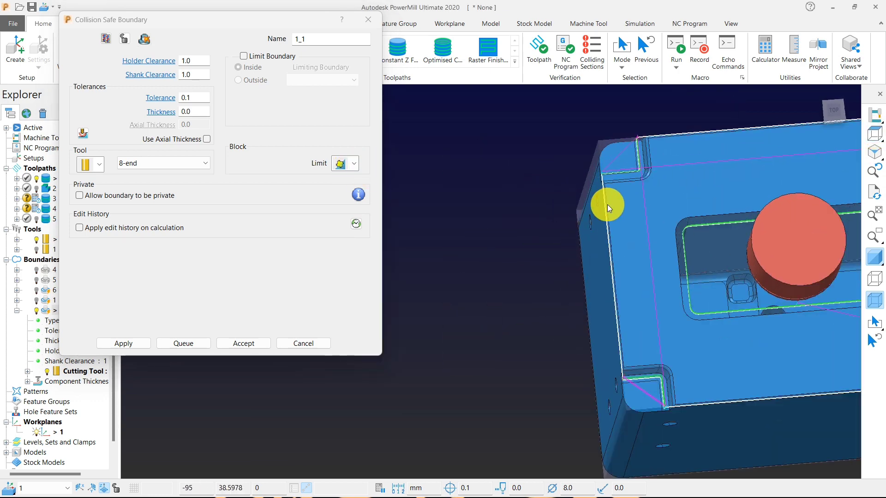
scroll(561, 222, "down", 6)
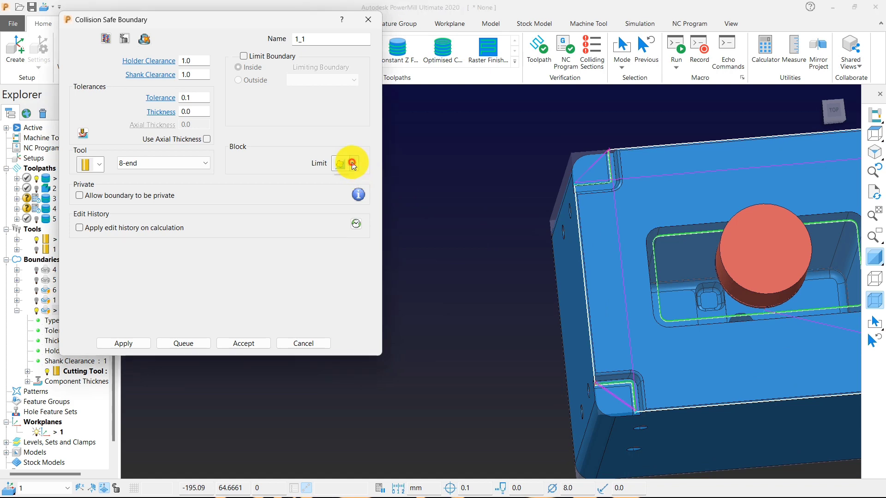
left_click(128, 340)
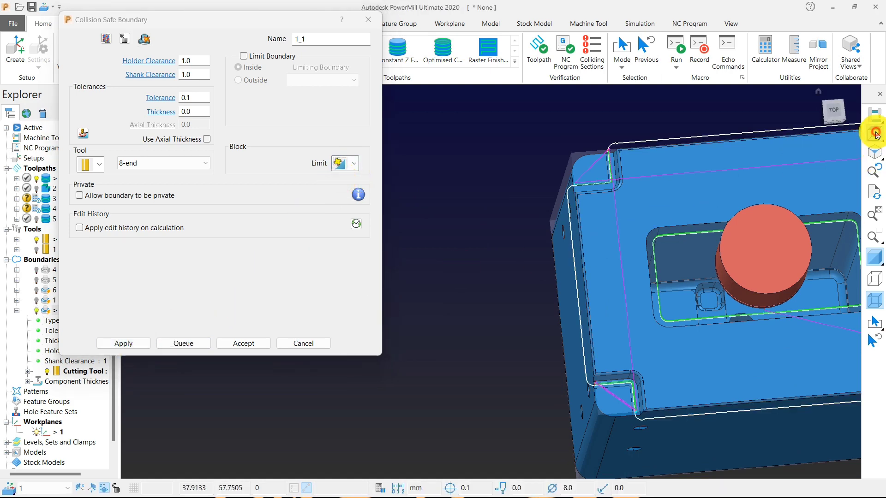
Step: Set the Block limit of boundary 1_1 back to the block edges, and recalculate it with the model shading hidden
left_click(875, 133)
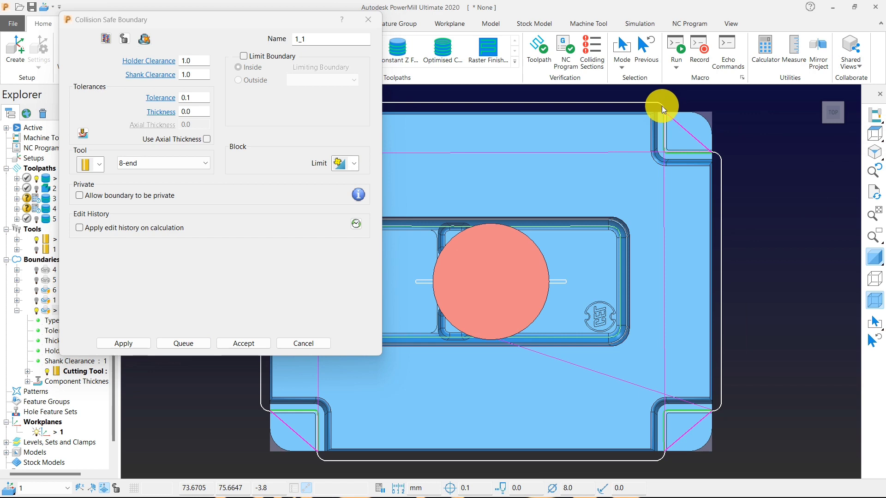
left_click(874, 257)
scroll(818, 268, "down", 4)
scroll(617, 214, "up", 5)
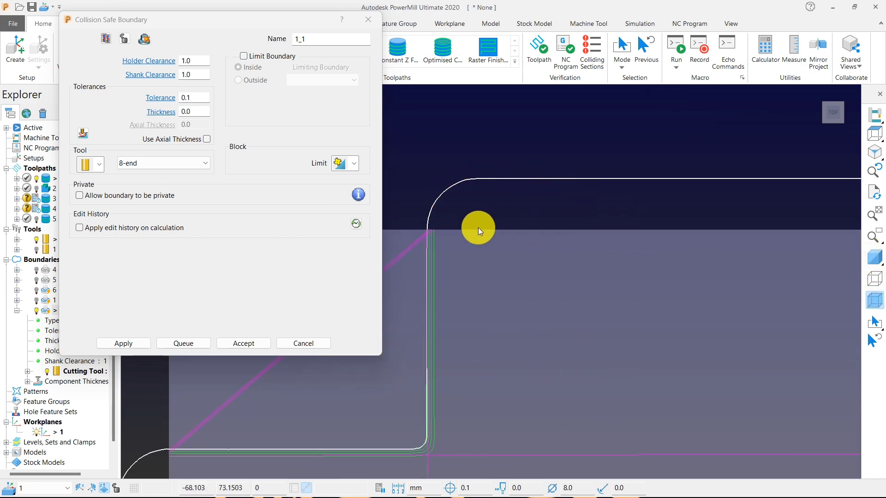
left_click(340, 163)
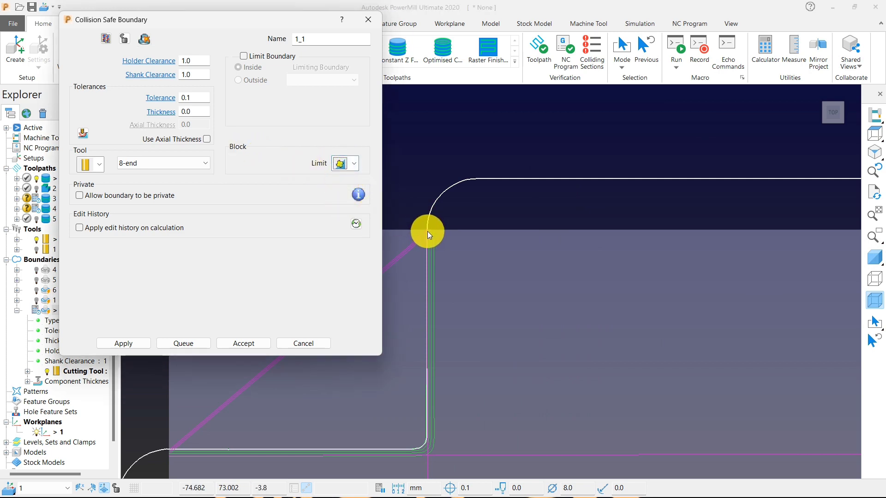
scroll(519, 212, "down", 3)
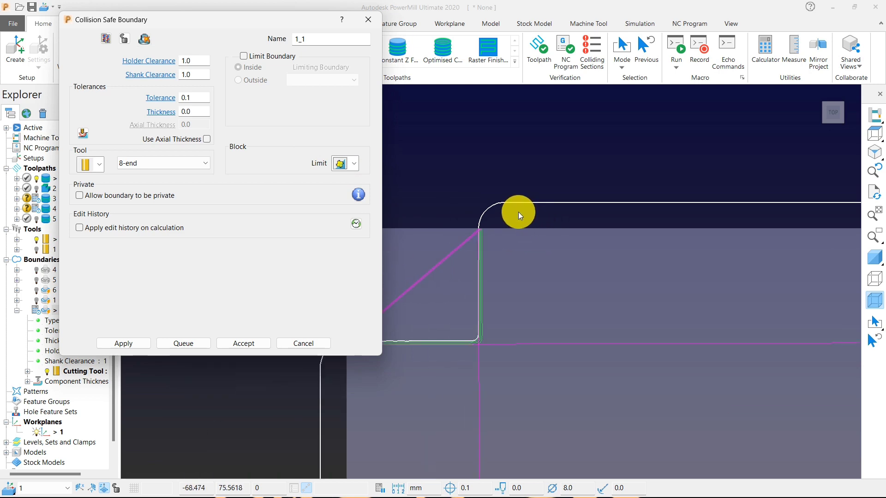
left_click(131, 342)
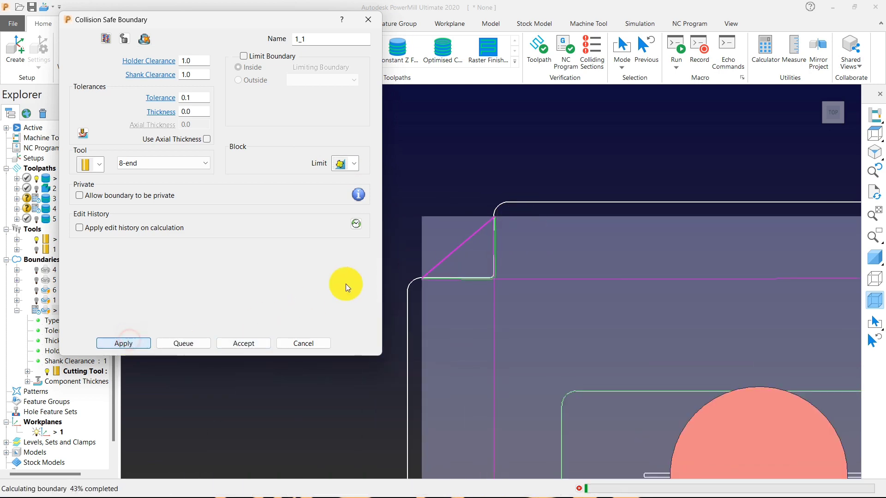
scroll(502, 226, "down", 5)
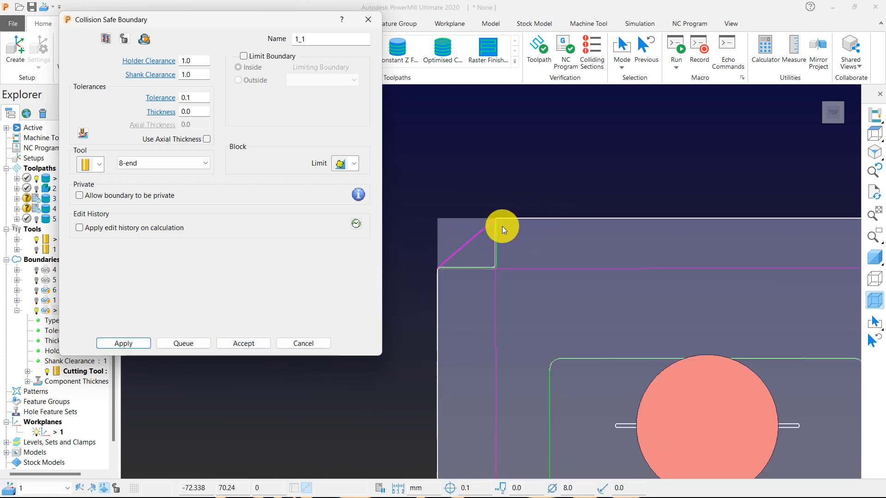
middle_click_drag(620, 308, 585, 258)
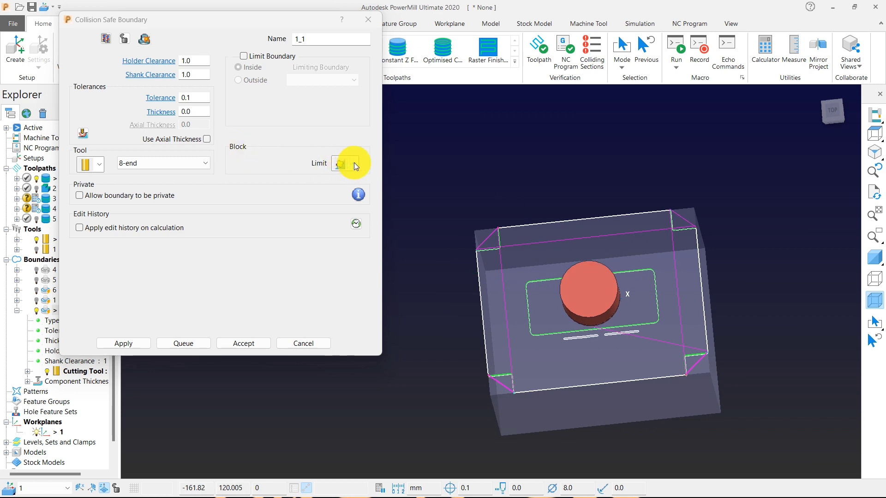
Step: Set boundary 1_1's Block limit to allow it outside the block, enable Limit Boundary with Inside, and accept the settings
left_click(354, 164)
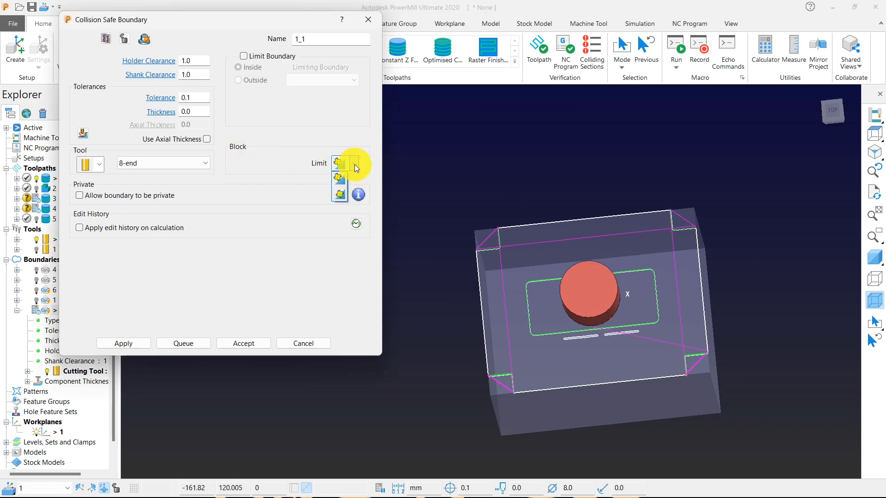
left_click(354, 164)
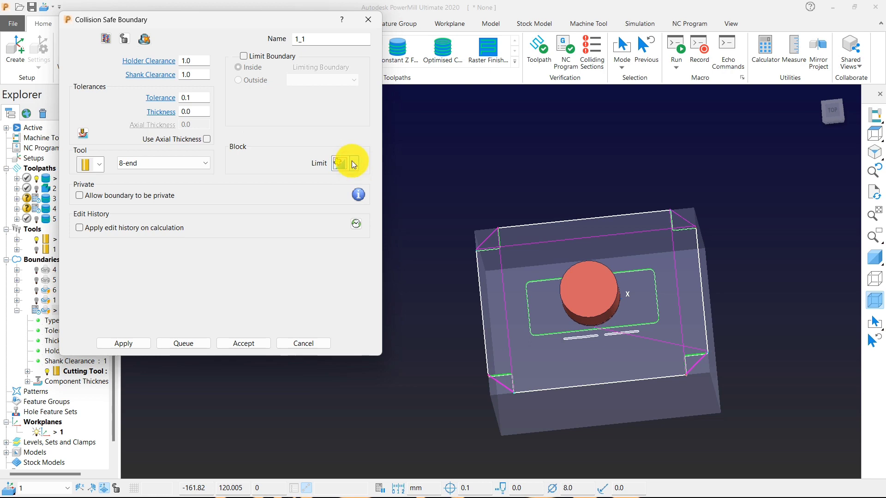
left_click(270, 58)
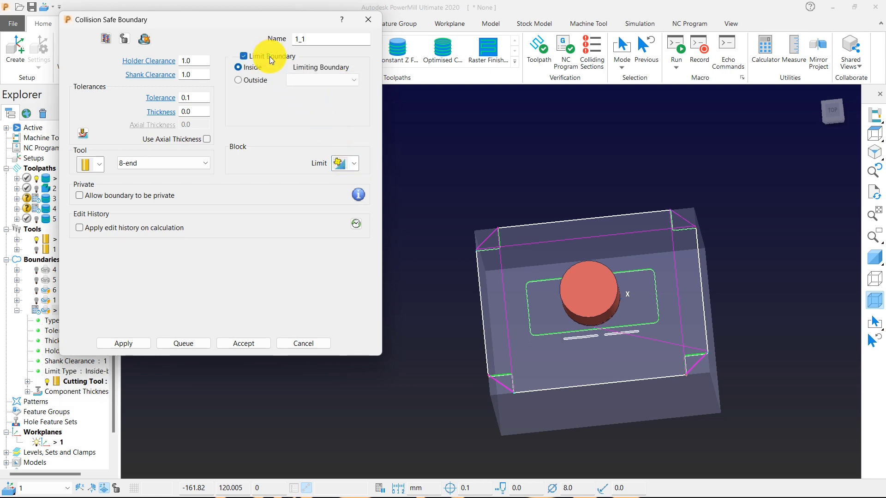
left_click(873, 138)
left_click(257, 344)
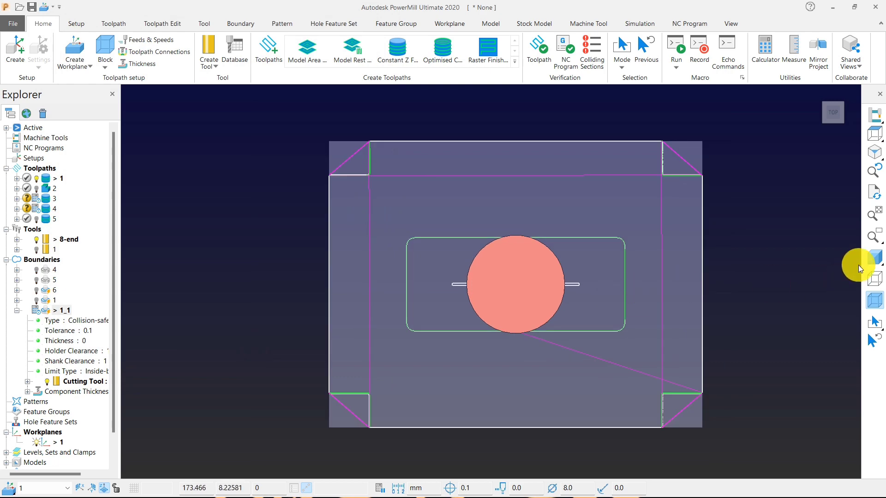
Step: Shade the model and select the surfaces of its upper-left corner step in the top view
left_click(870, 258)
mouse_move(859, 262)
middle_mouse_down()
mouse_move(610, 291)
mouse_move(618, 345)
mouse_move(521, 248)
middle_mouse_up()
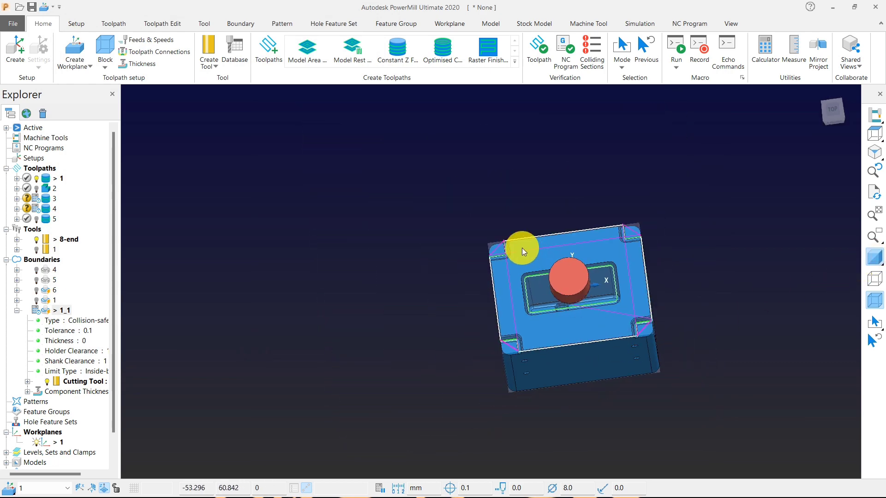
scroll(522, 248, "up", 5)
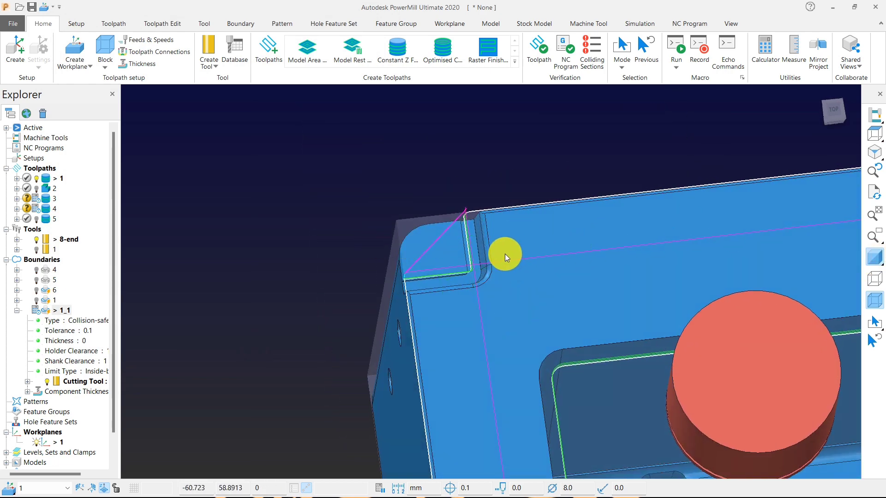
left_click(873, 134)
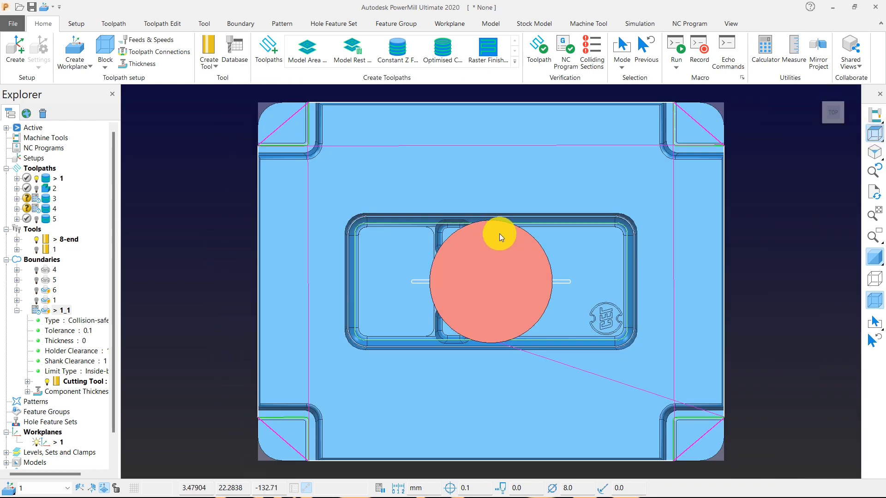
scroll(499, 234, "down", 3)
scroll(409, 182, "up", 6)
left_click_drag(248, 111, 416, 262)
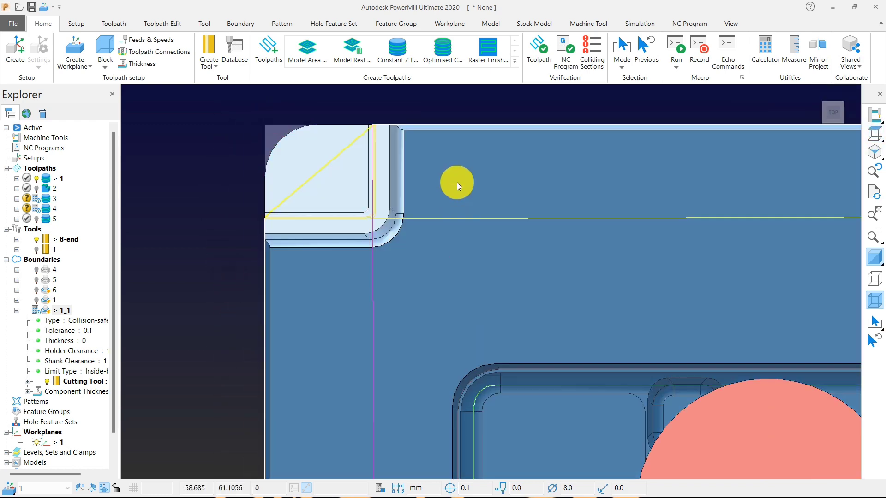
Step: Calculate a Box block of type Model around the selected corner surfaces, hide the model shading, and accept the block
left_click(105, 46)
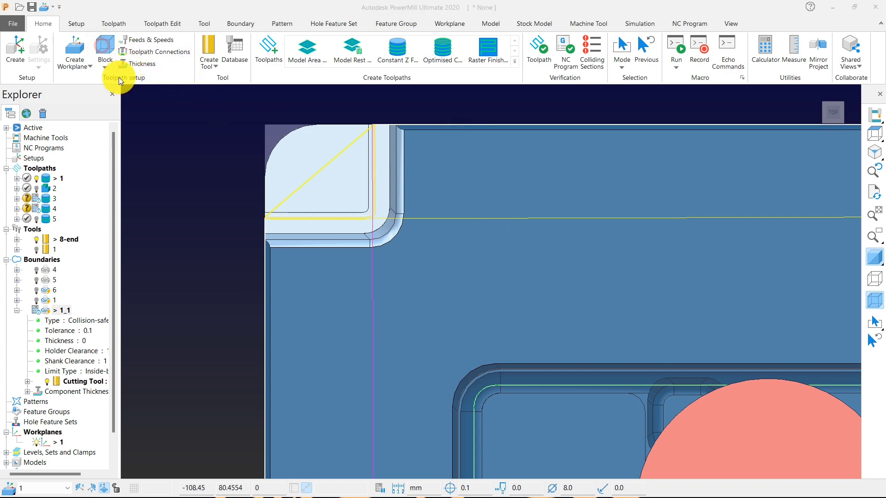
left_click(196, 299)
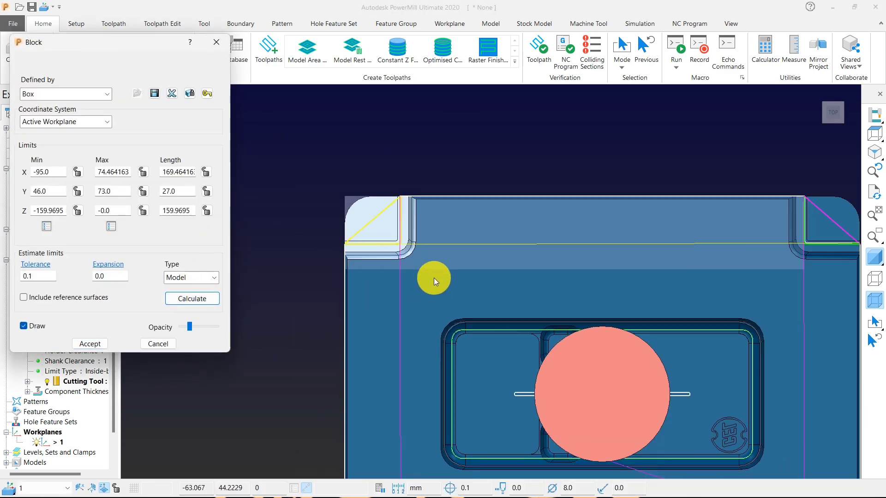
scroll(526, 210, "down", 3)
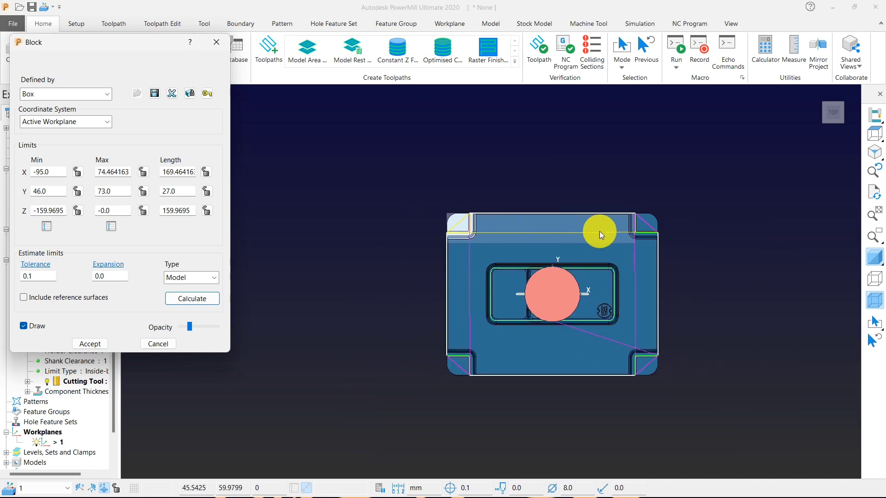
middle_click_drag(599, 231, 635, 237)
left_click(878, 277)
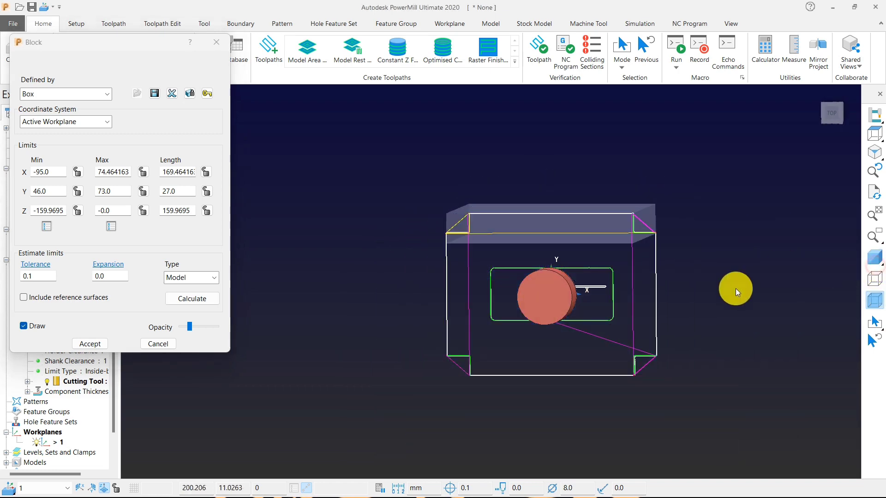
middle_click_drag(735, 288, 588, 233)
left_click(105, 344)
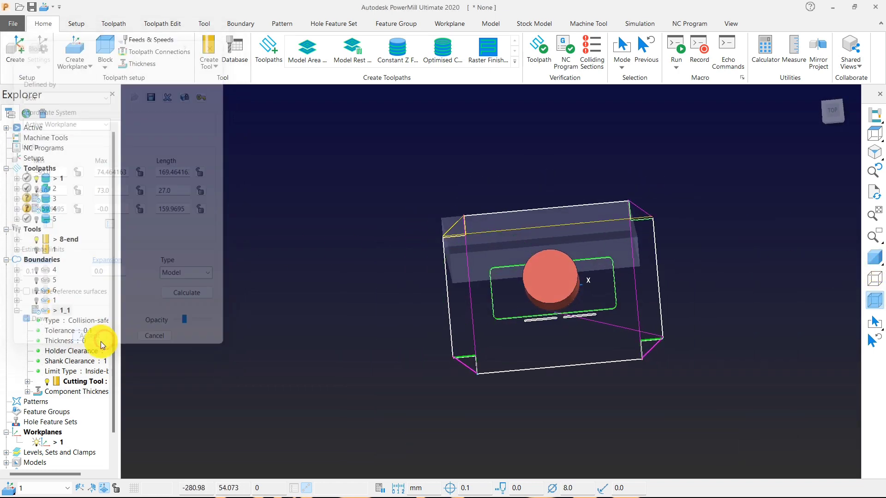
Step: Deactivate toolpath 1 and collapse the details of boundary 1_1 in the boundary list
double_click(45, 178)
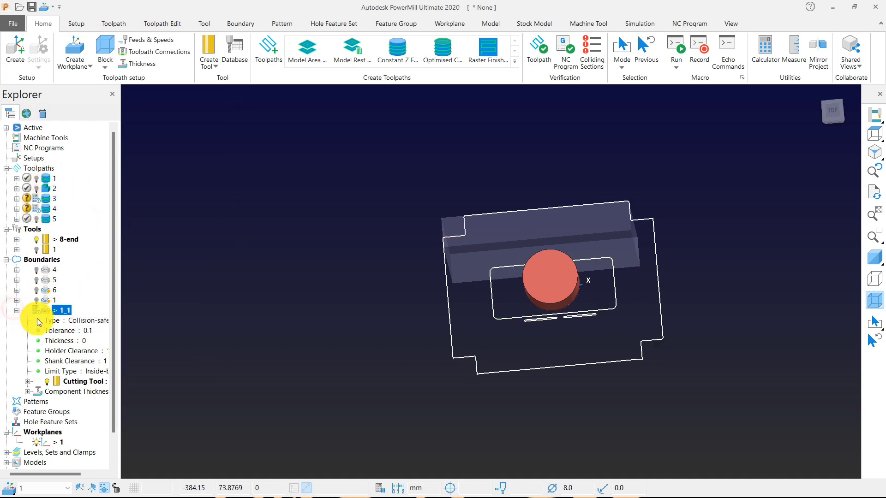
left_click(17, 310)
left_click(57, 309)
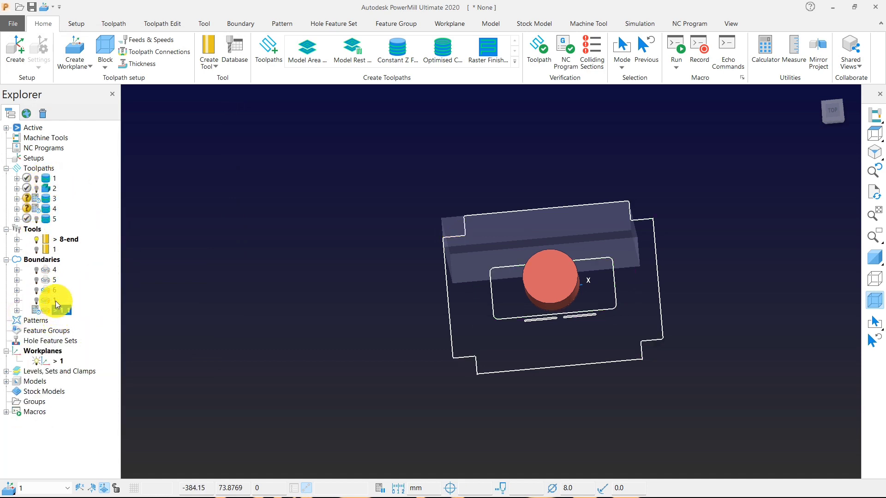
right_click(46, 259)
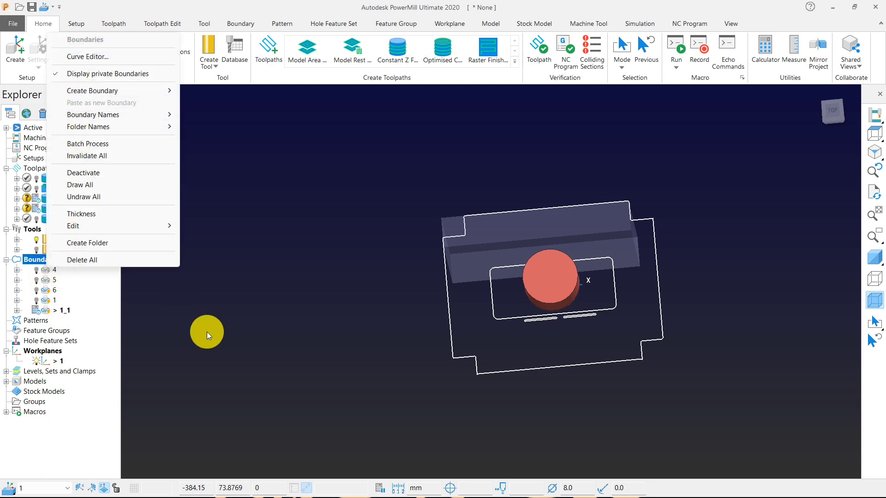
left_click(247, 368)
Step: Create a Block boundary from the current Box block, then calculate and accept it
right_click(271, 136)
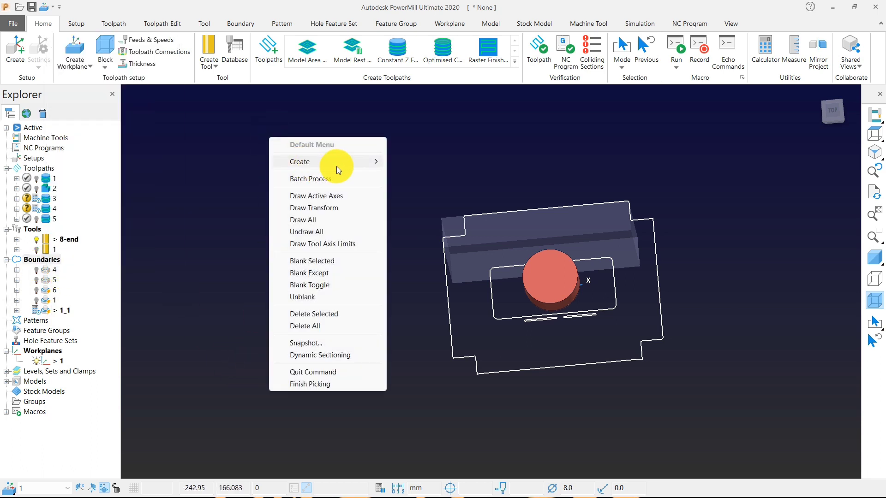
mouse_move(336, 165)
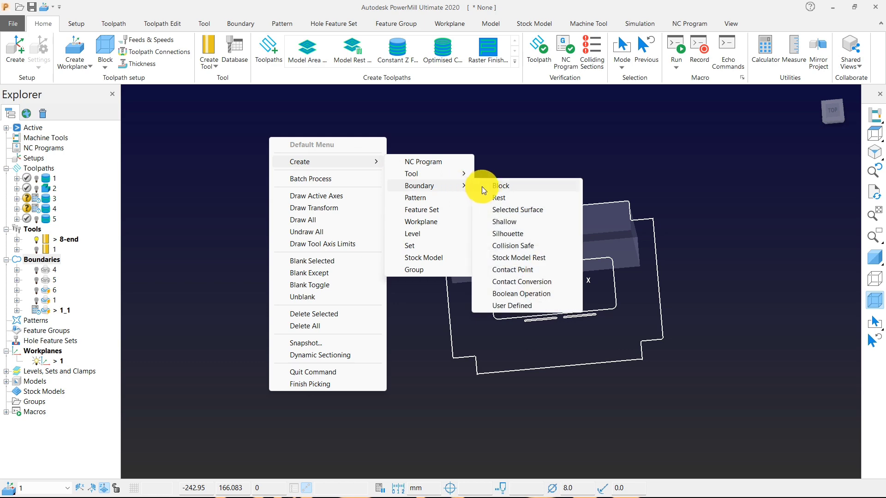
left_click(481, 187)
left_click(163, 343)
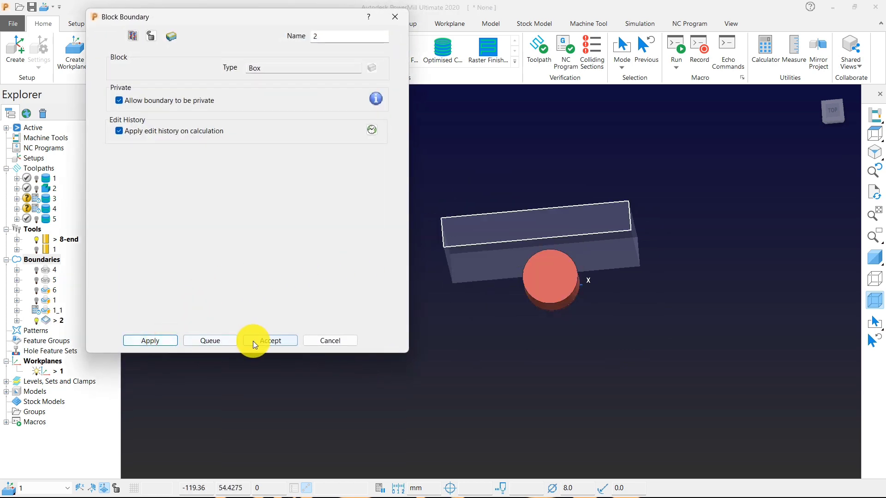
left_click(258, 341)
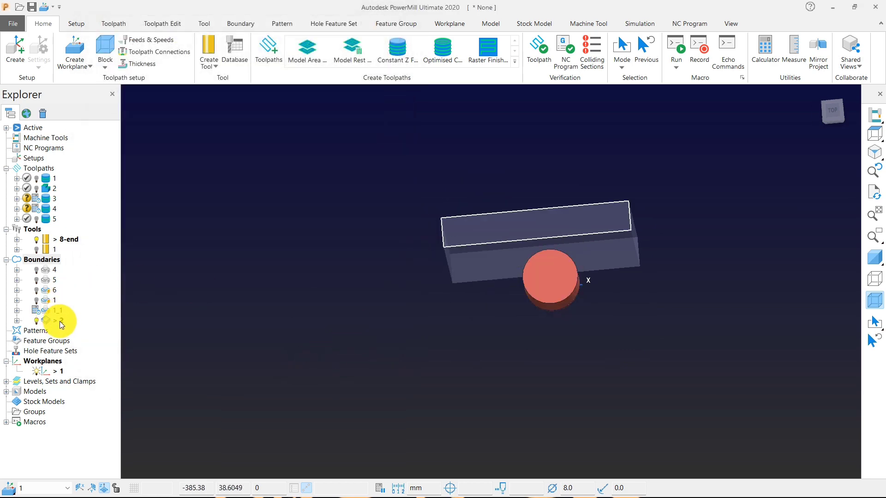
Step: Rename the new Block boundary as block and shade the model to check the boundary against it
left_click(59, 320)
type("bl")
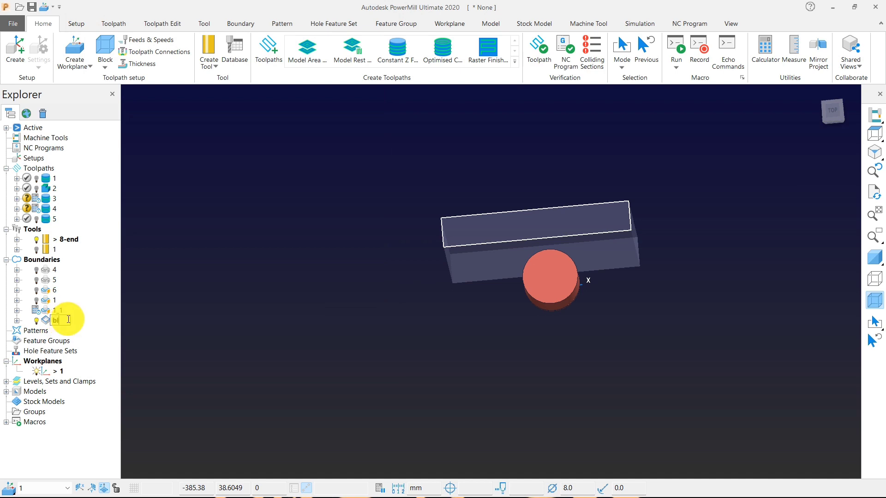
type("ock")
key("Return")
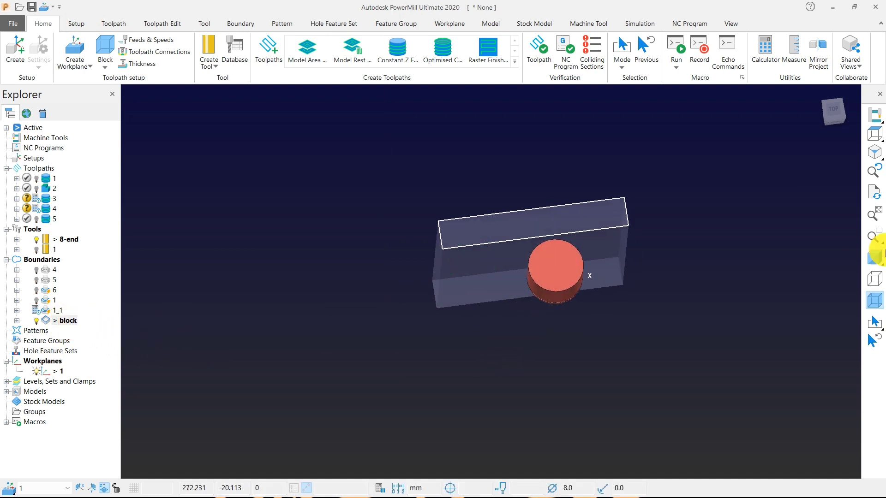
left_click(875, 257)
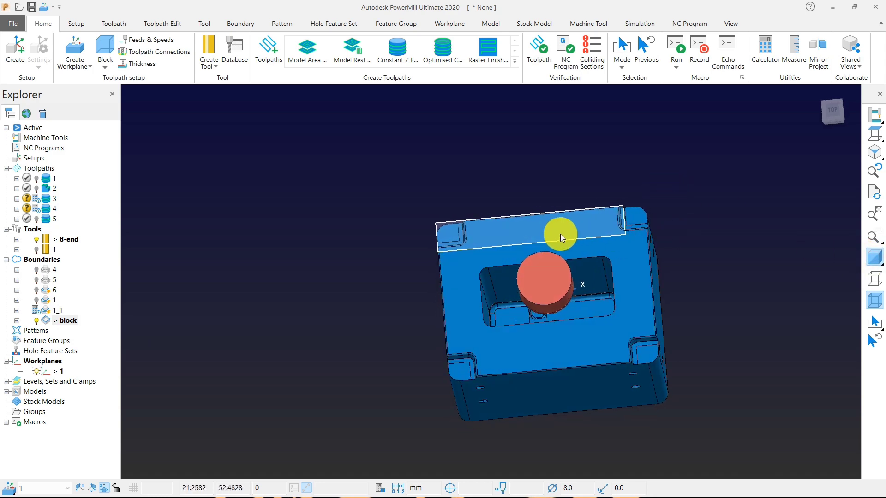
scroll(560, 234, "up", 4)
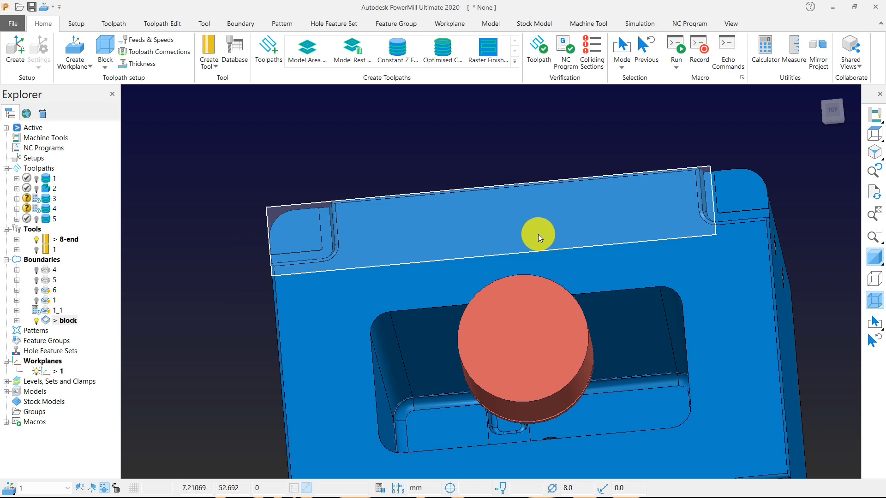
scroll(508, 245, "down", 4)
scroll(508, 245, "up", 3)
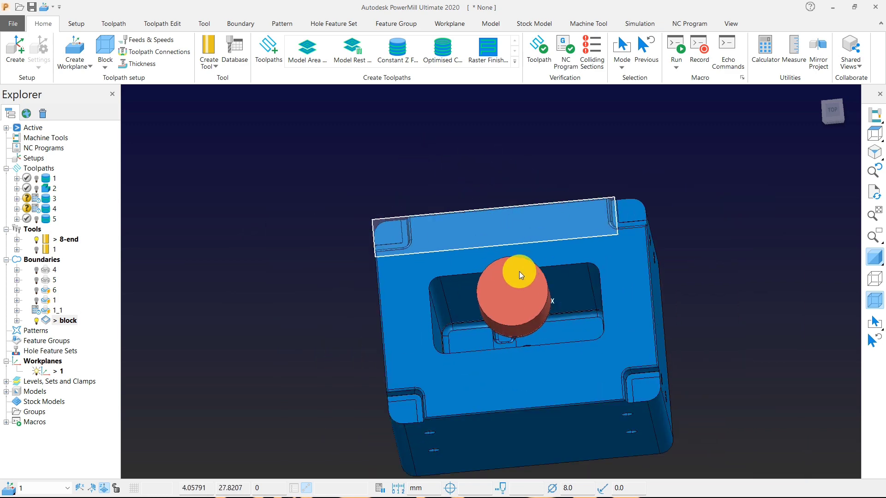
Step: Create a Collision Safe boundary and limit it to the inside of the boundary named block
right_click(193, 160)
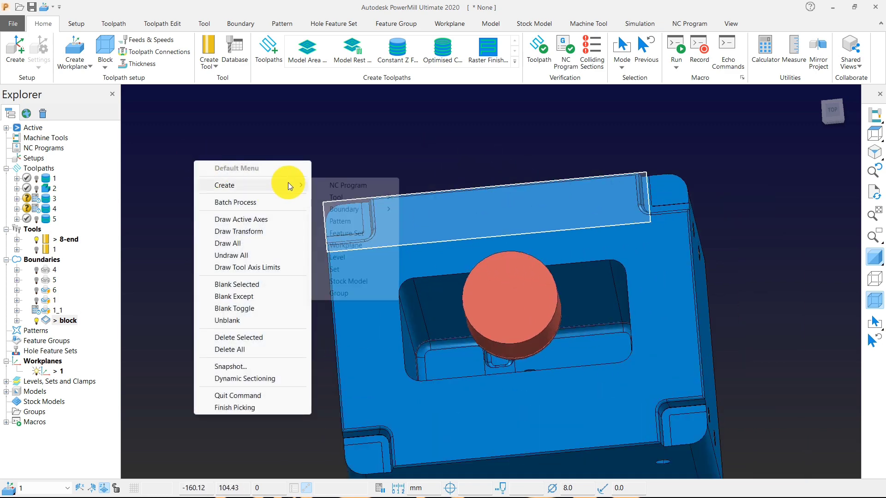
mouse_move(287, 182)
mouse_move(376, 211)
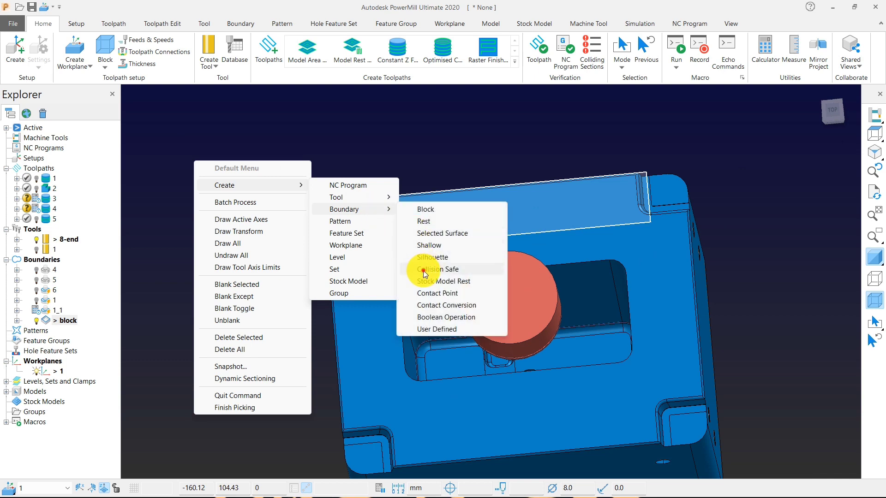
left_click(422, 270)
mouse_move(208, 19)
left_mouse_down()
mouse_move(135, 9)
mouse_move(208, 9)
left_mouse_up()
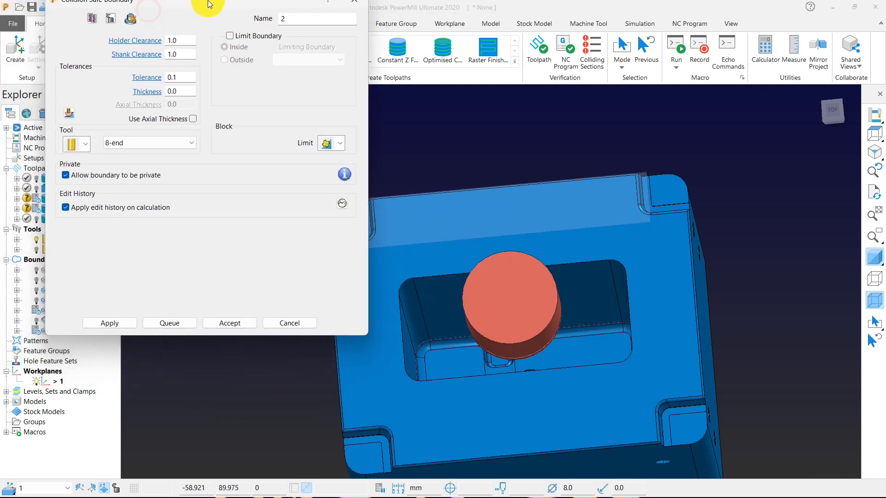
left_click(230, 45)
left_click(334, 71)
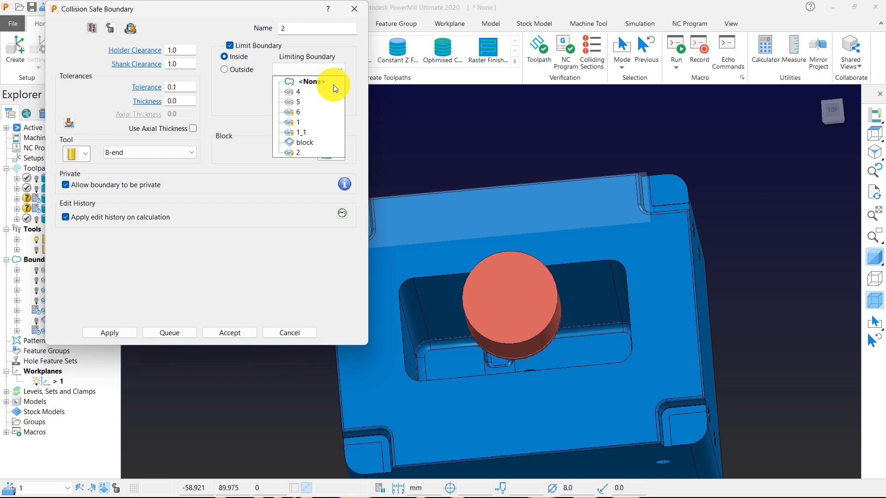
left_click(309, 143)
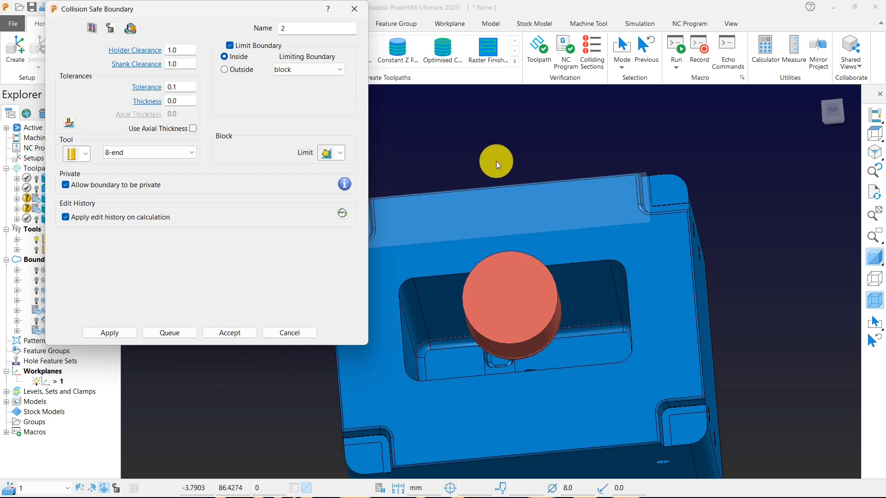
scroll(489, 160, "down", 3)
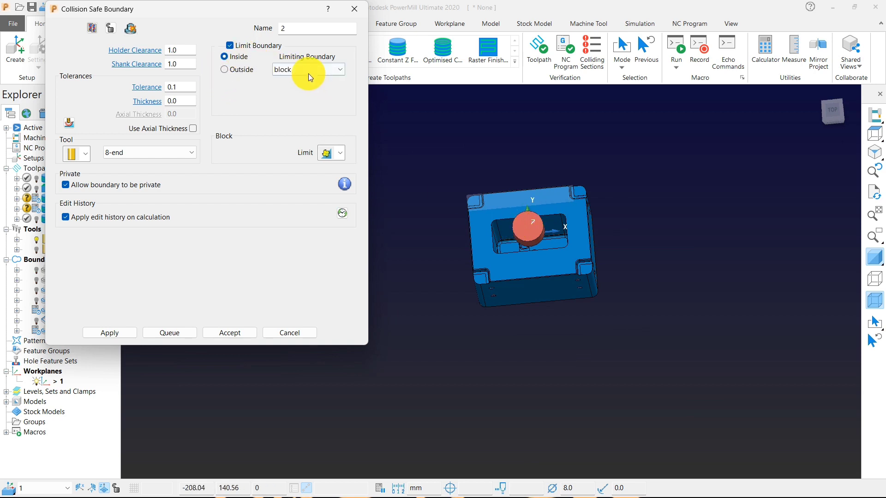
Step: Show the boundary named block in the view and calculate the Collision Safe boundary
left_click_drag(154, 11, 196, 12)
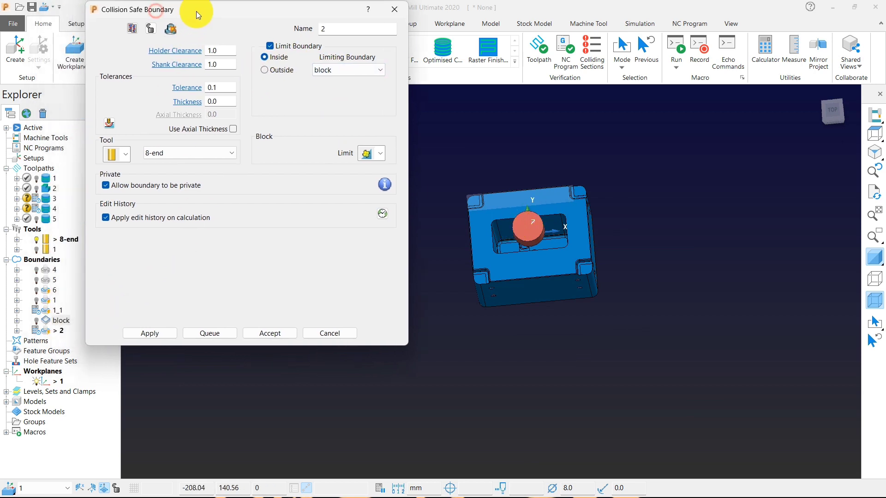
left_click(37, 320)
scroll(533, 201, "up", 2)
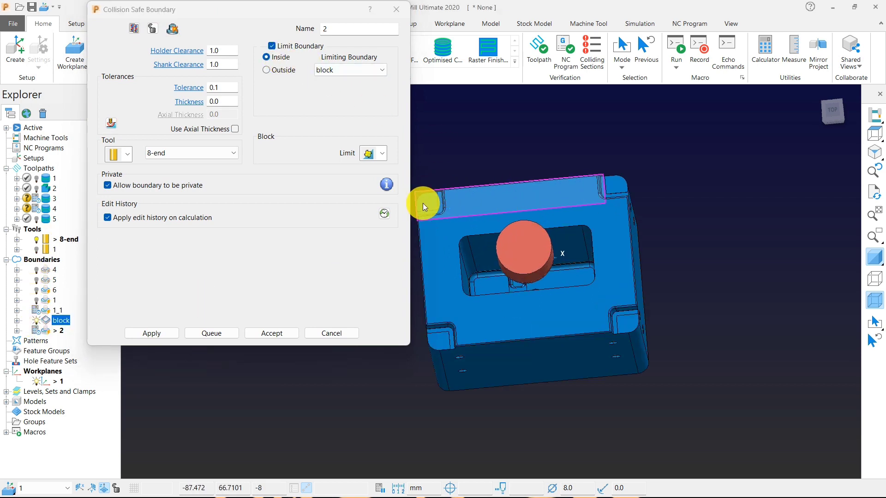
left_click(162, 334)
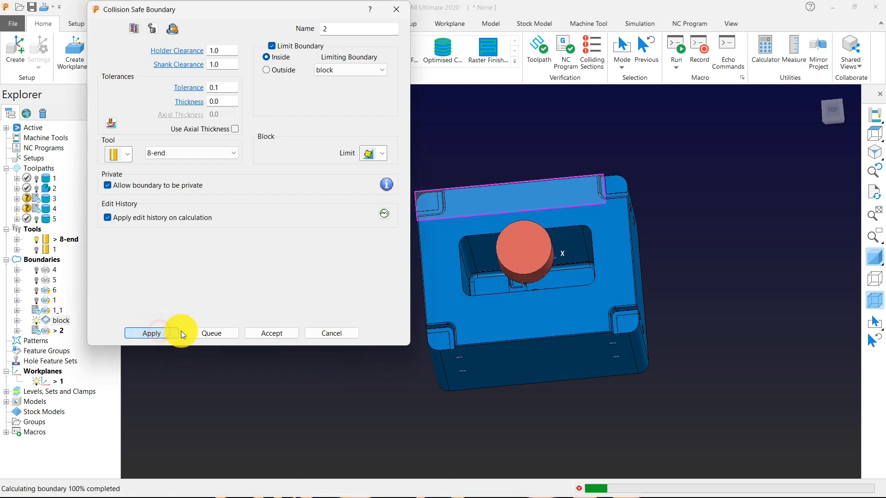
middle_click_drag(542, 279, 626, 255)
scroll(504, 195, "up", 3)
middle_click_drag(503, 195, 636, 252)
scroll(636, 253, "down", 4)
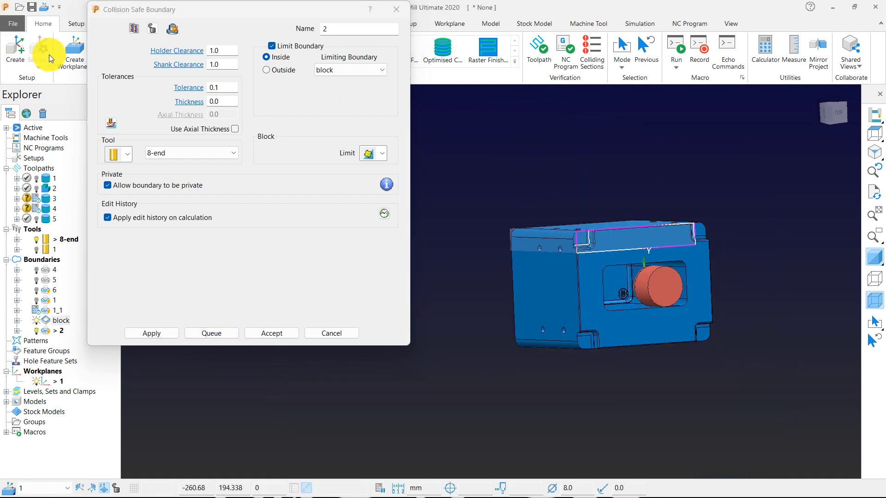
Step: Recalculate and accept the Box block for the whole model, and recalculate the Collision Safe boundary
left_click_drag(112, 10, 196, 18)
left_click(92, 42)
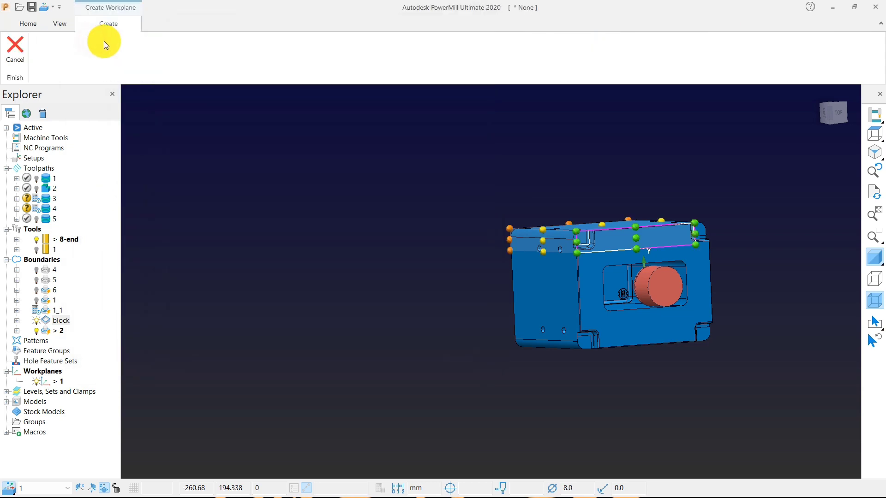
left_click(19, 43)
left_click(105, 48)
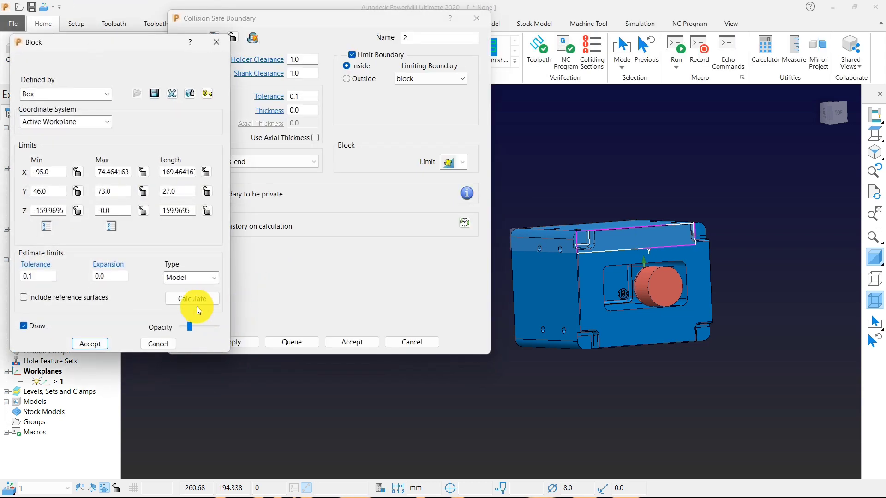
left_click(191, 296)
left_click(92, 342)
left_click(223, 342)
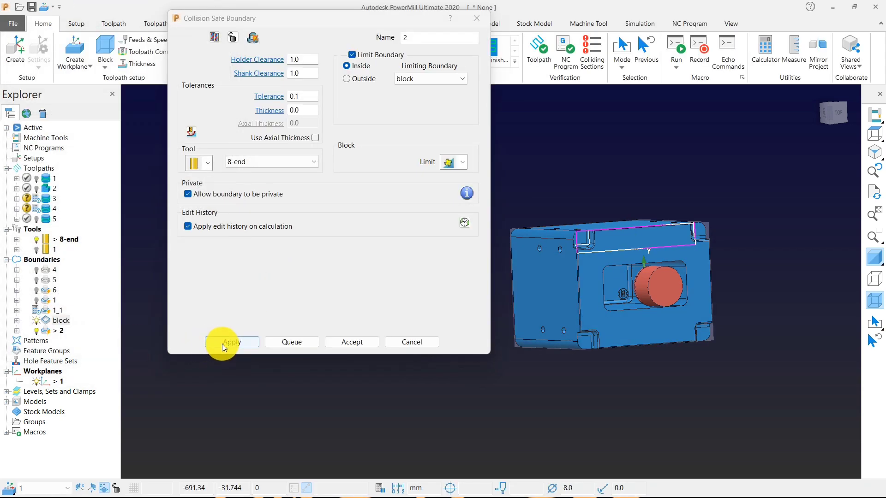
middle_click_drag(558, 294, 580, 220)
scroll(576, 203, "up", 3)
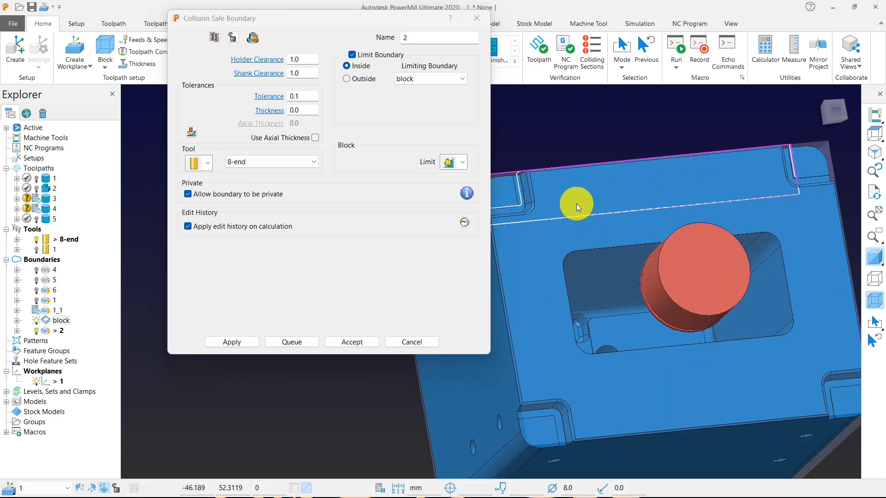
scroll(512, 139, "down", 4)
Step: Hide the model shading so that only the block, tool and boundaries are displayed
left_click_drag(390, 23, 256, 25)
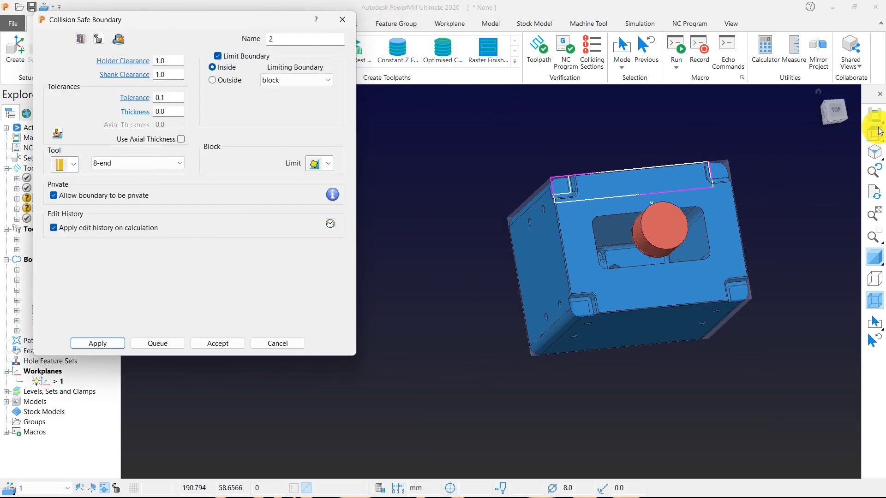
left_click(874, 134)
middle_click_drag(710, 229, 657, 217)
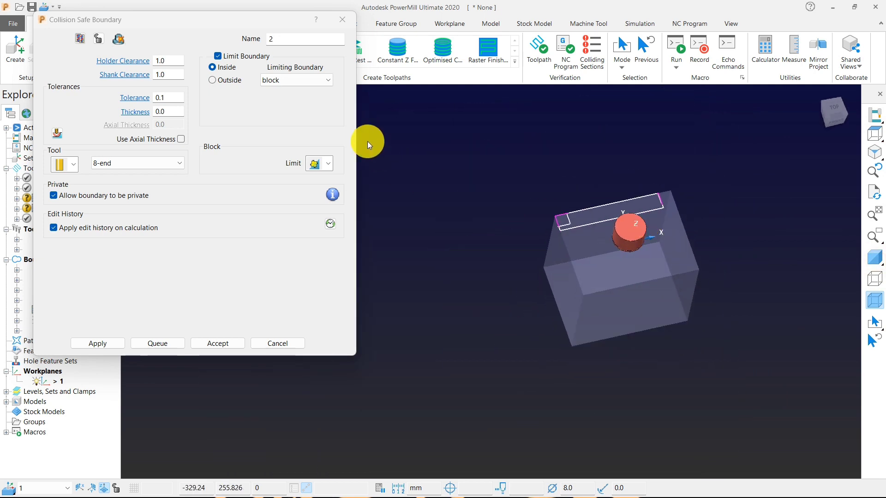
Step: Switch the boundary limit to Outside, recalculate, and inspect the resulting segments from the top and at an angle
left_click(220, 79)
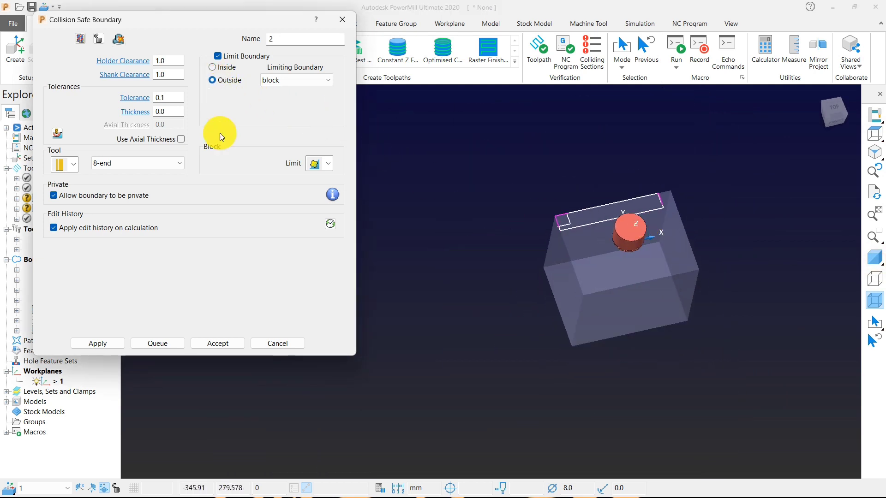
left_click(103, 344)
scroll(591, 221, "up", 3)
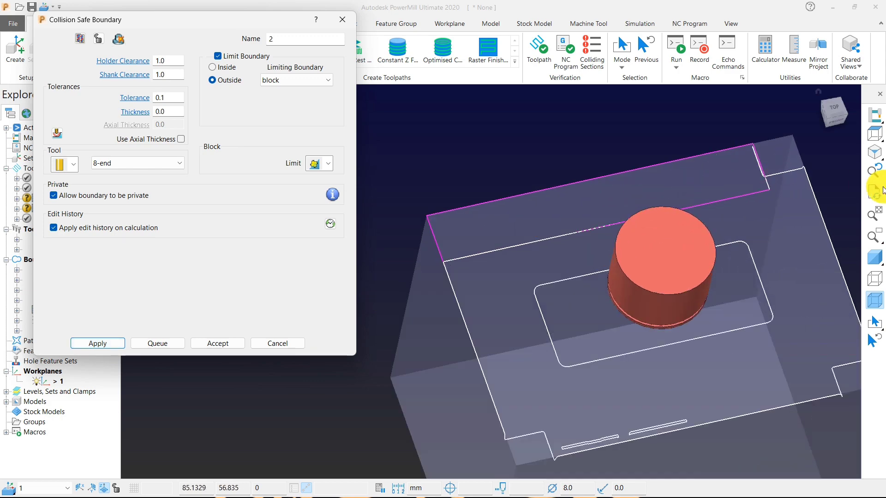
left_click(874, 134)
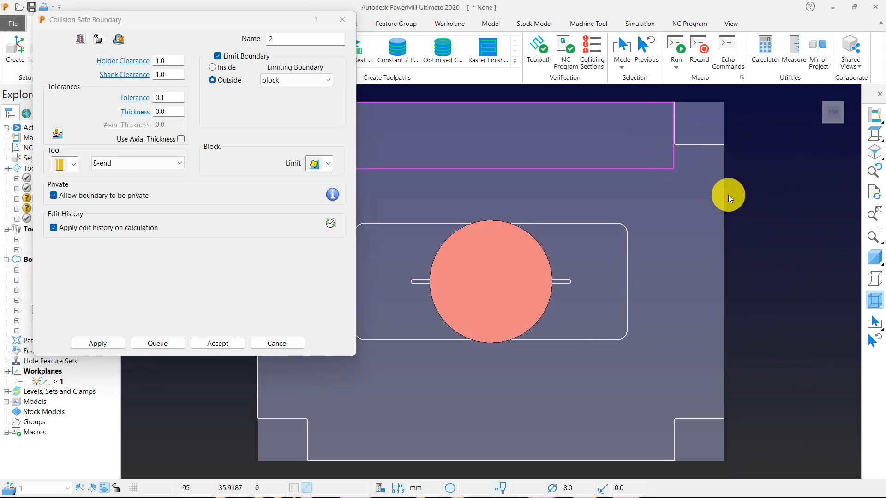
scroll(727, 195, "down", 3)
middle_click_drag(666, 286, 706, 115)
scroll(669, 185, "down", 3)
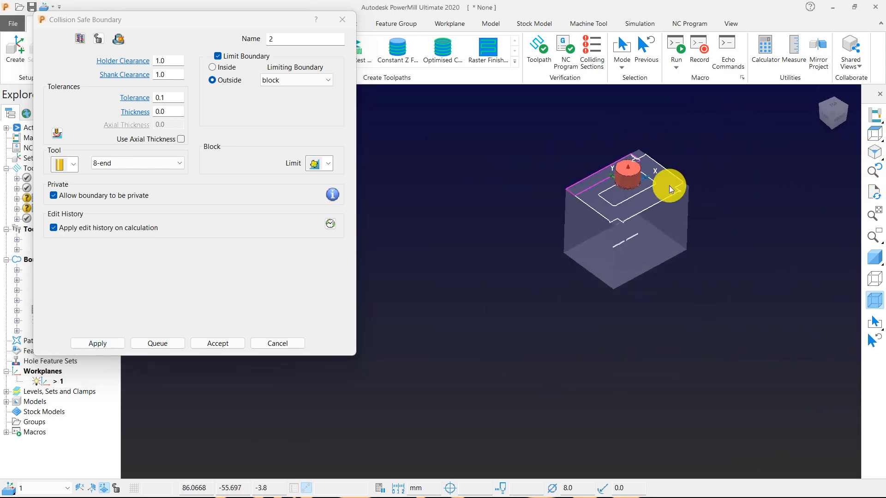
Step: Set the boundary limit back to Inside the boundary named block and recalculate
left_click(227, 68)
left_click(85, 344)
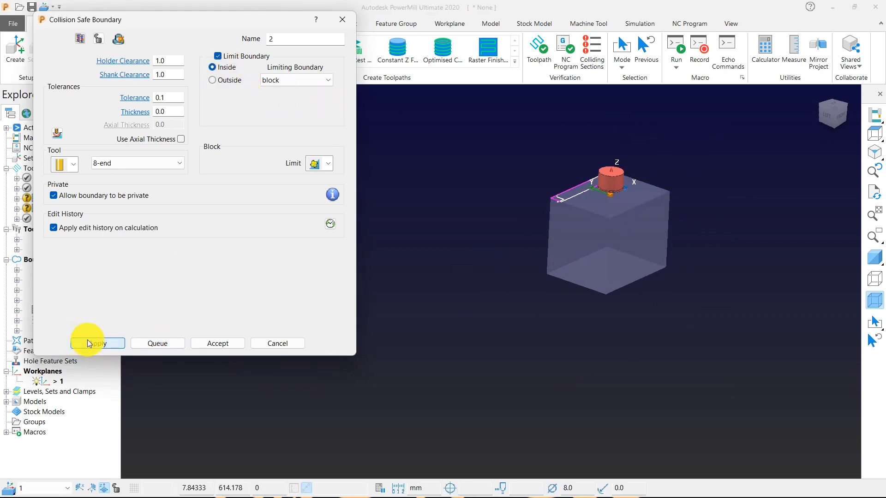
scroll(624, 169, "up", 2)
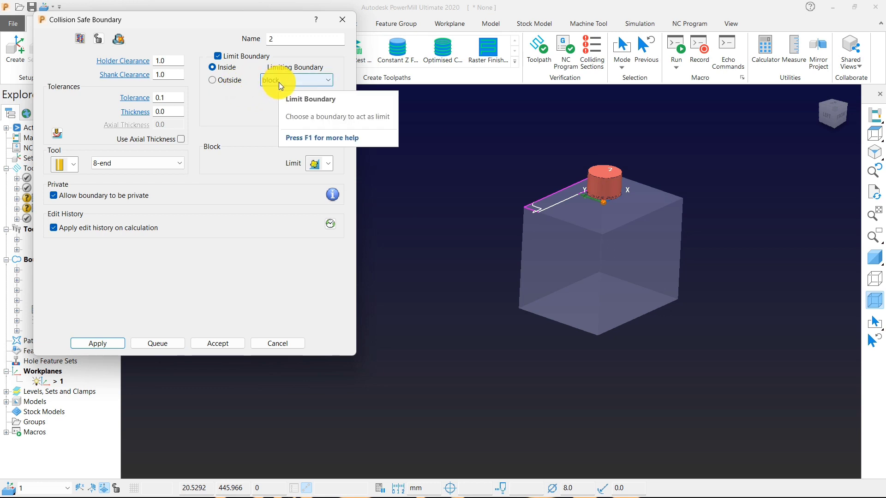
left_click_drag(276, 39, 261, 41)
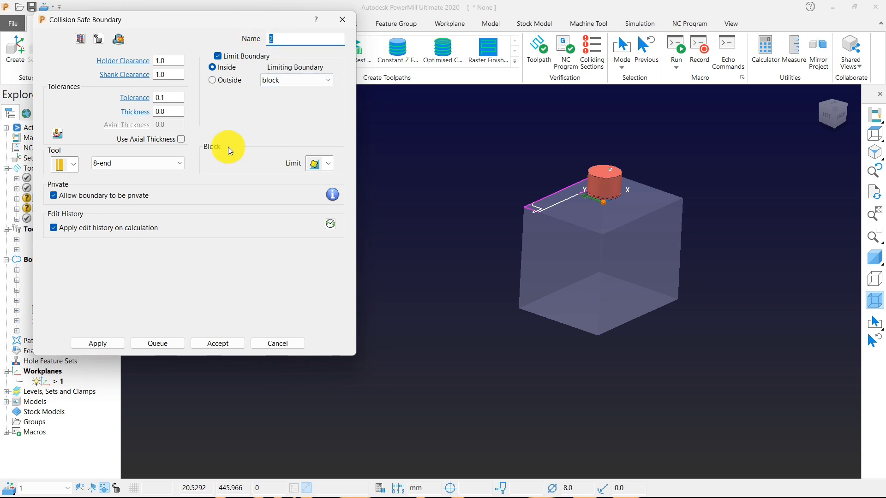
left_click(96, 343)
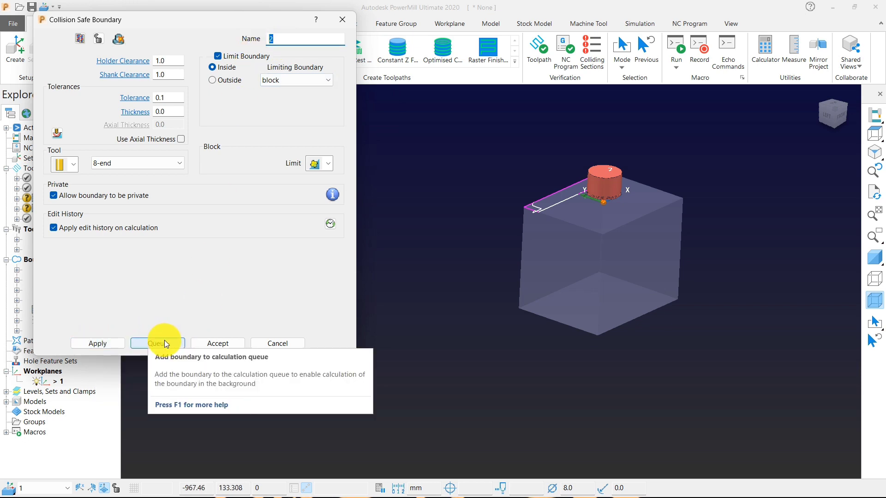
Step: Copy the Collision Safe boundary, try to add the copy to the calculation queue, and close its settings
left_click_drag(183, 20, 263, 19)
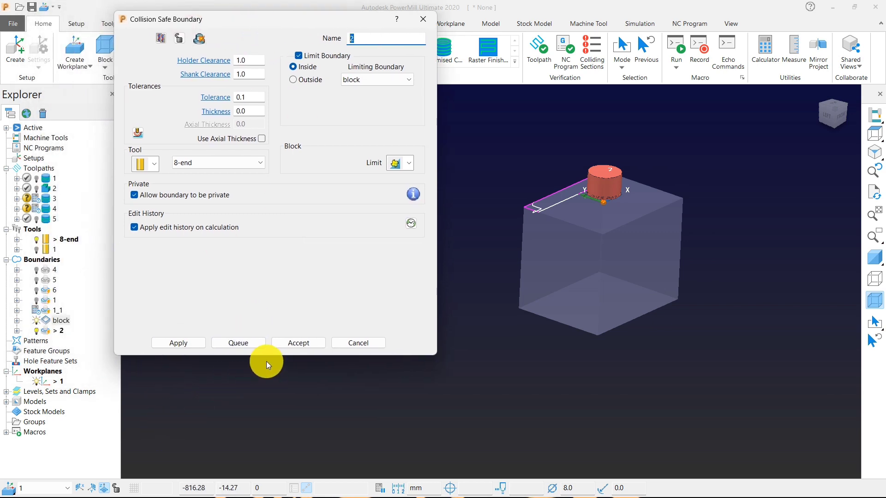
left_click(160, 38)
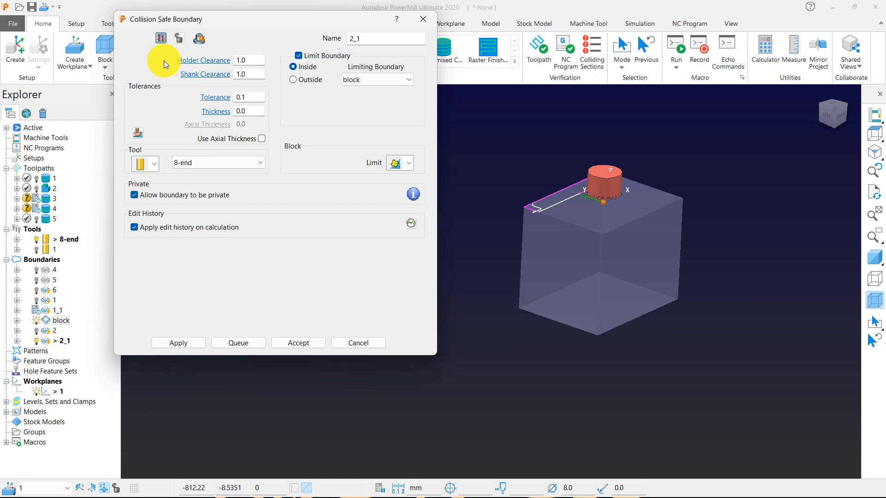
left_click(242, 342)
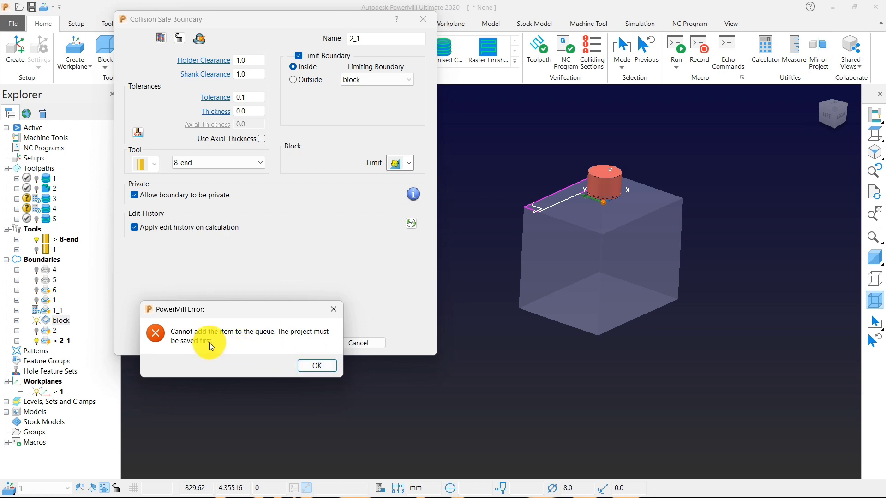
left_click(316, 365)
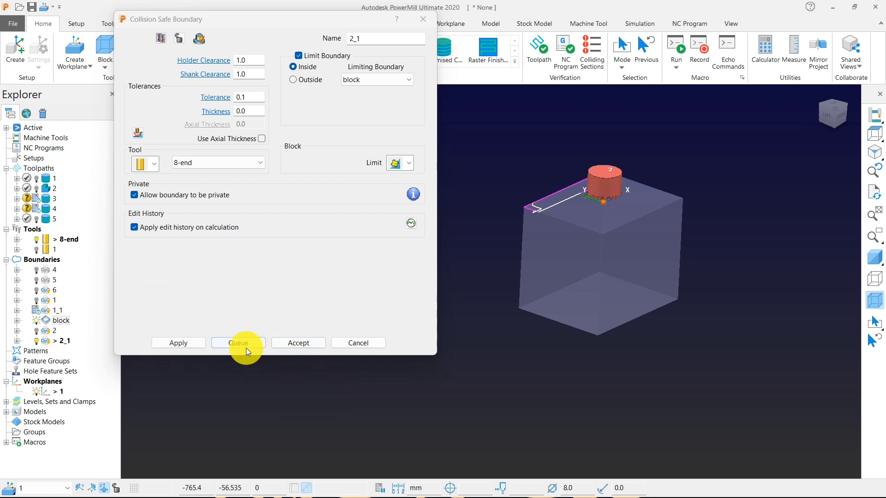
left_click(357, 344)
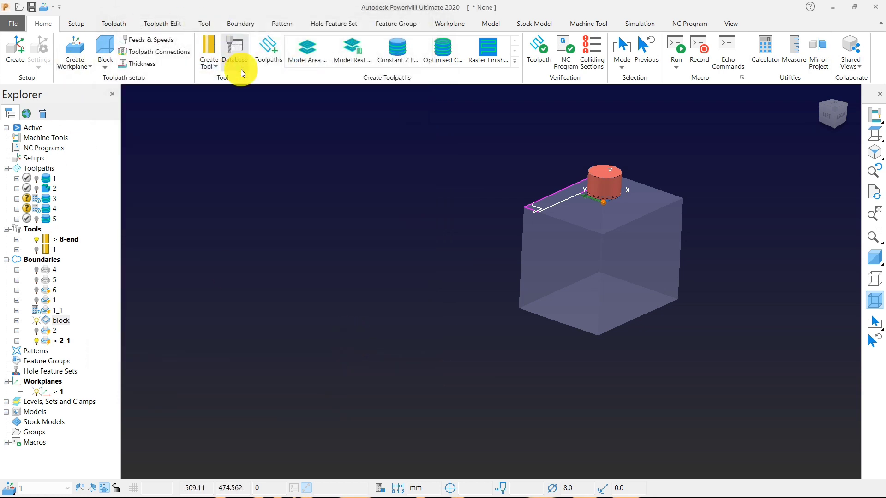
Step: Create another Collision Safe boundary in the top view and close its settings without calculating it
left_click(874, 135)
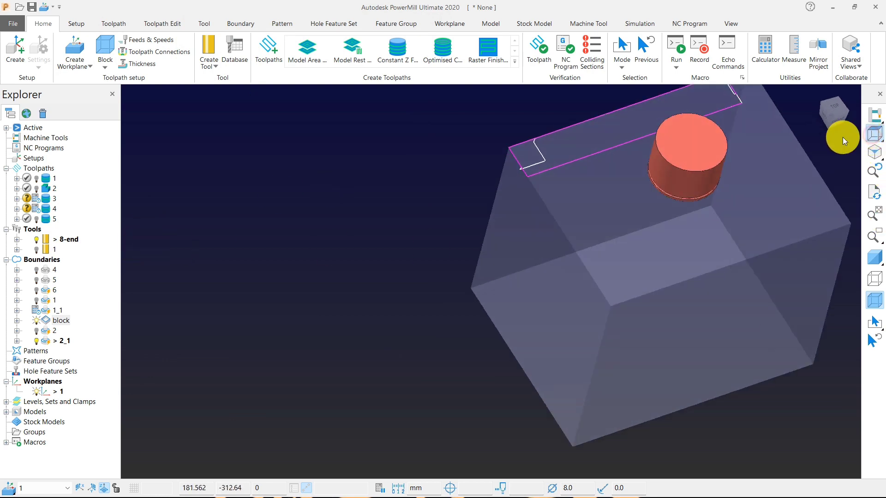
right_click(55, 265)
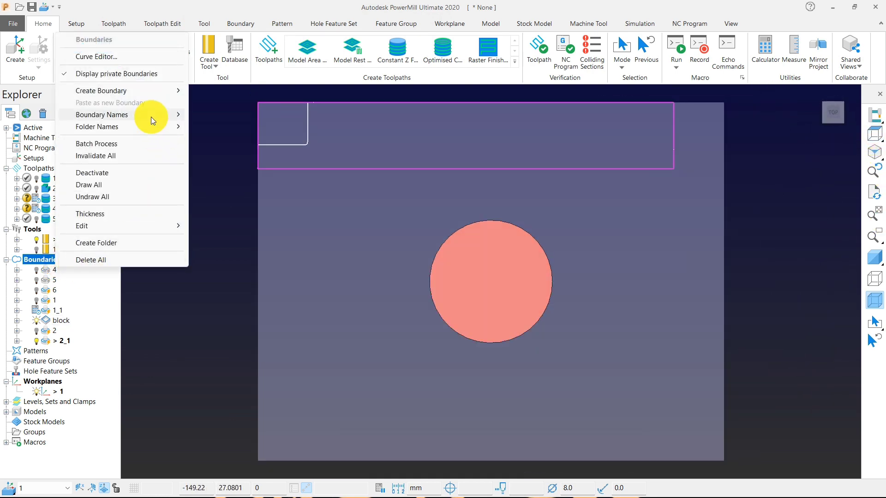
mouse_move(148, 92)
left_click(228, 151)
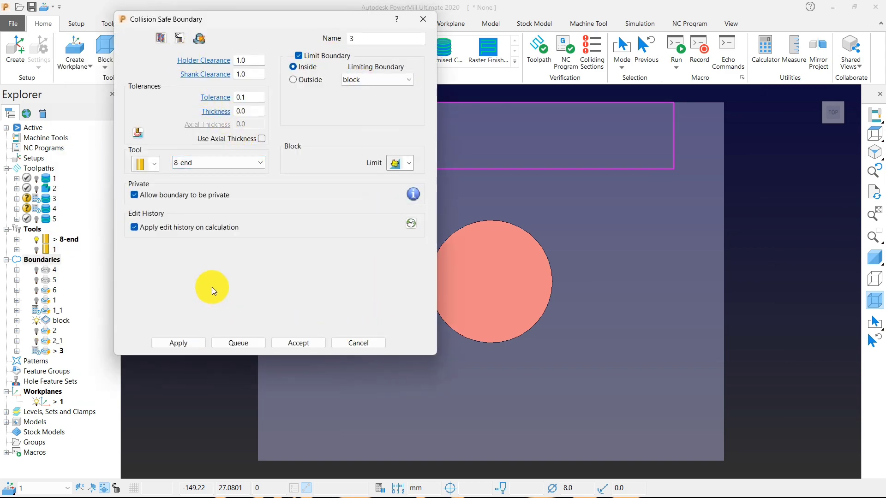
left_click(369, 346)
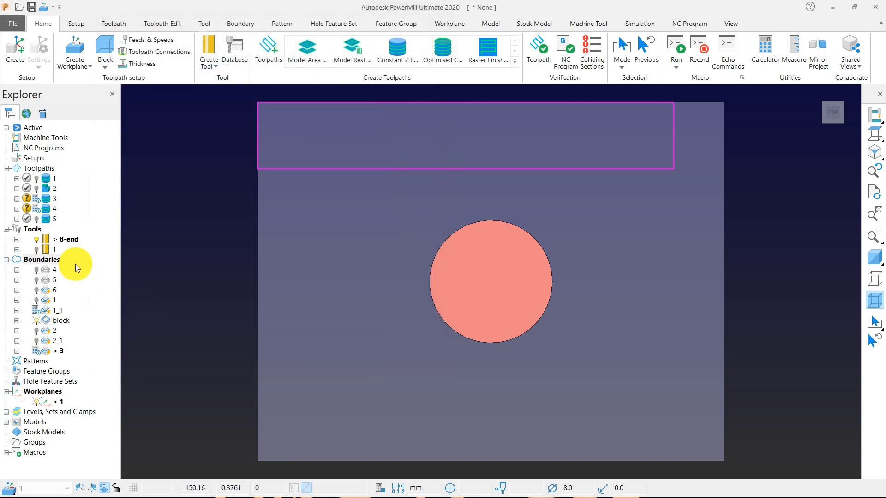
Step: Open the choice of boundary types for creating a new boundary
right_click(48, 264)
mouse_move(140, 319)
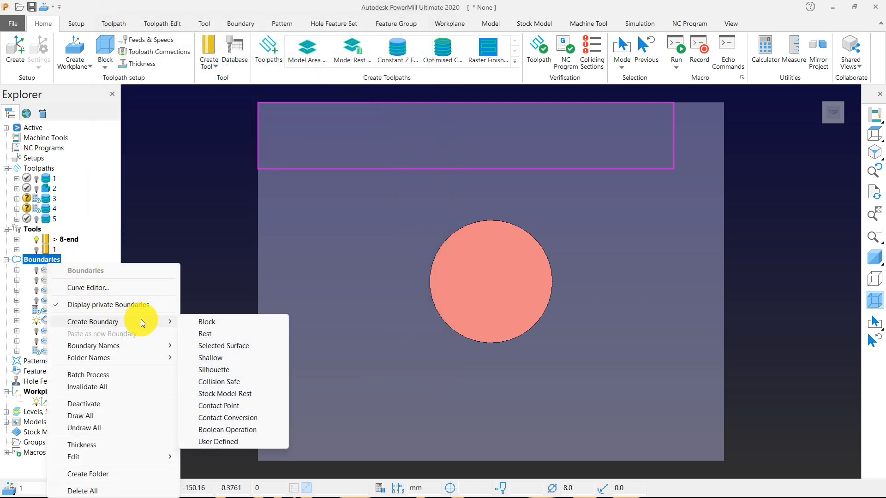